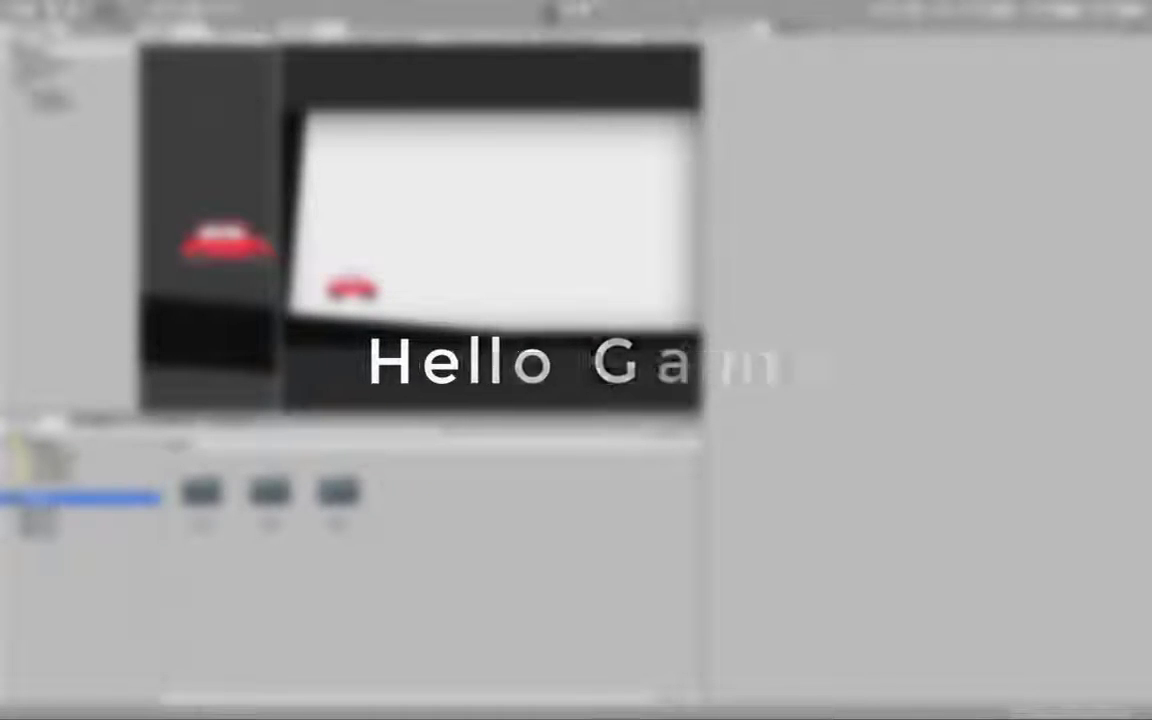
# Play-test the car driving along the platform, stop the run, then select the collapsed Car object.
pyautogui.click(549, 12)
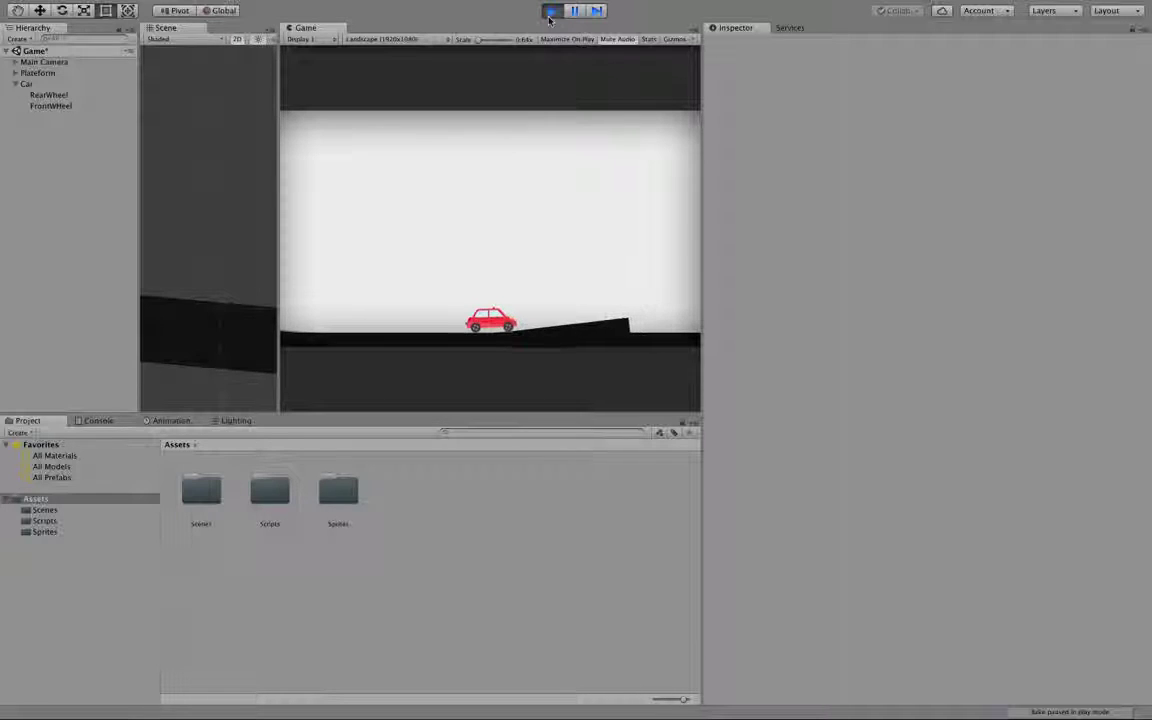
pyautogui.click(550, 12)
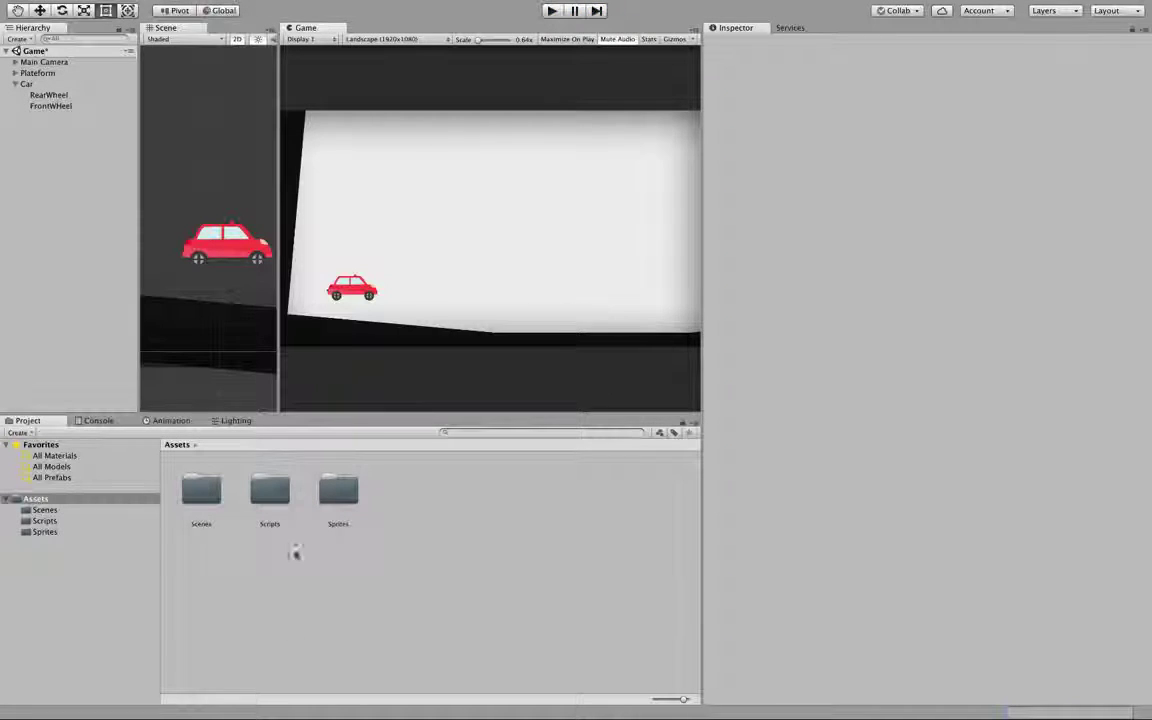
pyautogui.click(15, 84)
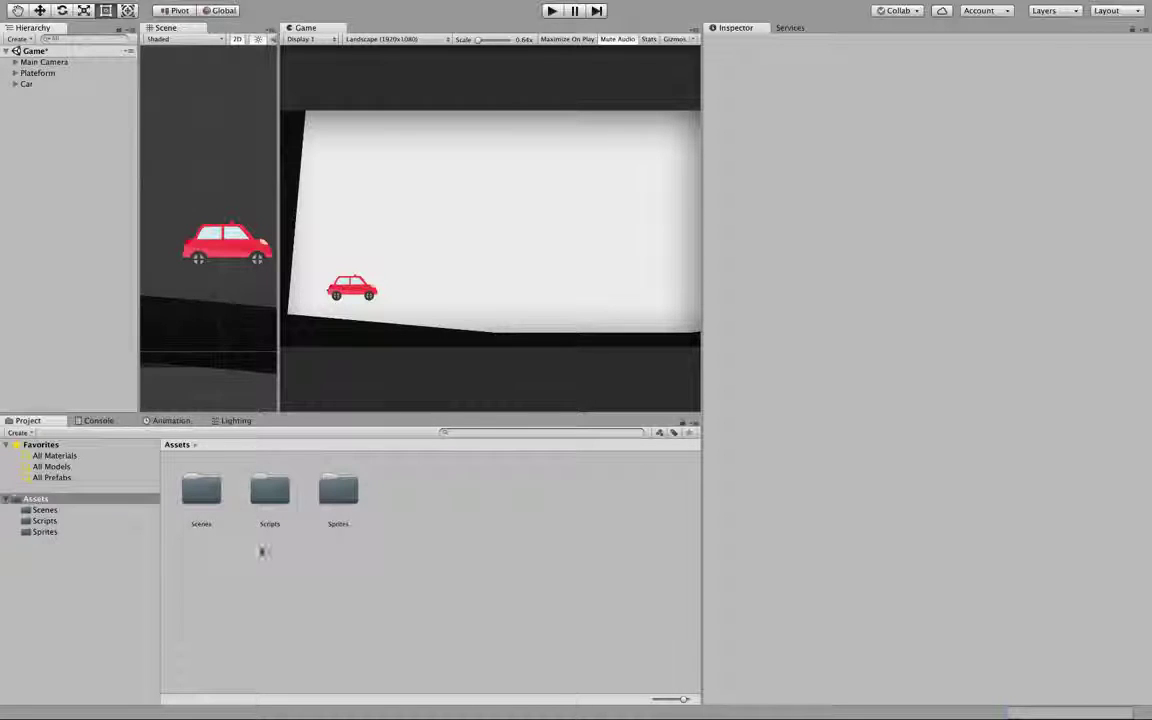
pyautogui.click(50, 84)
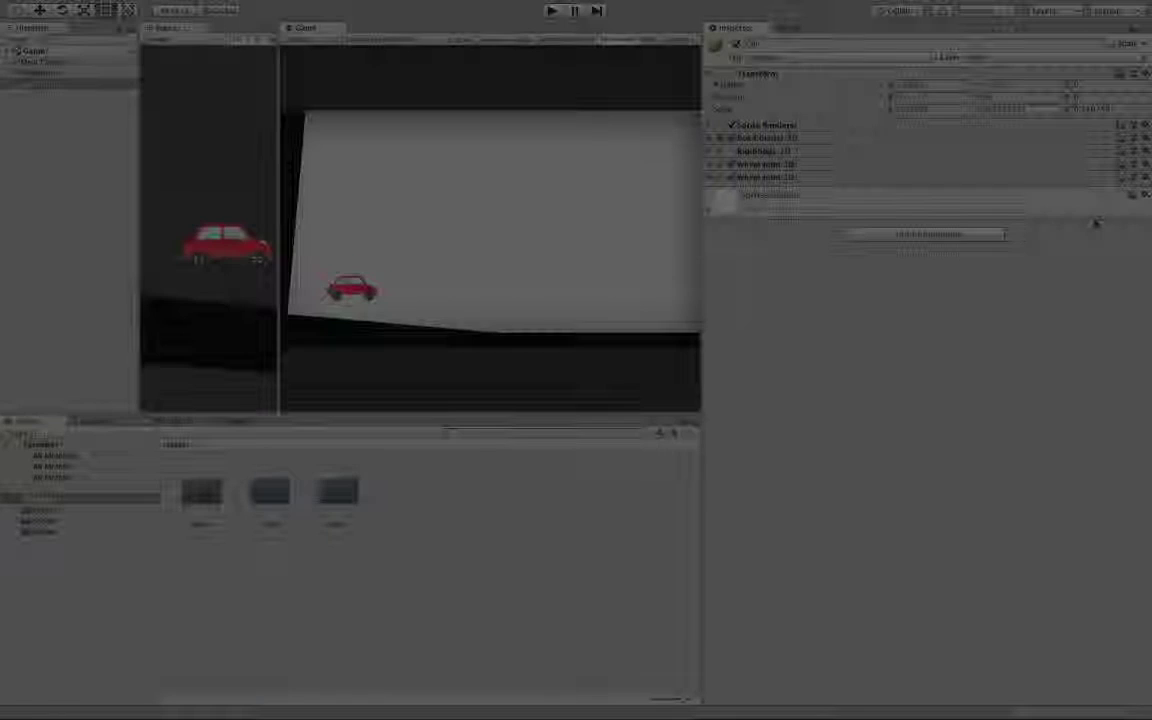
# Create a new script named CarMovements and attach it to the Car.
pyautogui.write('Car')
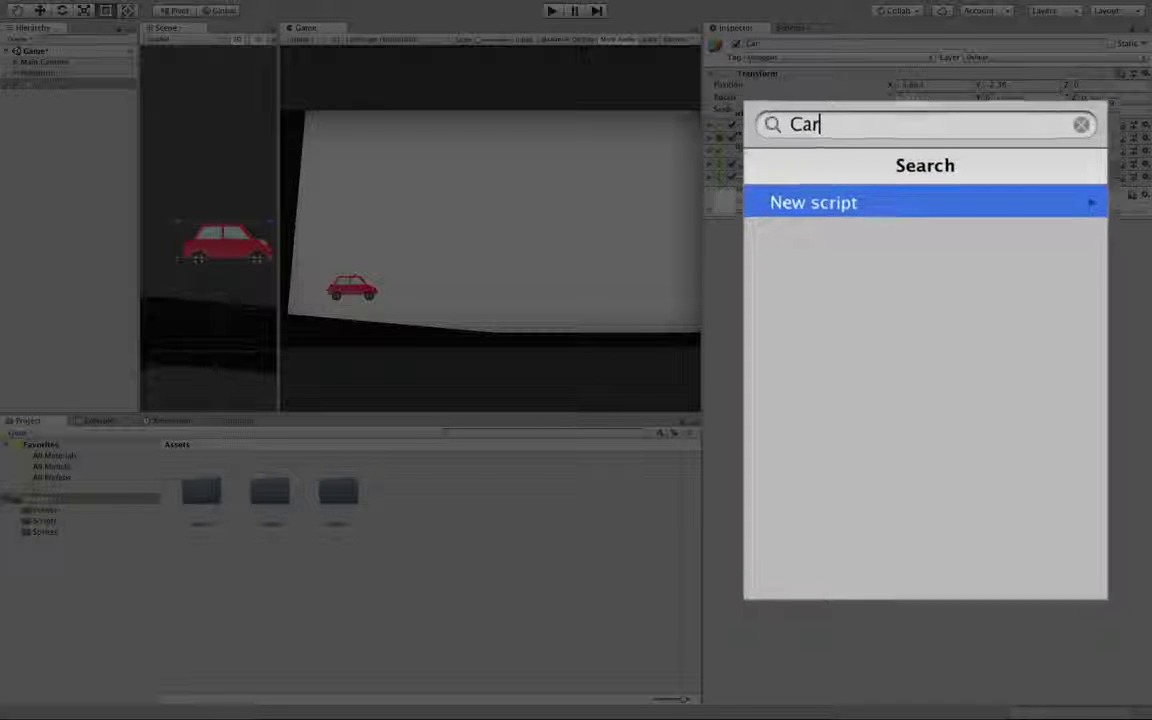
pyautogui.write('Move')
pyautogui.write('ments')
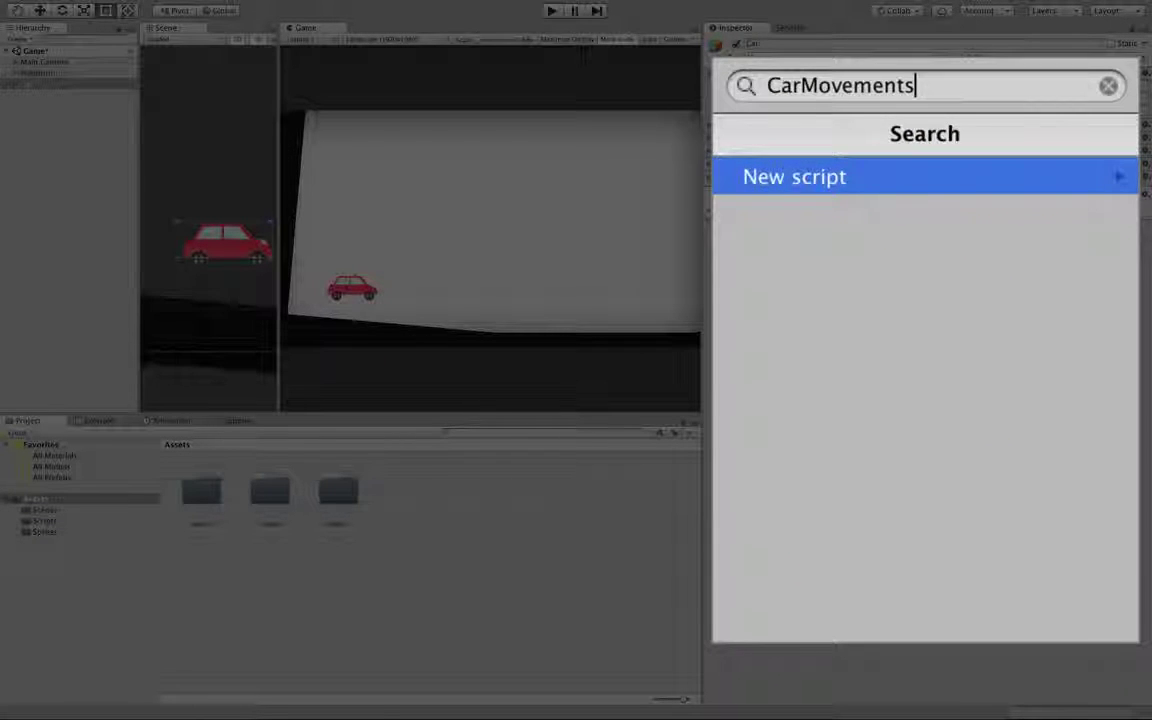
pyautogui.press('Return')
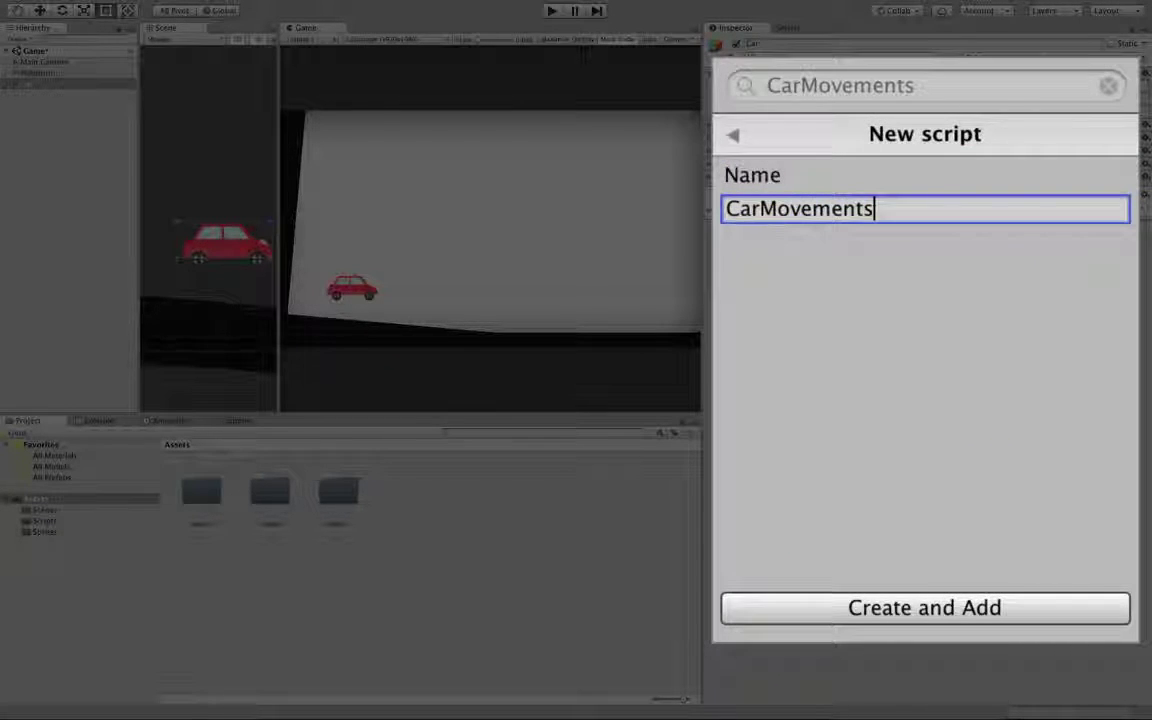
pyautogui.press('Return')
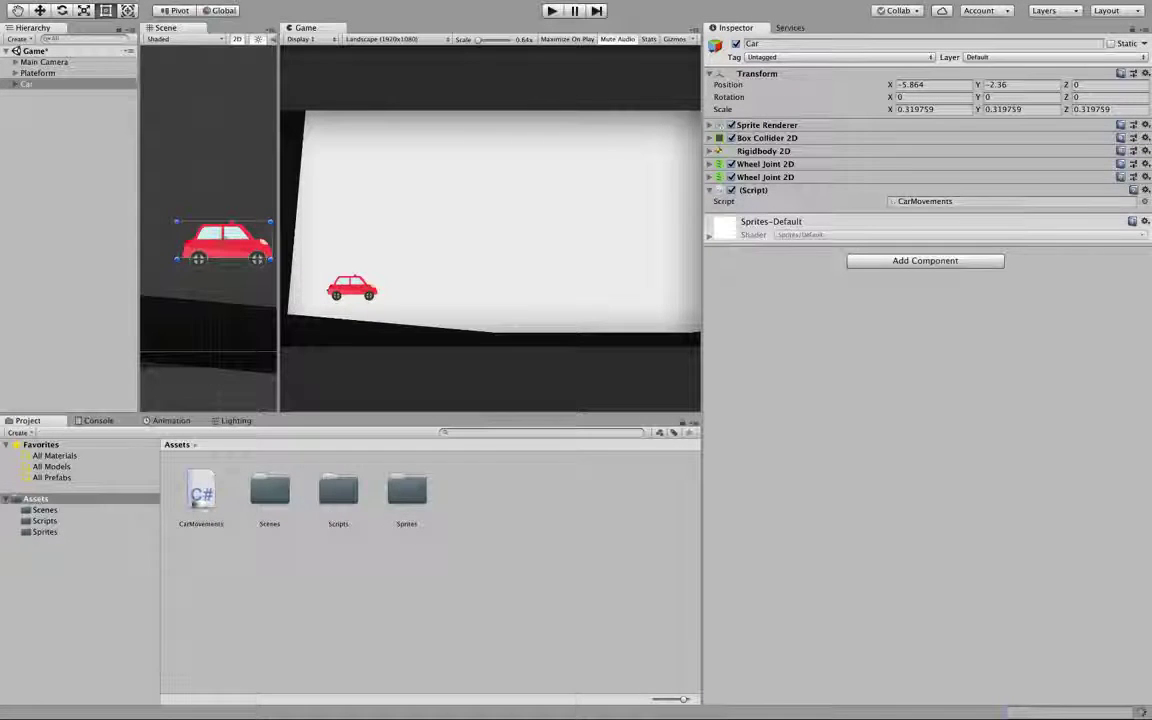
# Move CarMovements into the Scripts folder and open it in Visual Studio.
pyautogui.moveTo(201, 490); pyautogui.dragTo(338, 490)
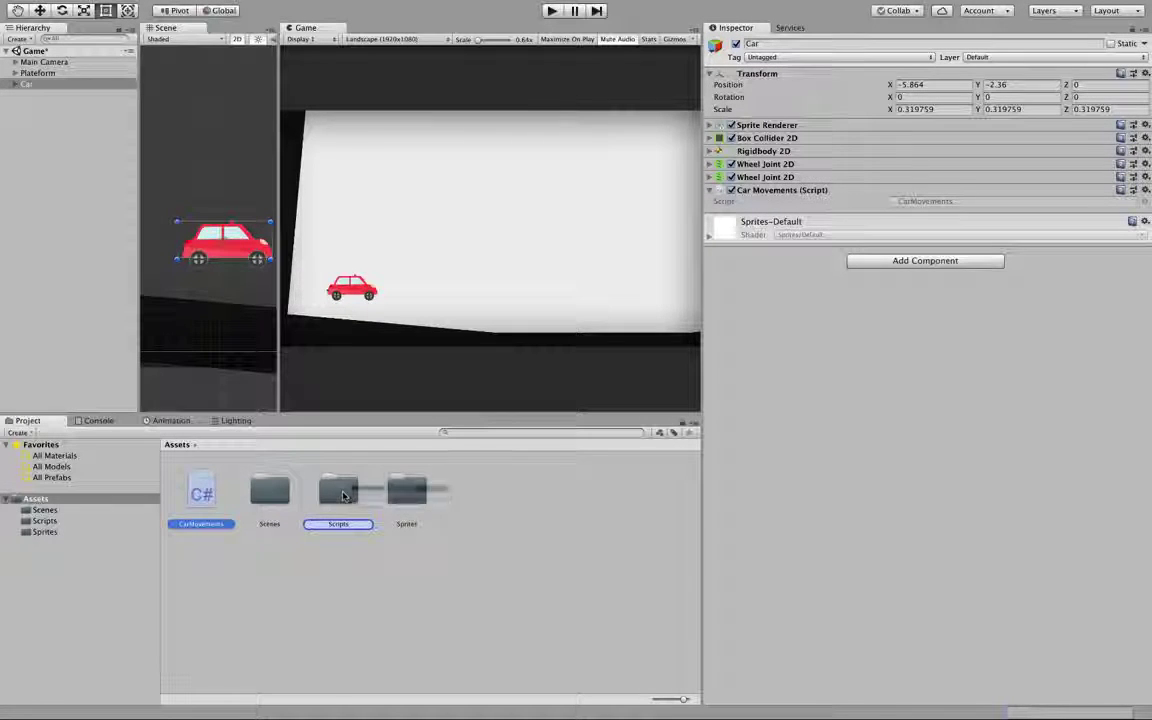
pyautogui.doubleClick(268, 490)
pyautogui.doubleClick(262, 490)
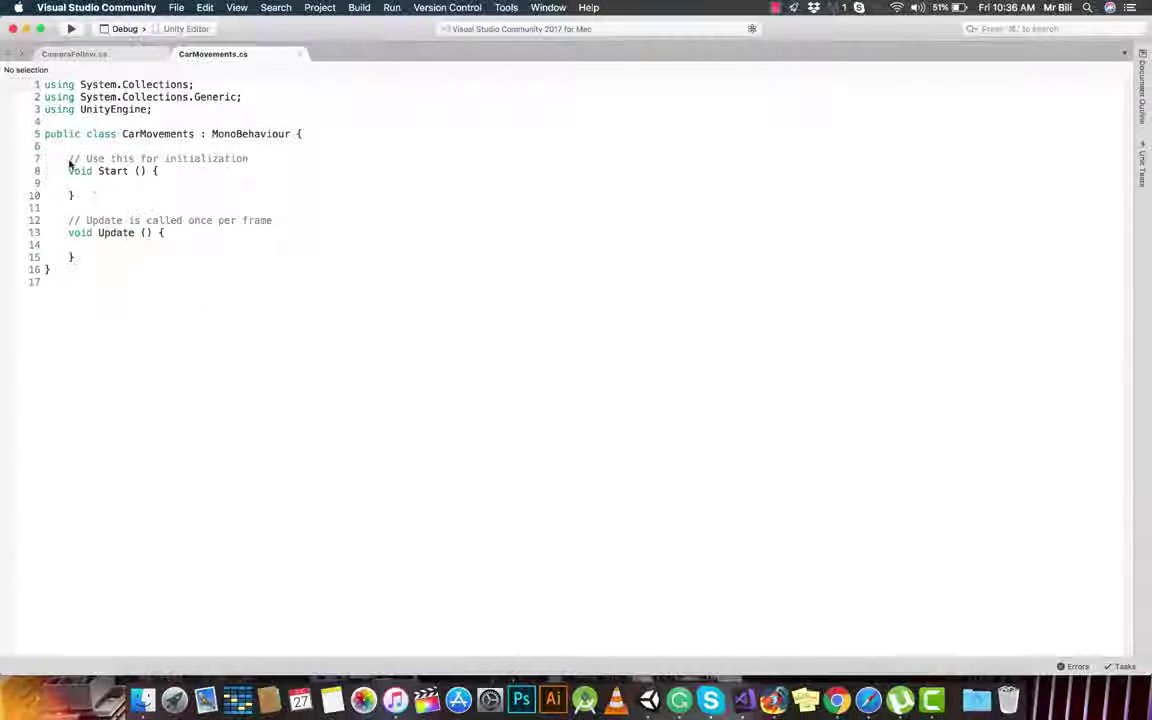
# Replace the Start and Update templates with public float fields MovementSpeed and RotationSpeed.
pyautogui.moveTo(62, 172); pyautogui.dragTo(188, 288)
pyautogui.write('public f')
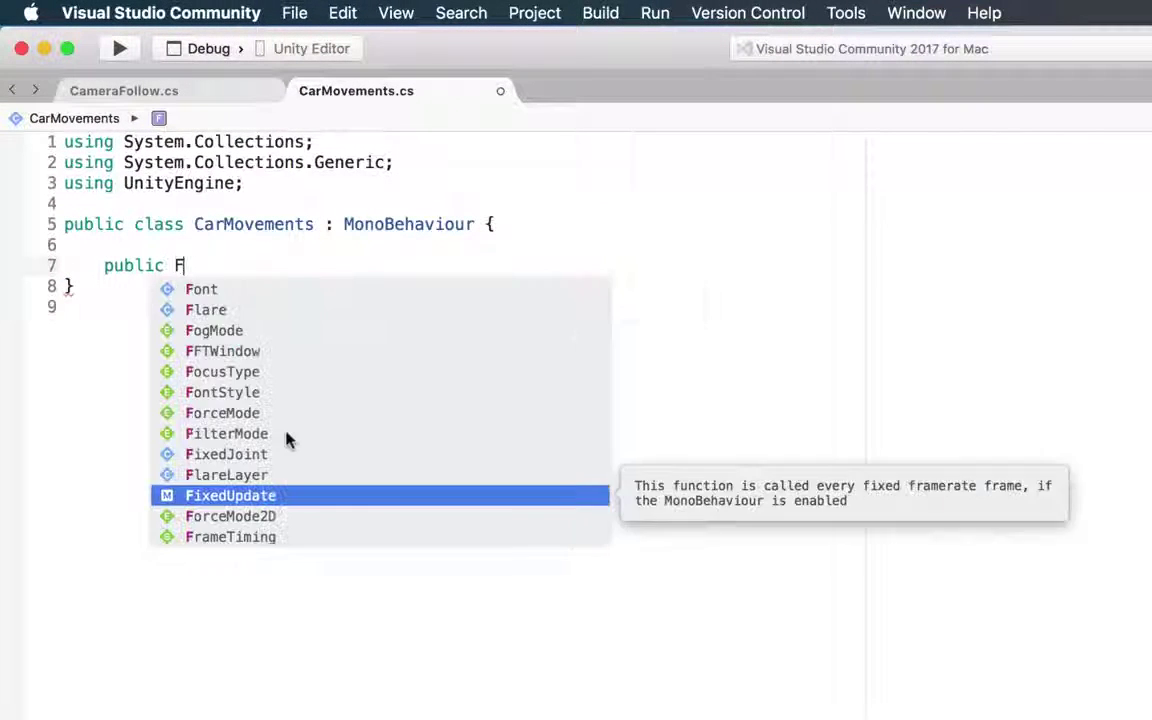
pyautogui.write('loat MovementSpeed;')
pyautogui.press('Return')
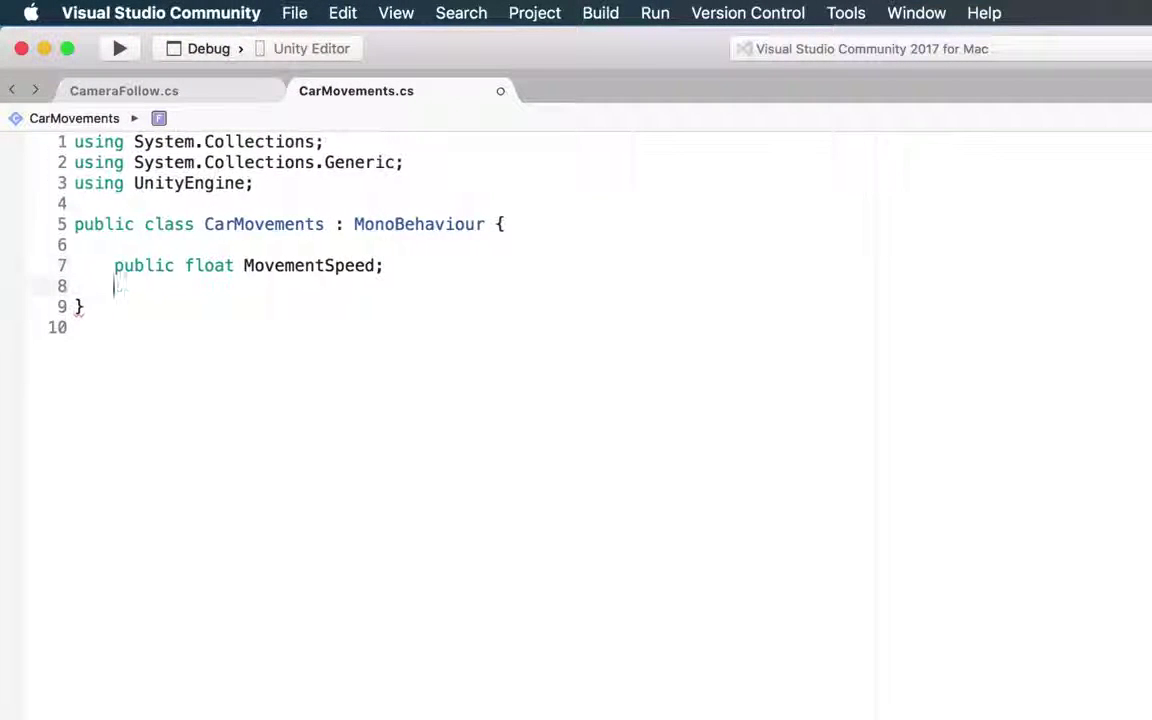
pyautogui.write('public float RotationSpeed;')
pyautogui.press('Return')
pyautogui.press('Return')
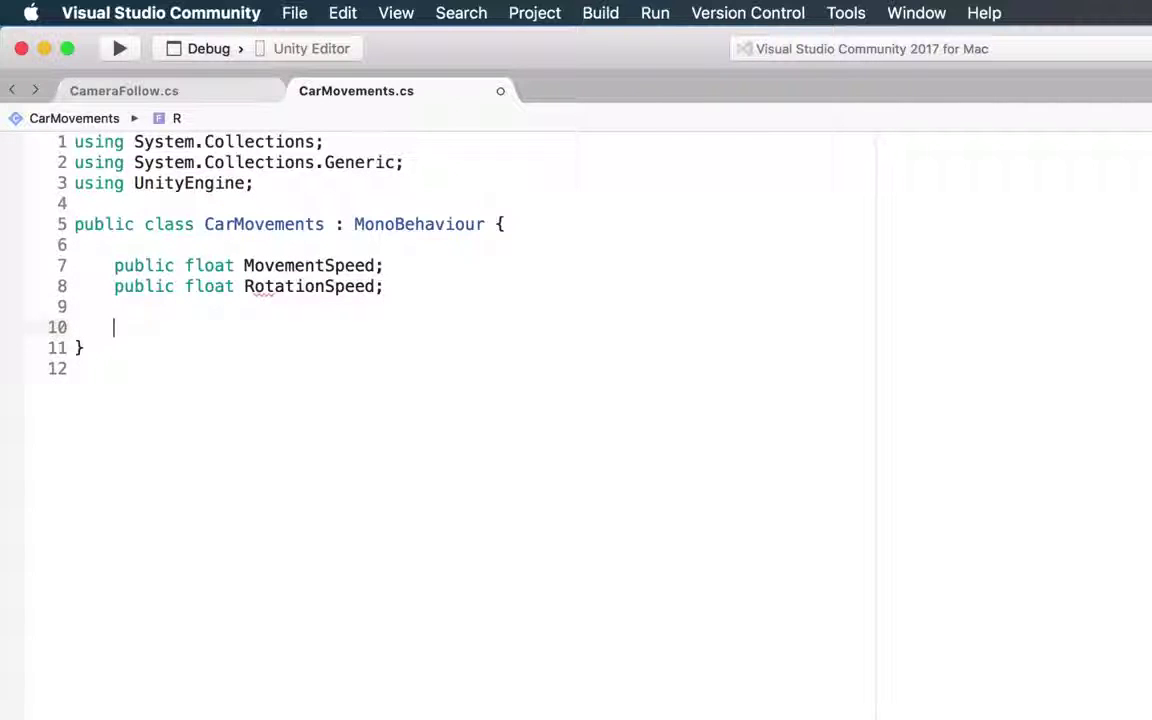
# Declare WheelJoint2D fields named BackWheel and FrontWheel.
pyautogui.write('whee')
pyautogui.press('Down')
pyautogui.press('Return')
pyautogui.write('BackWhee')
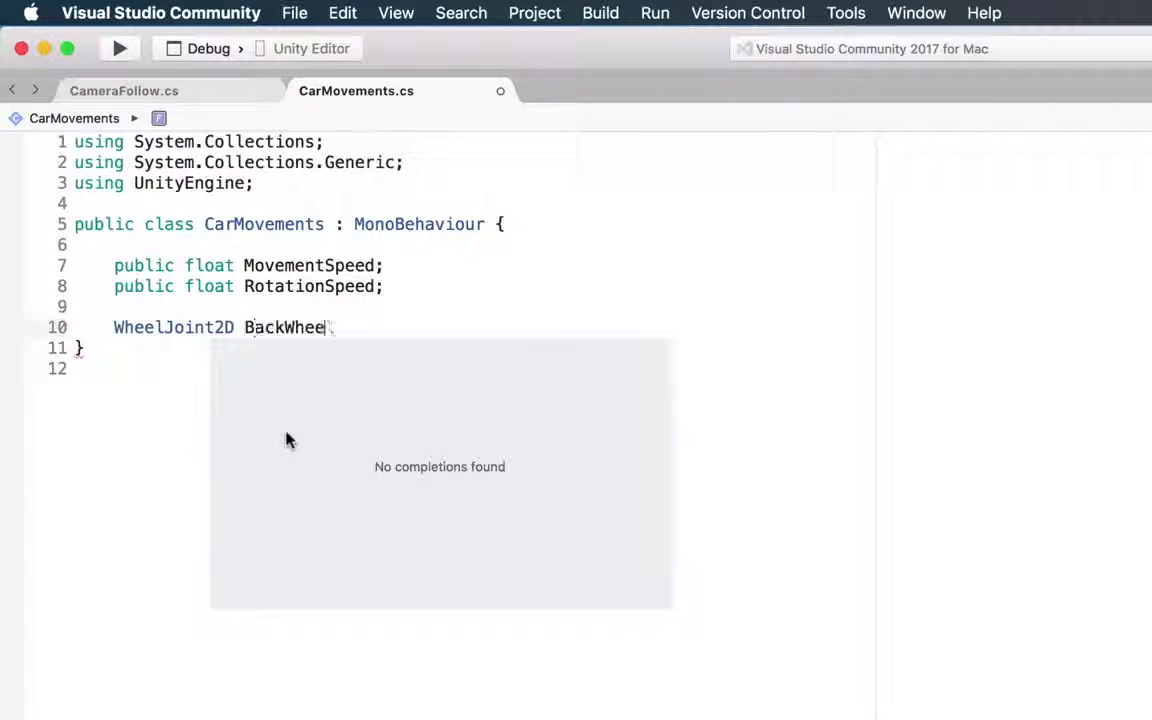
pyautogui.write('l;')
pyautogui.press('Return')
pyautogui.write('p')
pyautogui.press('Escape')
pyautogui.press('BackSpace')
pyautogui.write('whe')
pyautogui.press('Down')
pyautogui.press('Return')
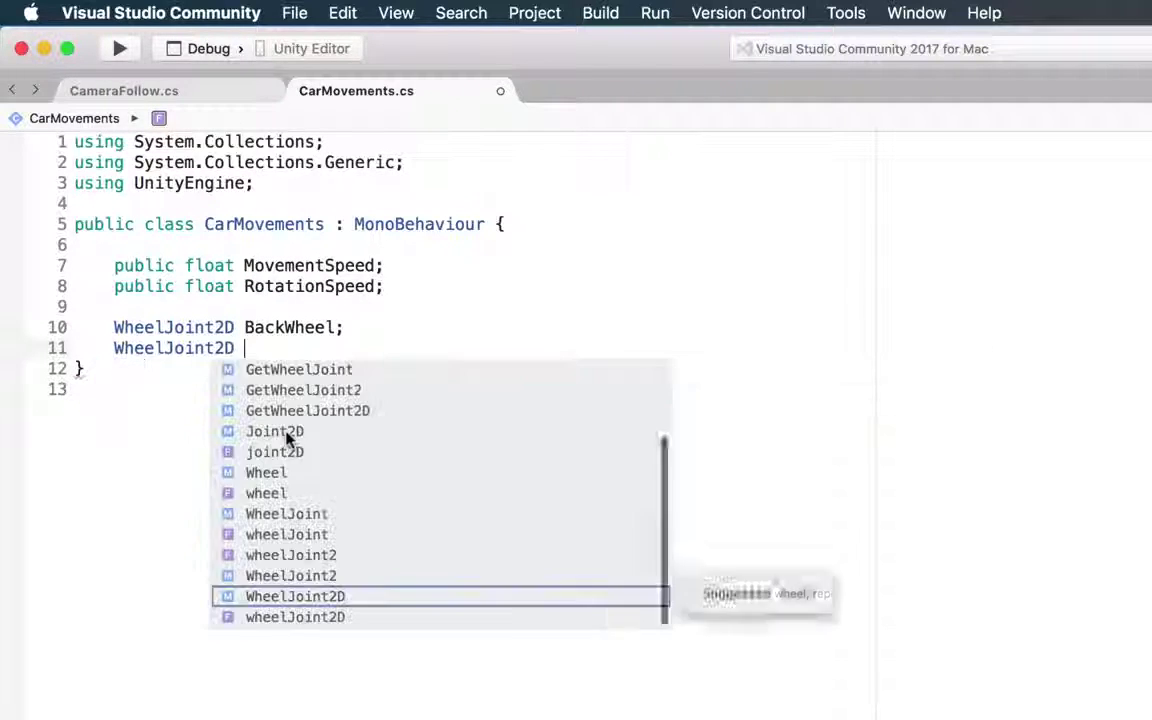
pyautogui.write('front')
pyautogui.press('BackSpace')
pyautogui.press('BackSpace')
pyautogui.press('BackSpace')
pyautogui.write('FrontWheel;')
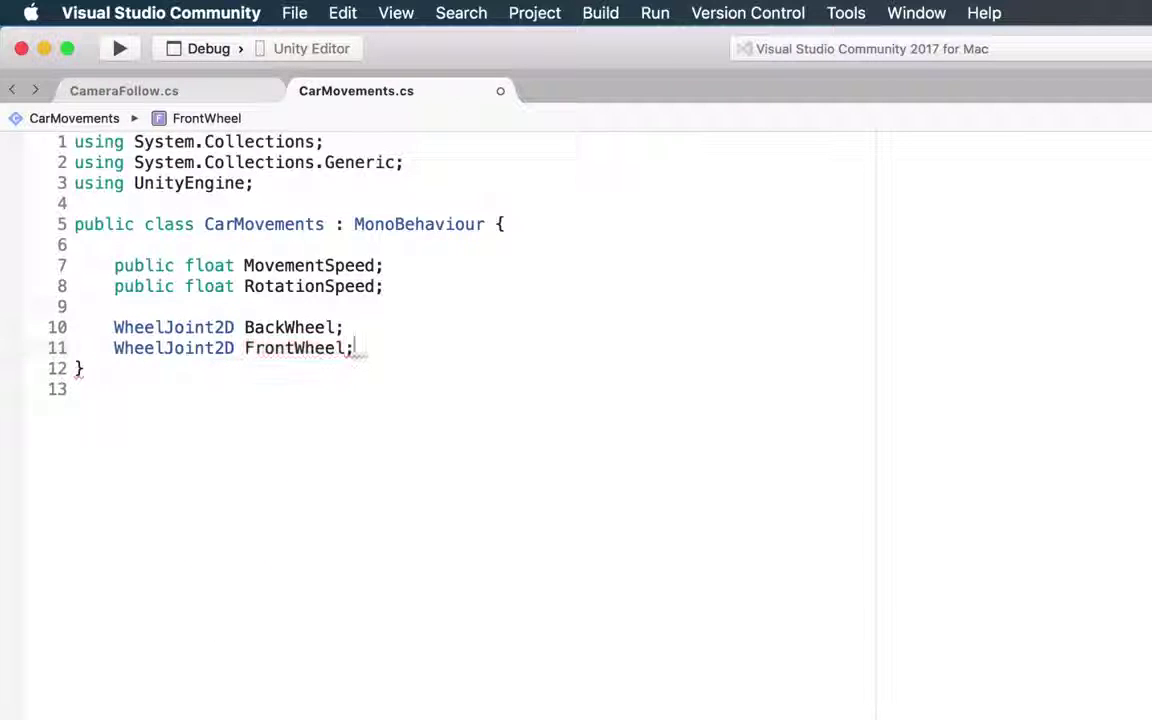
# Make the BackWheel and FrontWheel fields public.
pyautogui.press('Up')
pyautogui.press('super+Left')
pyautogui.write('p')
pyautogui.press('Return')
pyautogui.press('Down')
pyautogui.press('super+Left')
pyautogui.write('pu')
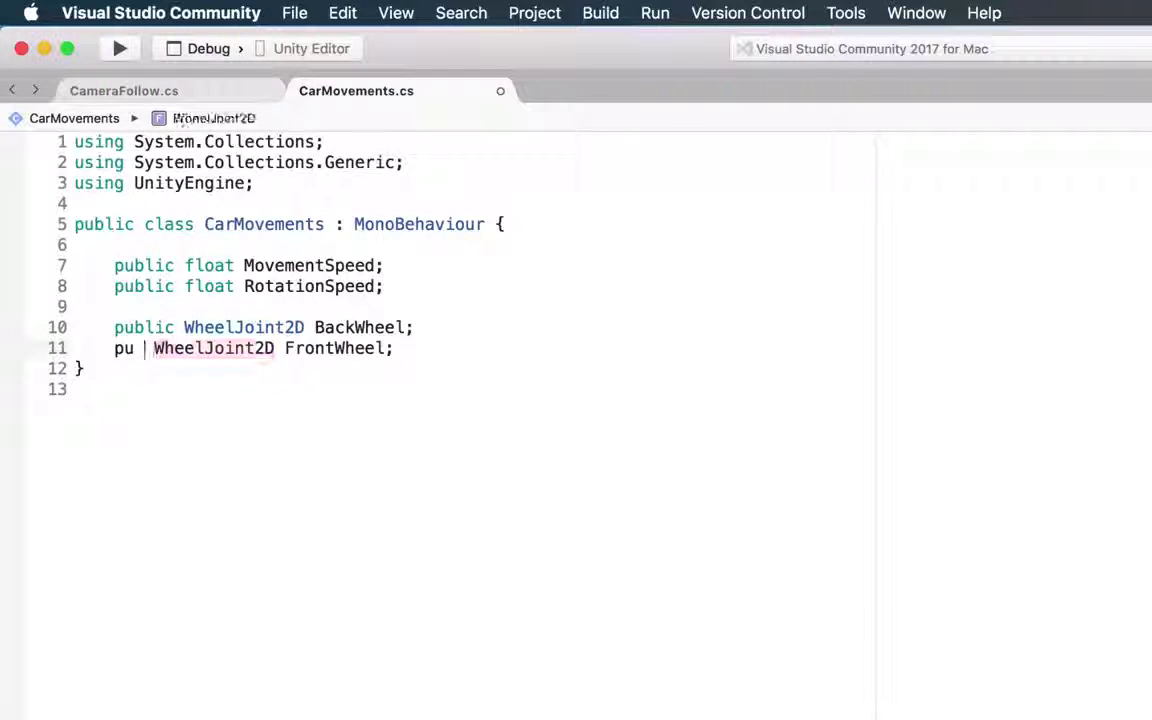
pyautogui.press('Return')
# Add a public Rigidbody2D CarBody plus private float Movement and Rotation fields.
pyautogui.press('Down')
pyautogui.press('Return')
pyautogui.press('Return')
pyautogui.press('Return')
pyautogui.press('Up')
pyautogui.press('Up')
pyautogui.press('Up')
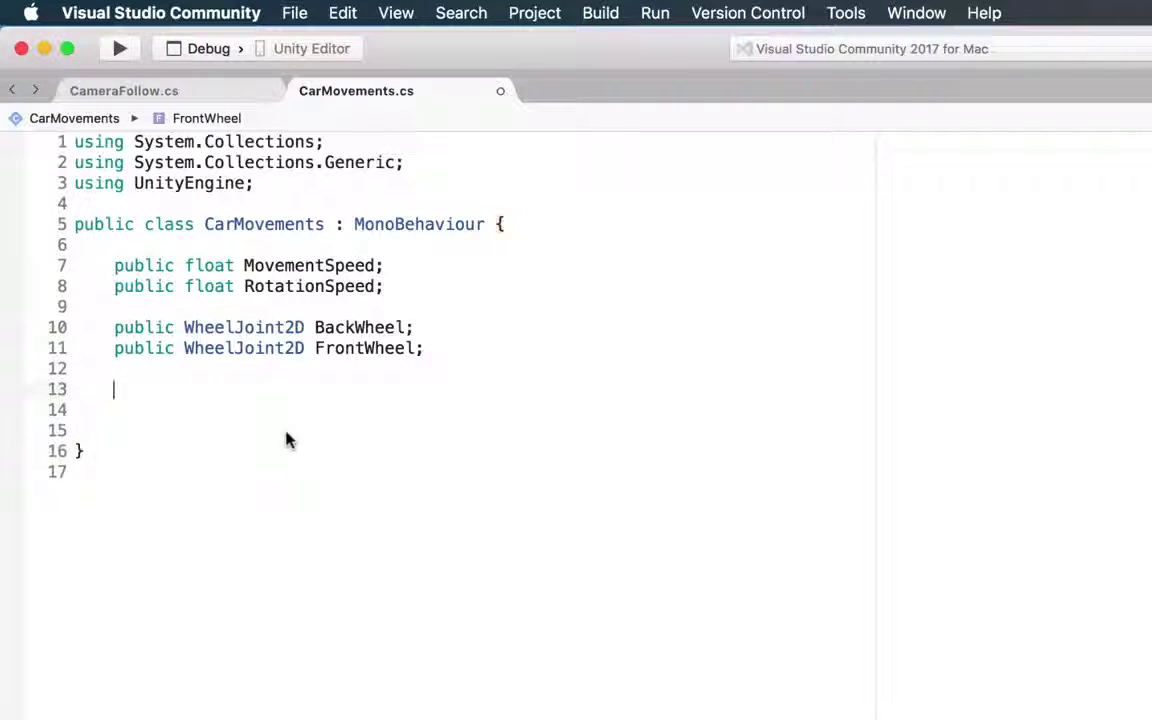
pyautogui.write('public Rigidbody2D Car')
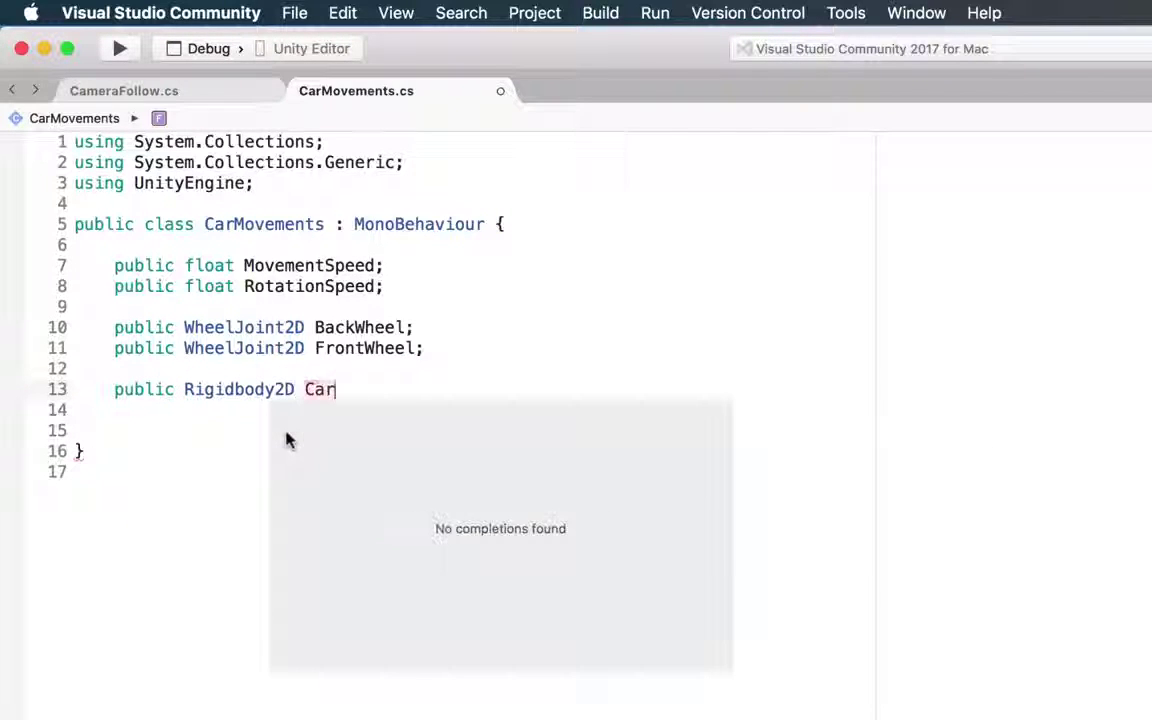
pyautogui.write('Body;')
pyautogui.press('Return')
pyautogui.press('Return')
pyautogui.press('Return')
pyautogui.write('priv')
pyautogui.press('Return')
pyautogui.write('float M')
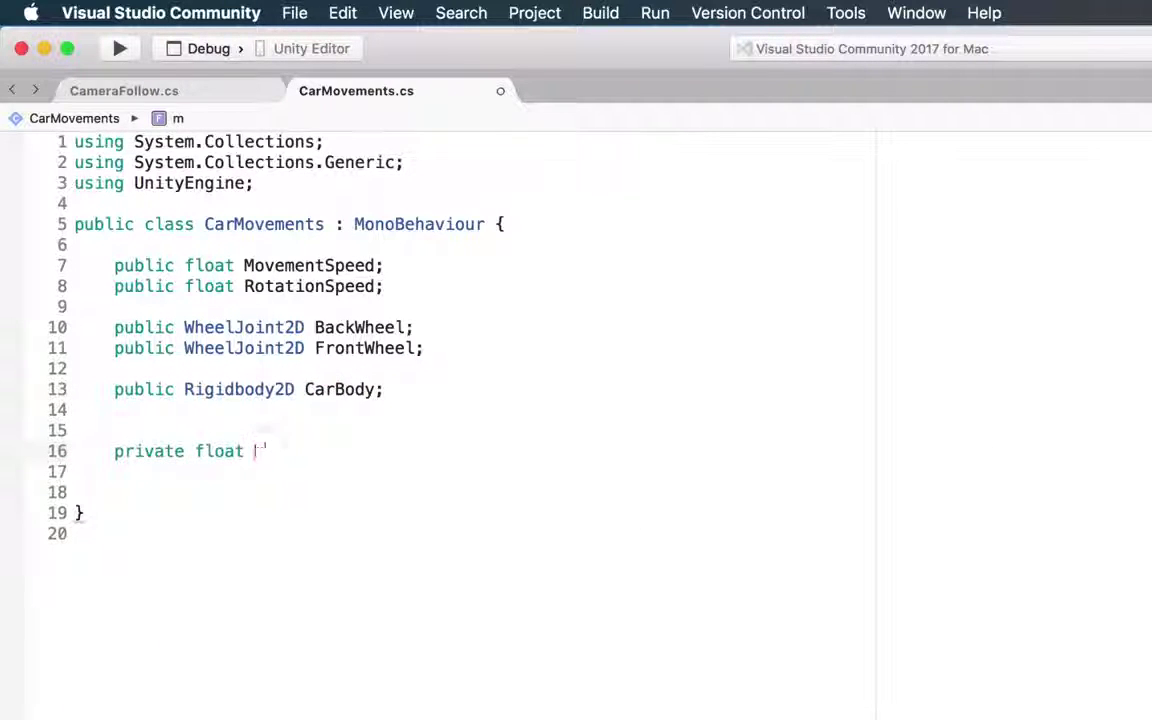
pyautogui.write('ovement;')
pyautogui.press('Return')
pyautogui.write('private float ')
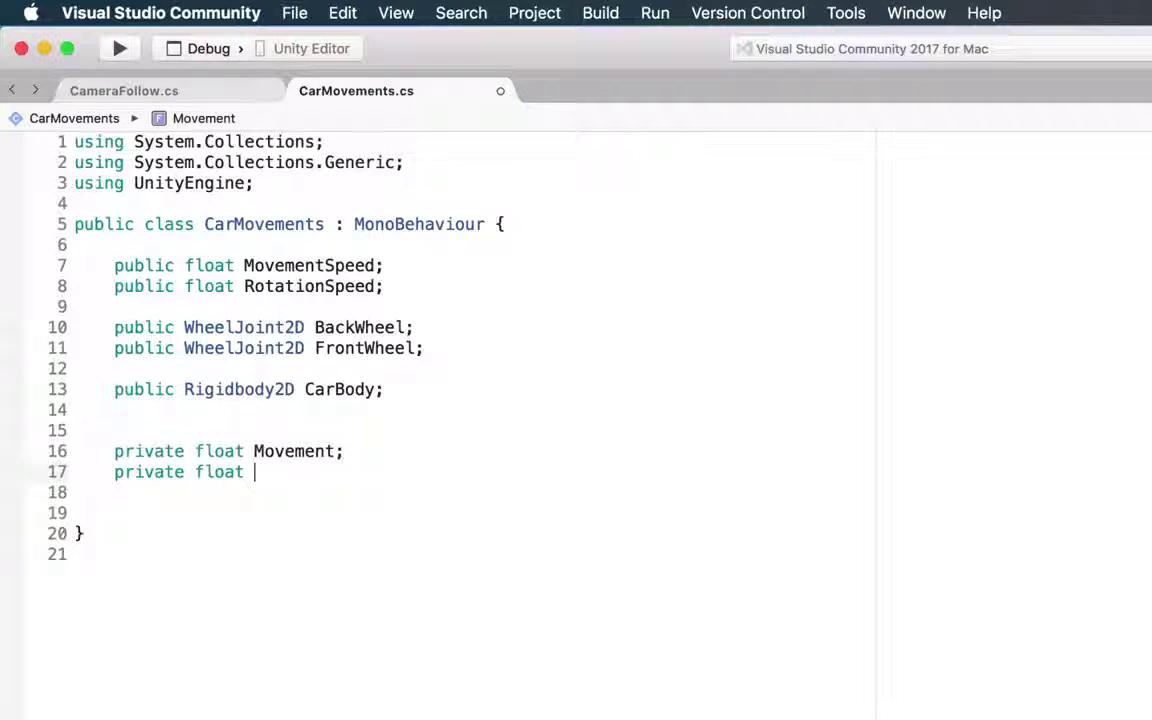
pyautogui.write('Rotation')
pyautogui.press('BackSpace')
pyautogui.press('BackSpace')
pyautogui.write('n;')
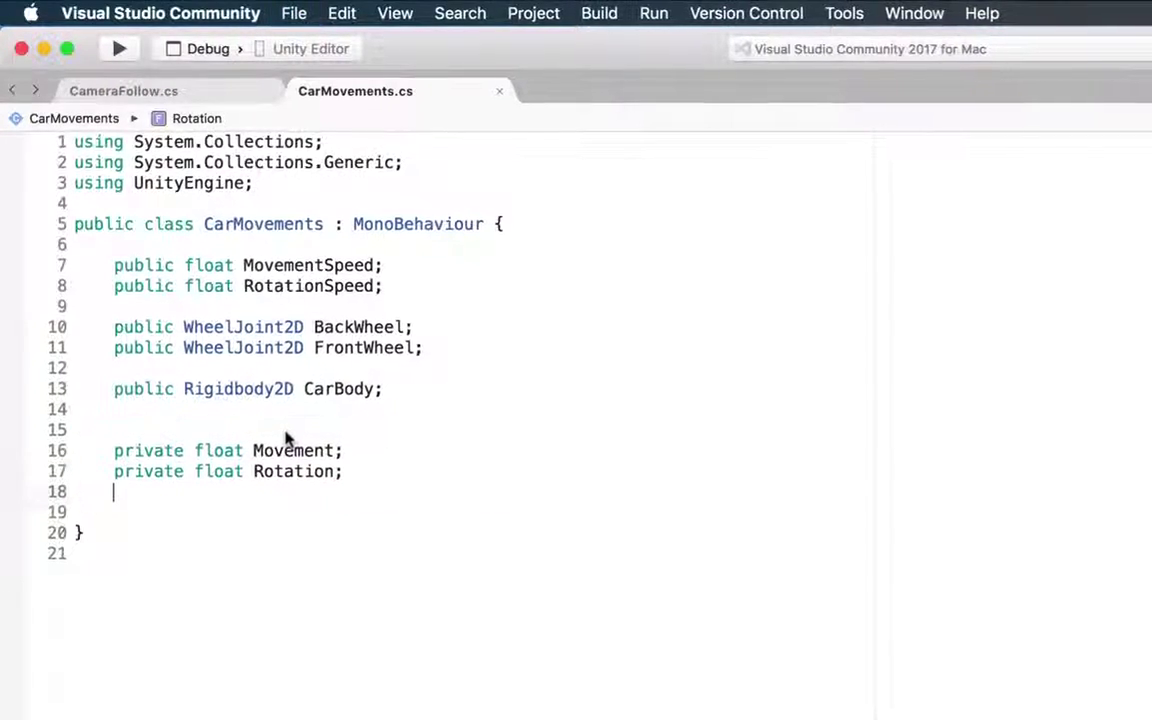
# Add an Update method setting Movement to the Vertical axis input times MovementSpeed.
pyautogui.press('Return')
pyautogui.press('Return')
pyautogui.press('Return')
pyautogui.write('upda')
pyautogui.press('Return')
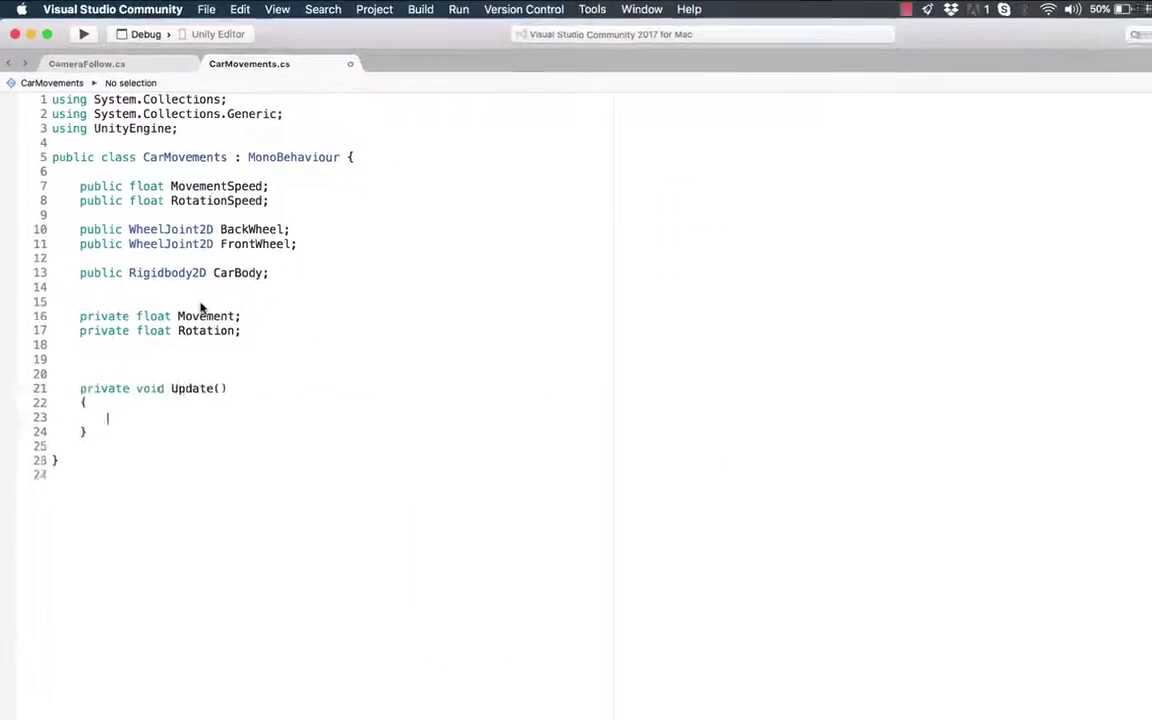
pyautogui.write('if')
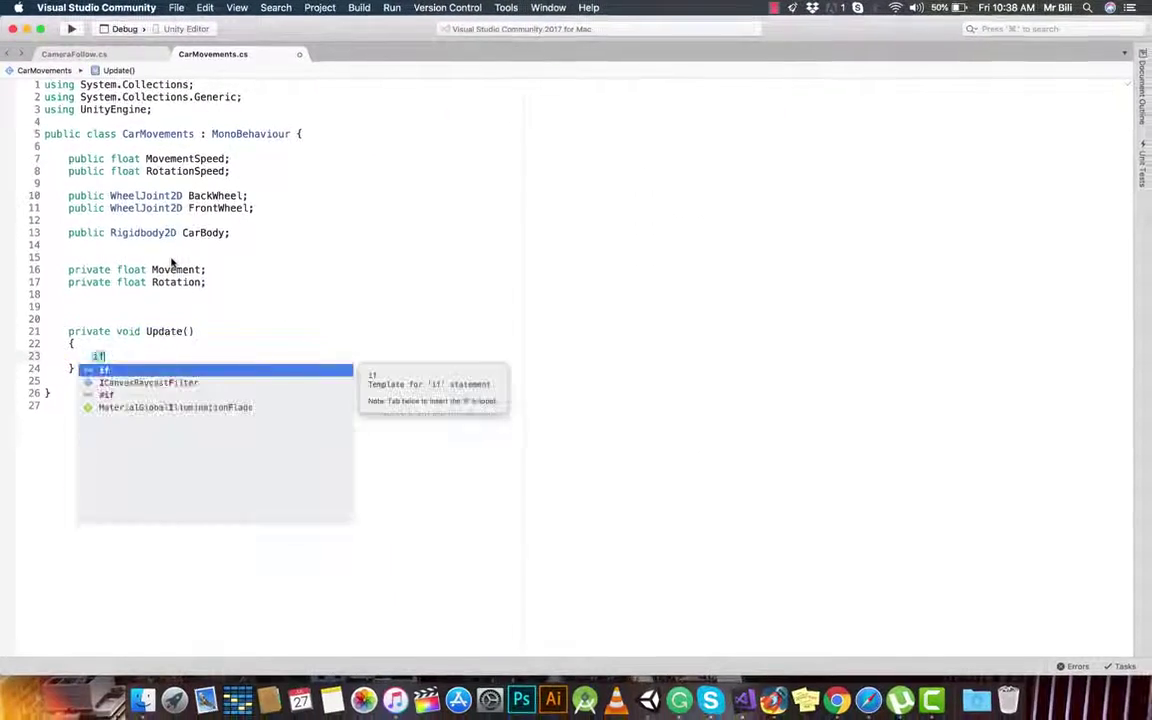
pyautogui.press('BackSpace')
pyautogui.press('BackSpace')
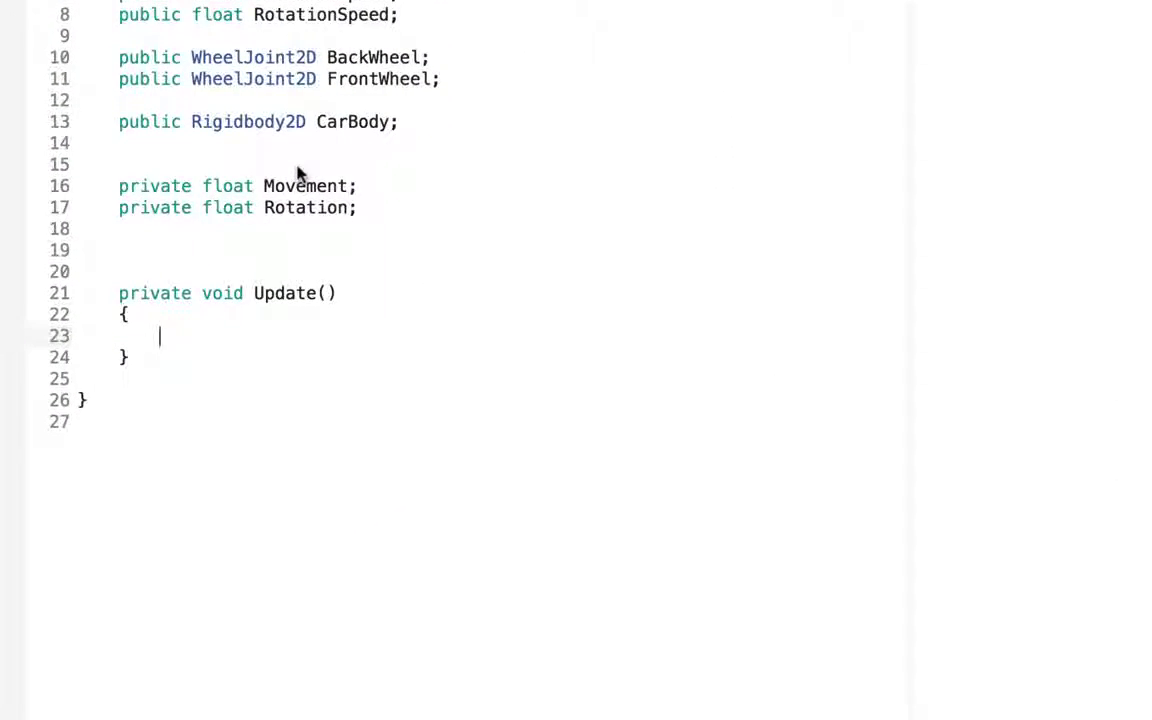
pyautogui.write('move')
pyautogui.press('Return')
pyautogui.write('= inpu')
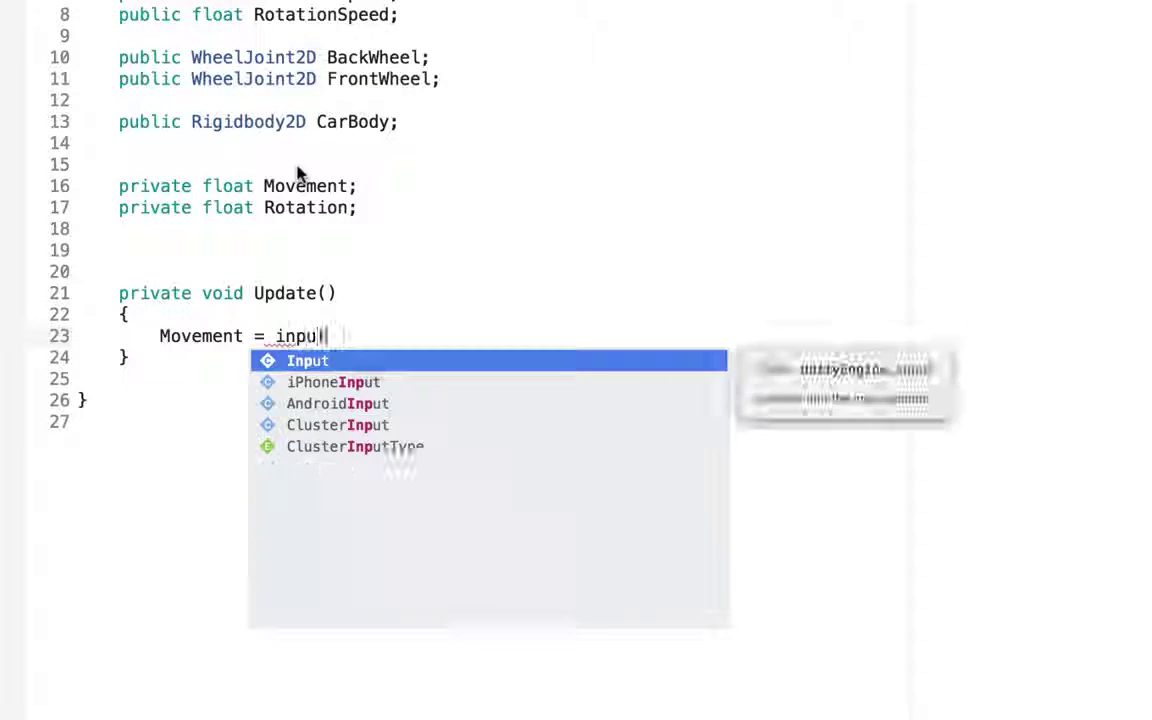
pyautogui.write('.get')
pyautogui.press('Return')
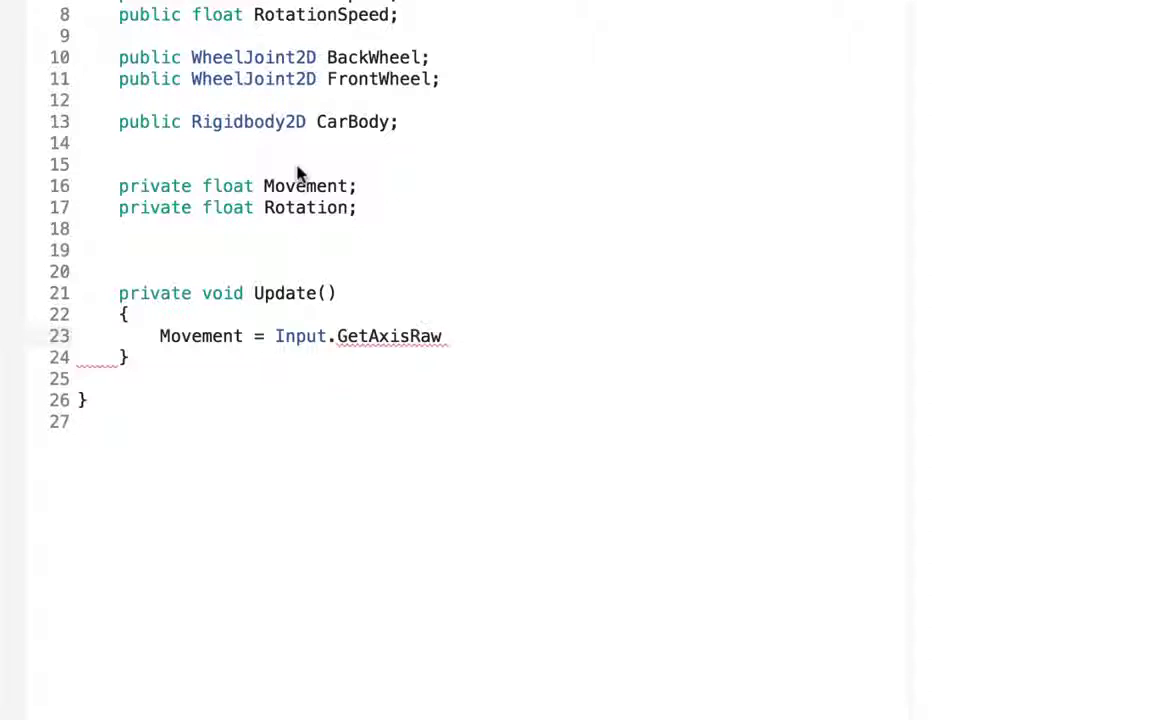
pyautogui.write('("')
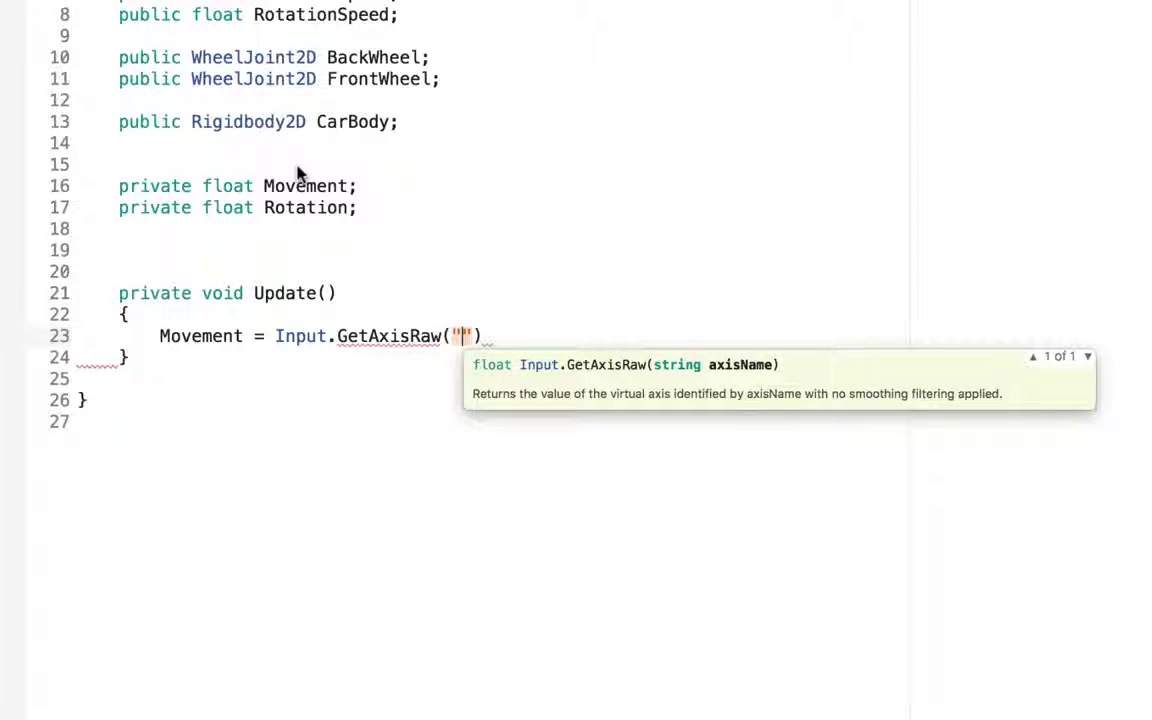
pyautogui.write('Vertical")')
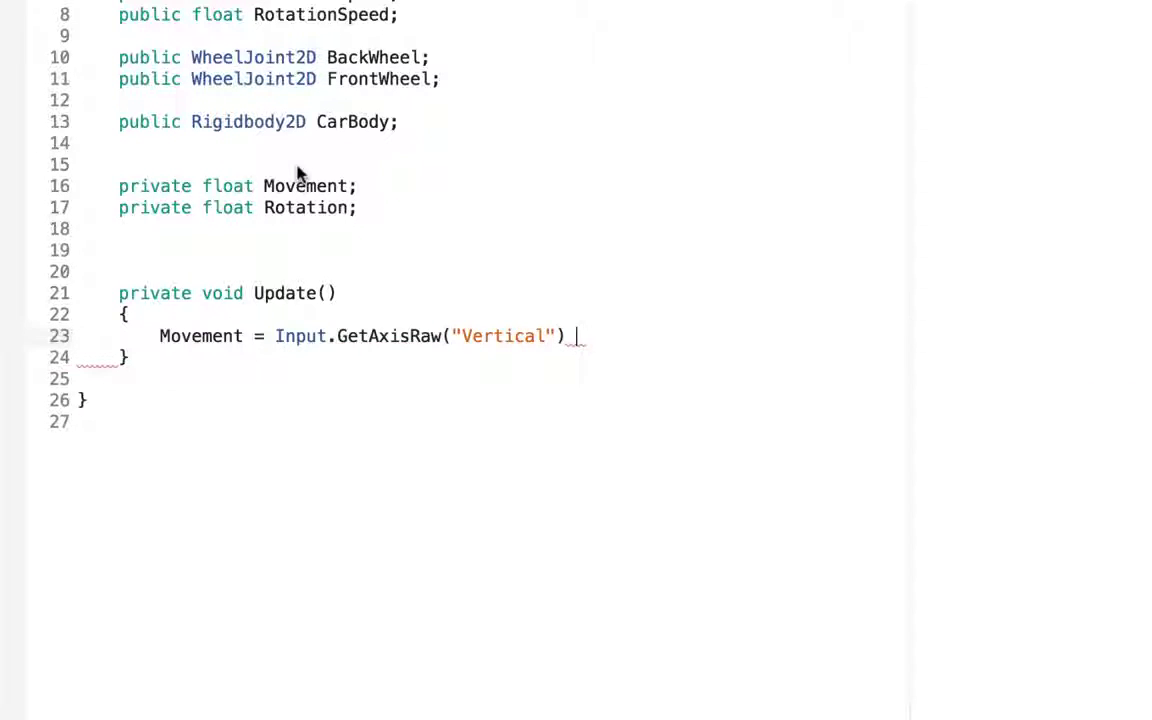
pyautogui.write('* movem')
pyautogui.press('Down')
pyautogui.press('Return')
pyautogui.write(';')
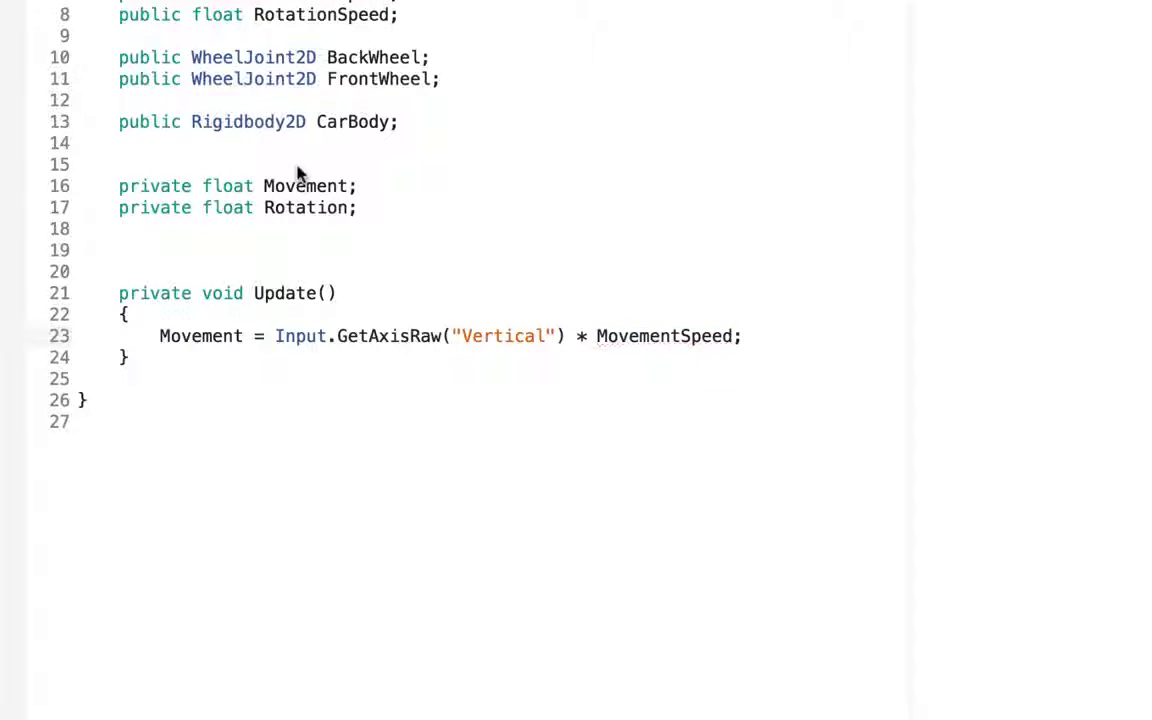
# Assign Rotation = Input.GetAxisRaw("Horizontal") on the next line of Update.
pyautogui.press('Return')
pyautogui.write('in')
pyautogui.press('BackSpace')
pyautogui.press('BackSpace')
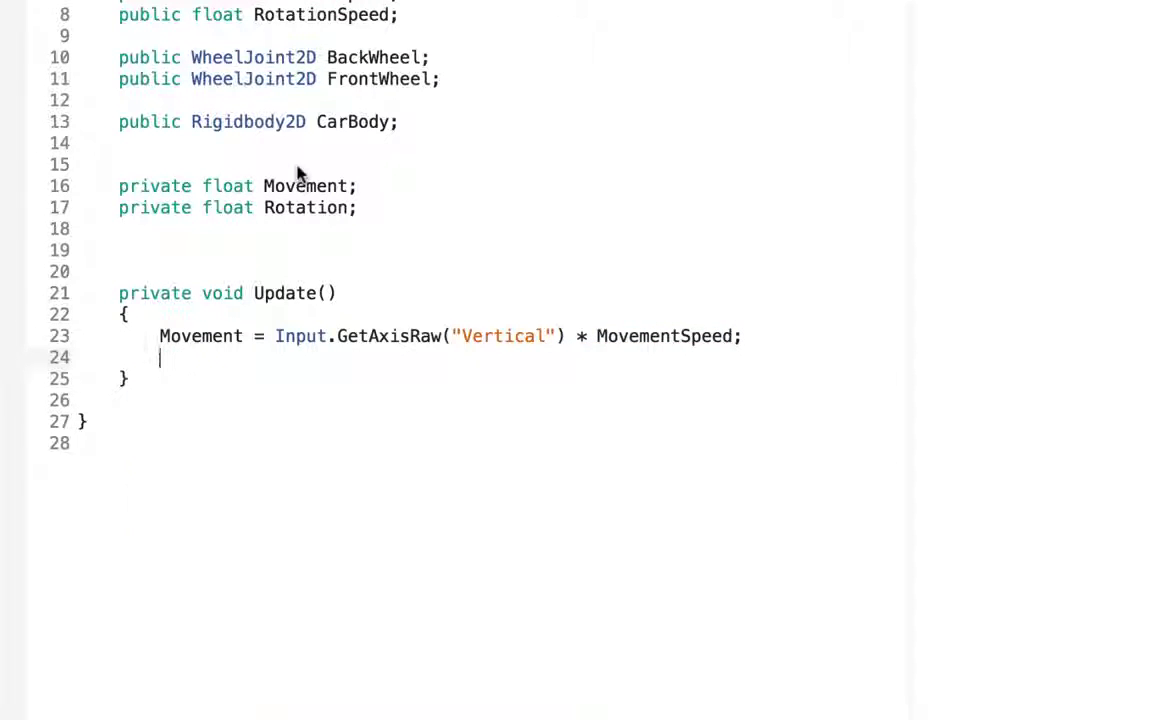
pyautogui.write('rota')
pyautogui.press('Return')
pyautogui.write('= inp')
pyautogui.press('Return')
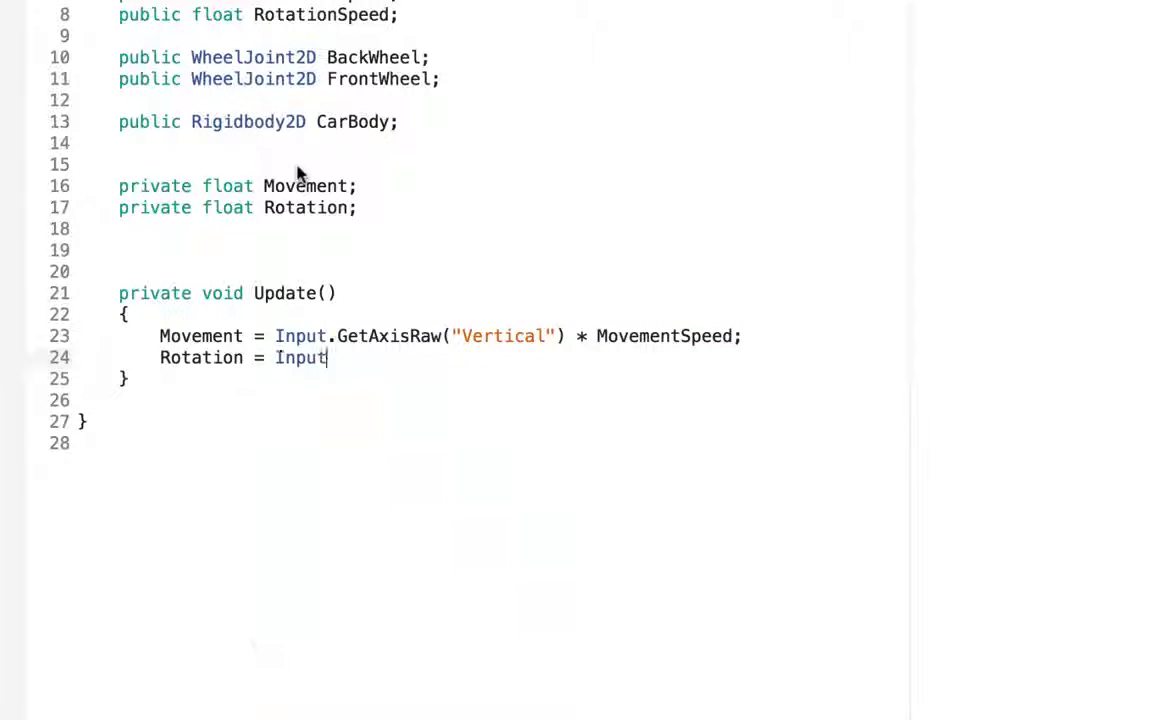
pyautogui.write('.get')
pyautogui.press('Return')
pyautogui.press('BackSpace')
pyautogui.press('Down')
pyautogui.press('Return')
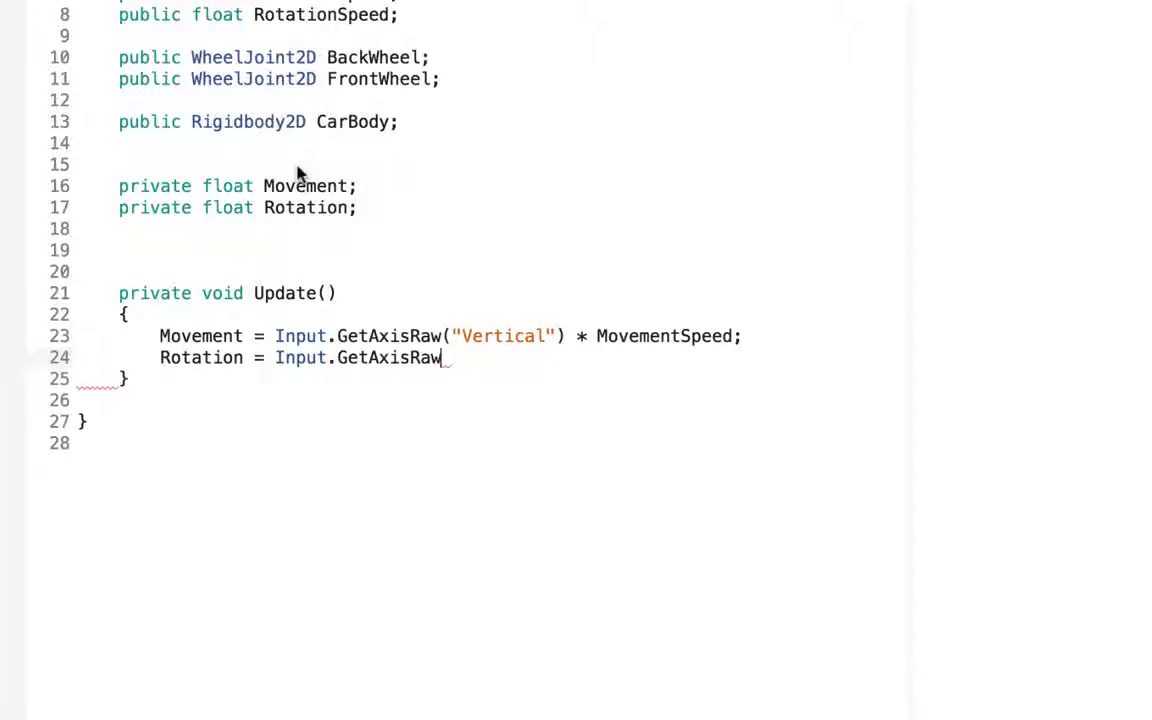
pyautogui.write('("Horizontal')
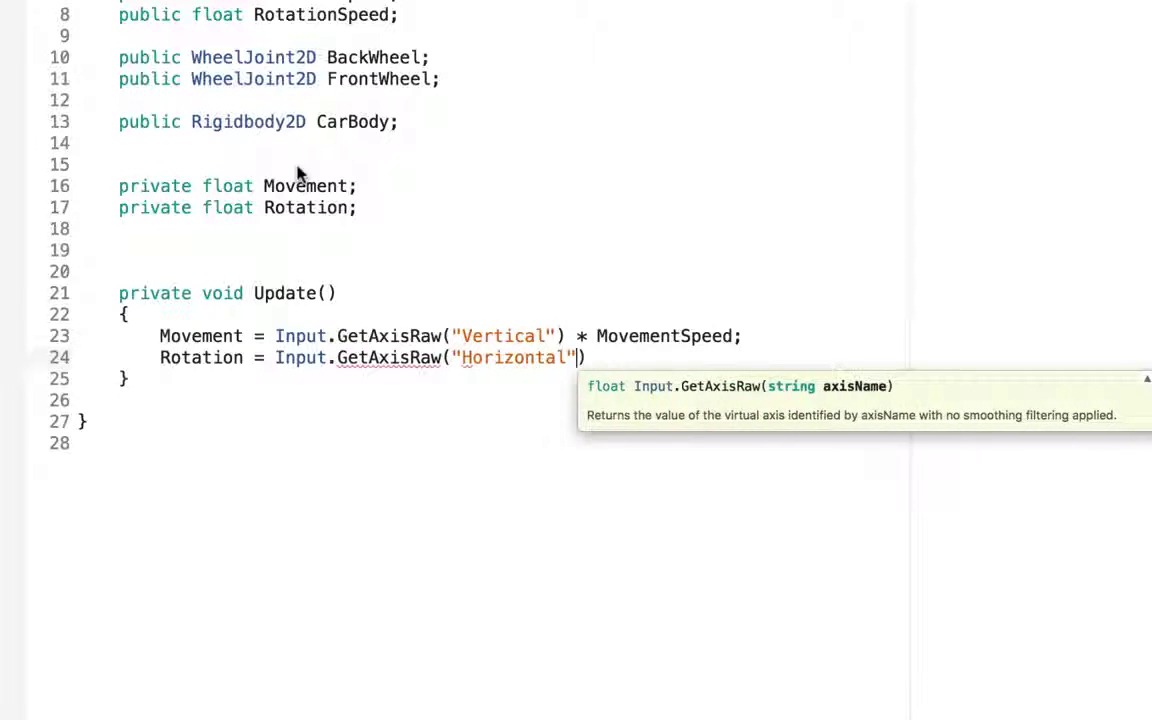
pyautogui.write('");')
pyautogui.press('Down')
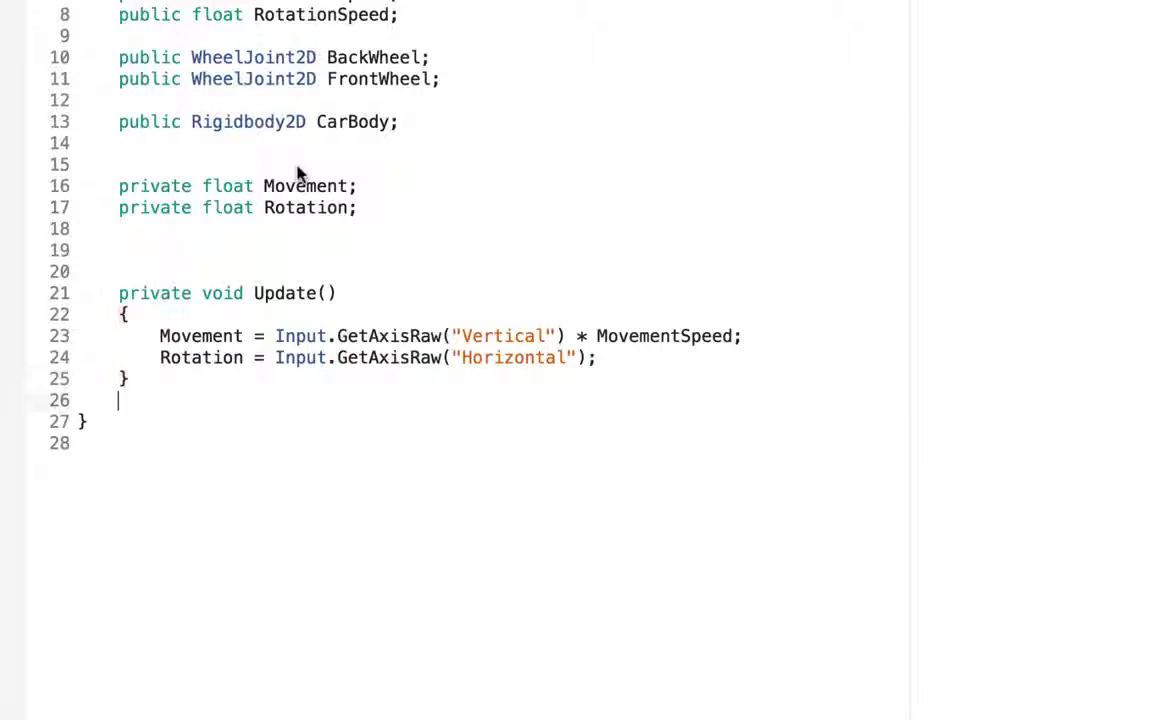
pyautogui.press('Return')
# Add a FixedUpdate method with an if (Movement == 0) block.
pyautogui.write('fin')
pyautogui.press('BackSpace')
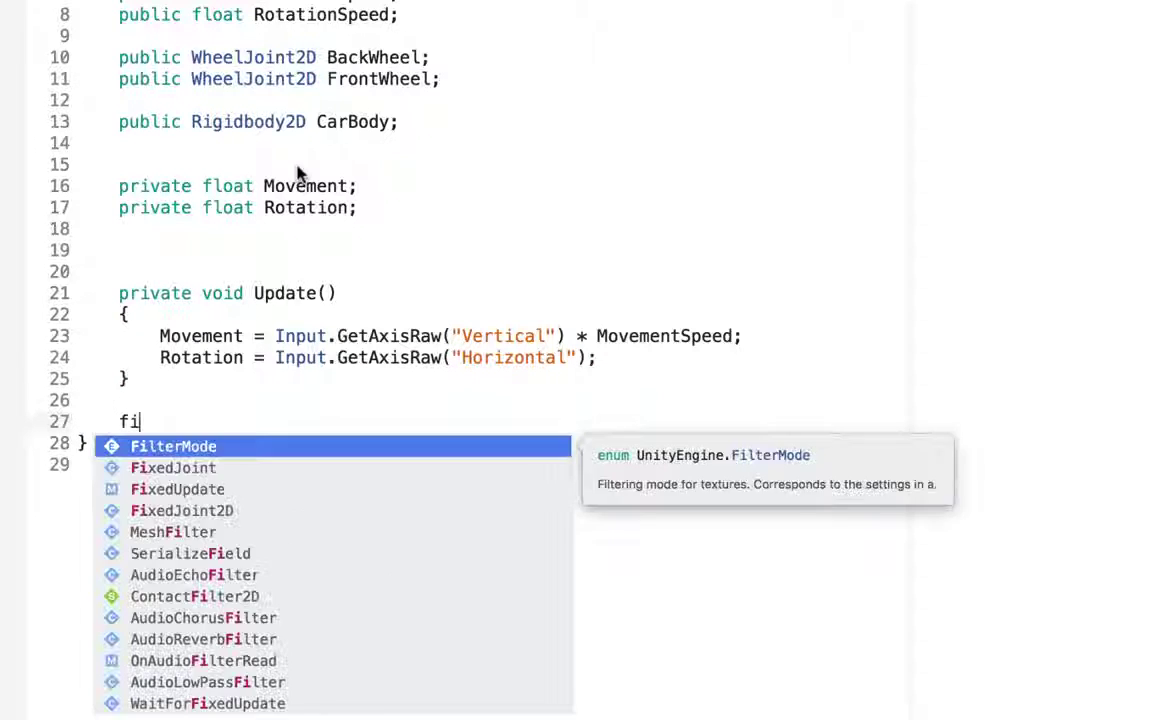
pyautogui.press('BackSpace')
pyautogui.write('ix')
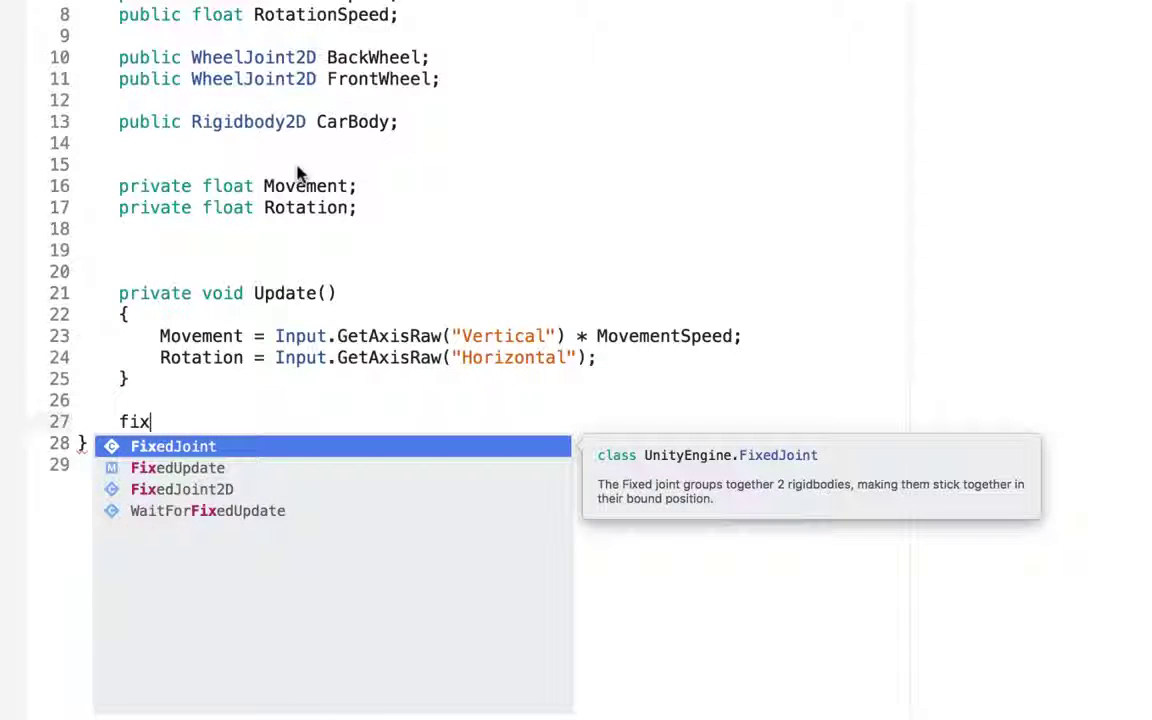
pyautogui.press('Down')
pyautogui.press('Return')
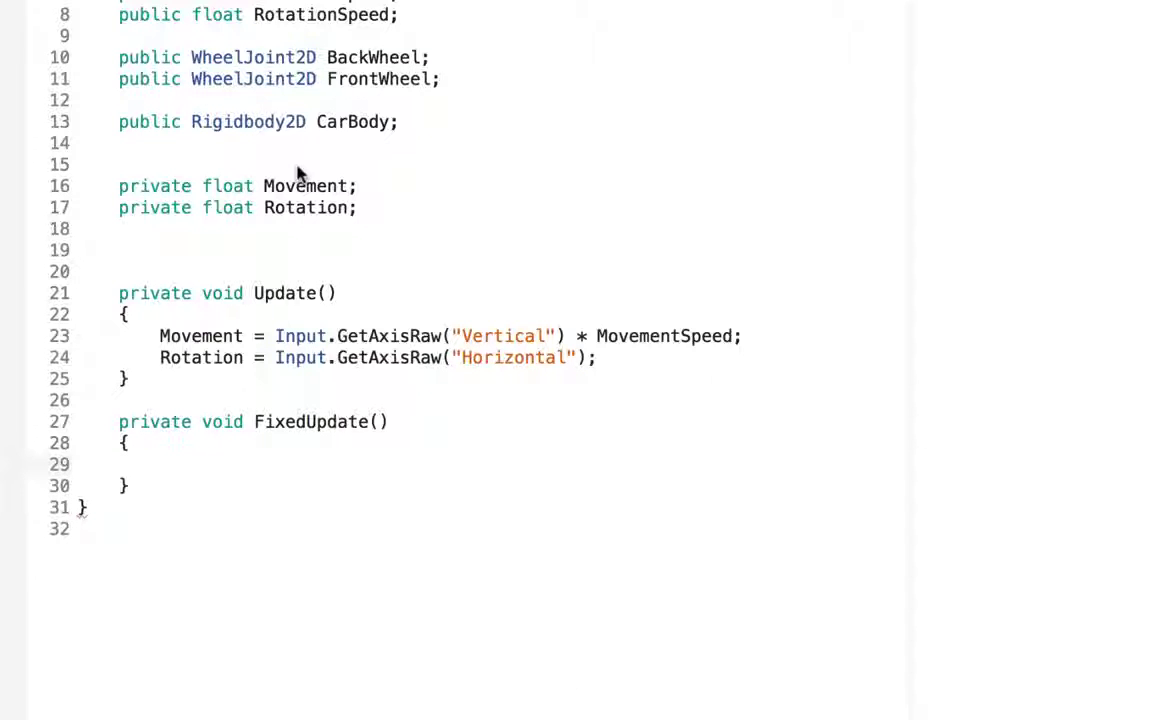
pyautogui.write('if(mov')
pyautogui.press('Return')
pyautogui.write('=')
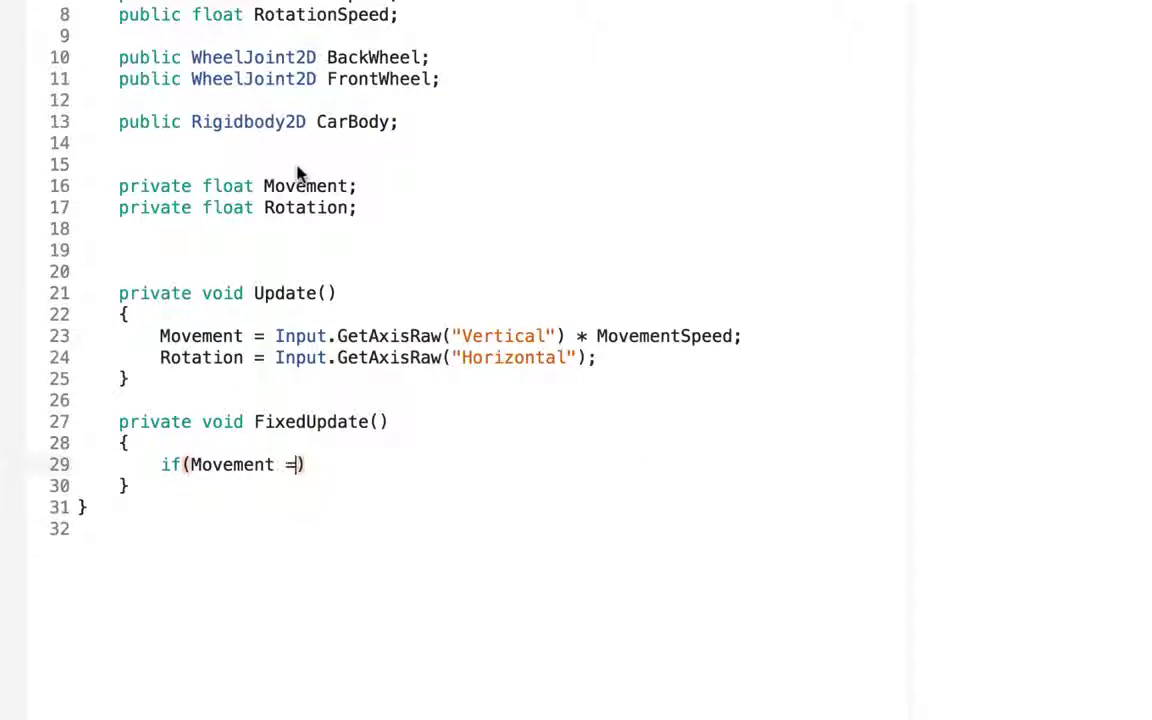
pyautogui.write('= 0')
pyautogui.press('Return')
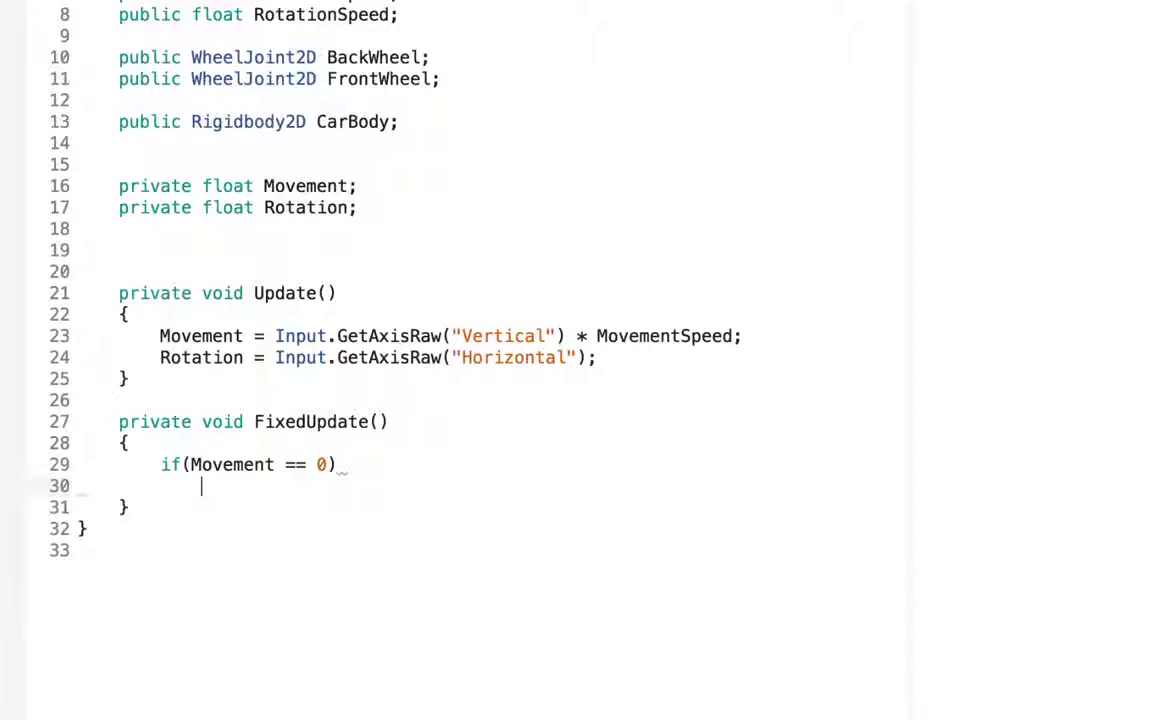
pyautogui.write('{')
pyautogui.press('Return')
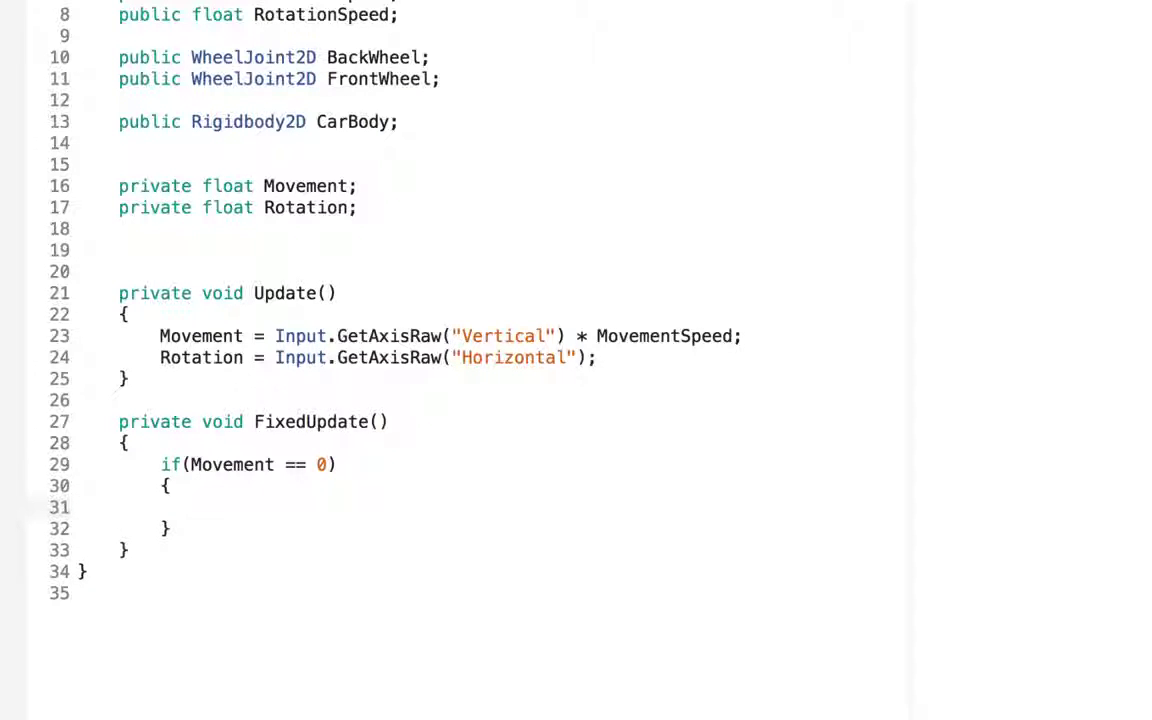
# Inside the if block, set BackWheel.useMotor and FrontWheel.useMotor to false.
pyautogui.write('bac')
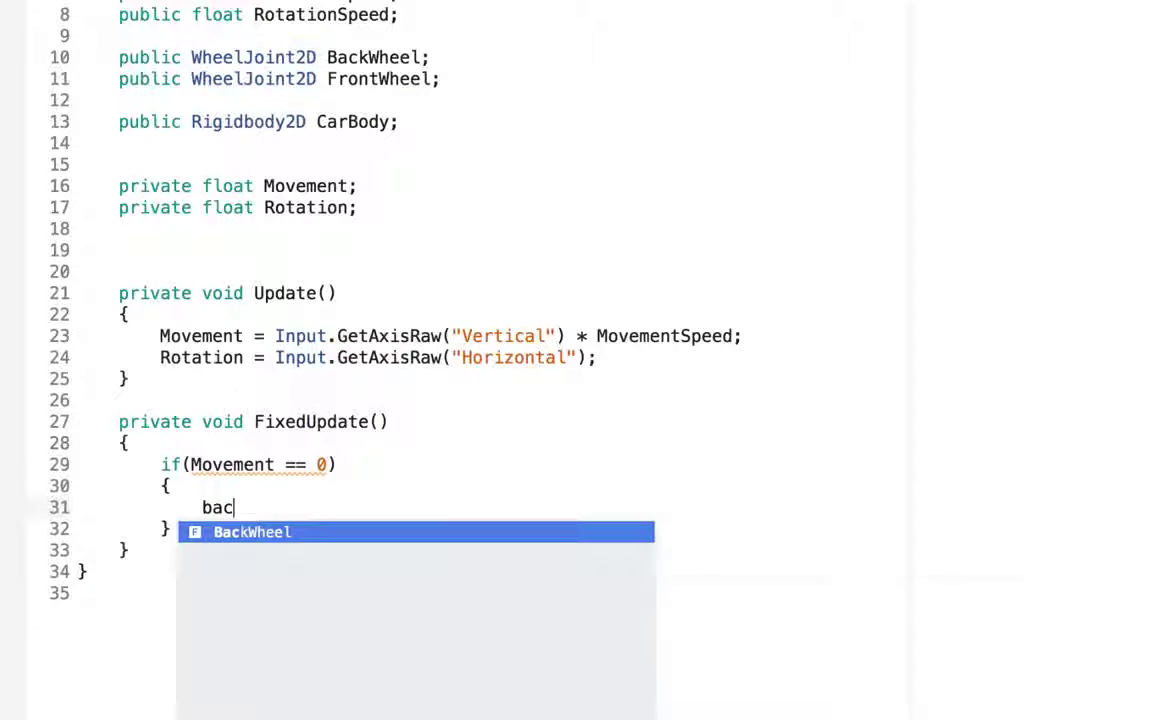
pyautogui.press('Return')
pyautogui.write('.i')
pyautogui.press('BackSpace')
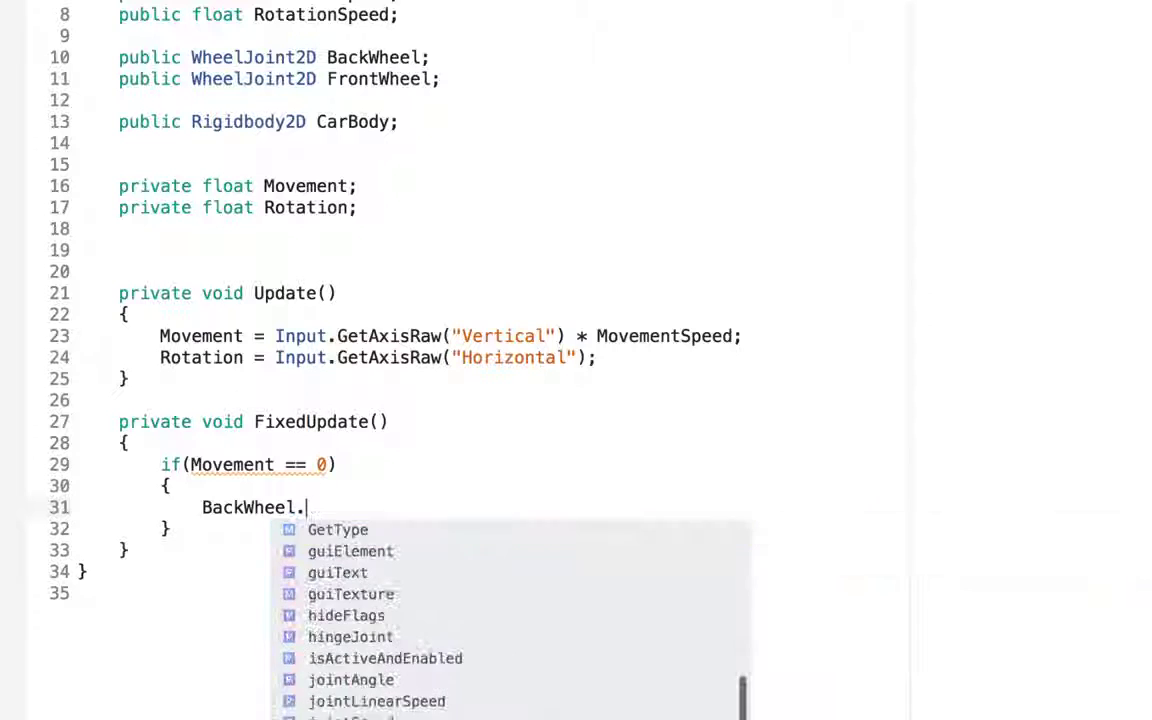
pyautogui.write('us')
pyautogui.press('Return')
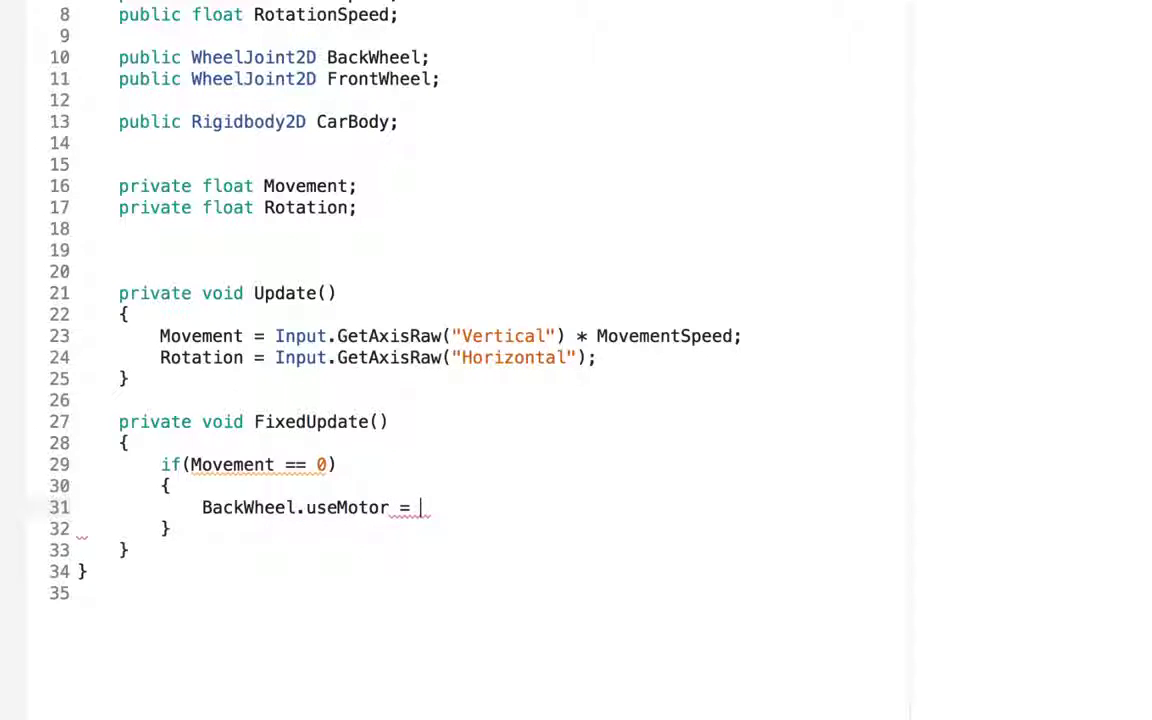
pyautogui.write('false;')
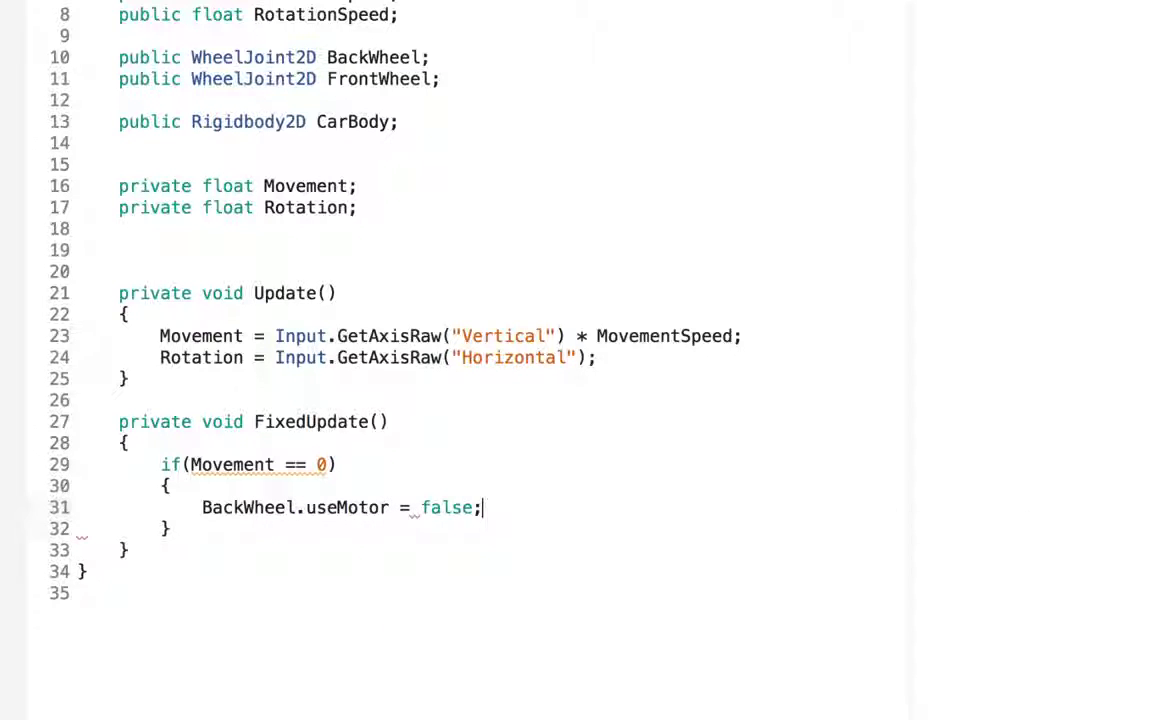
pyautogui.press('Return')
pyautogui.write('for')
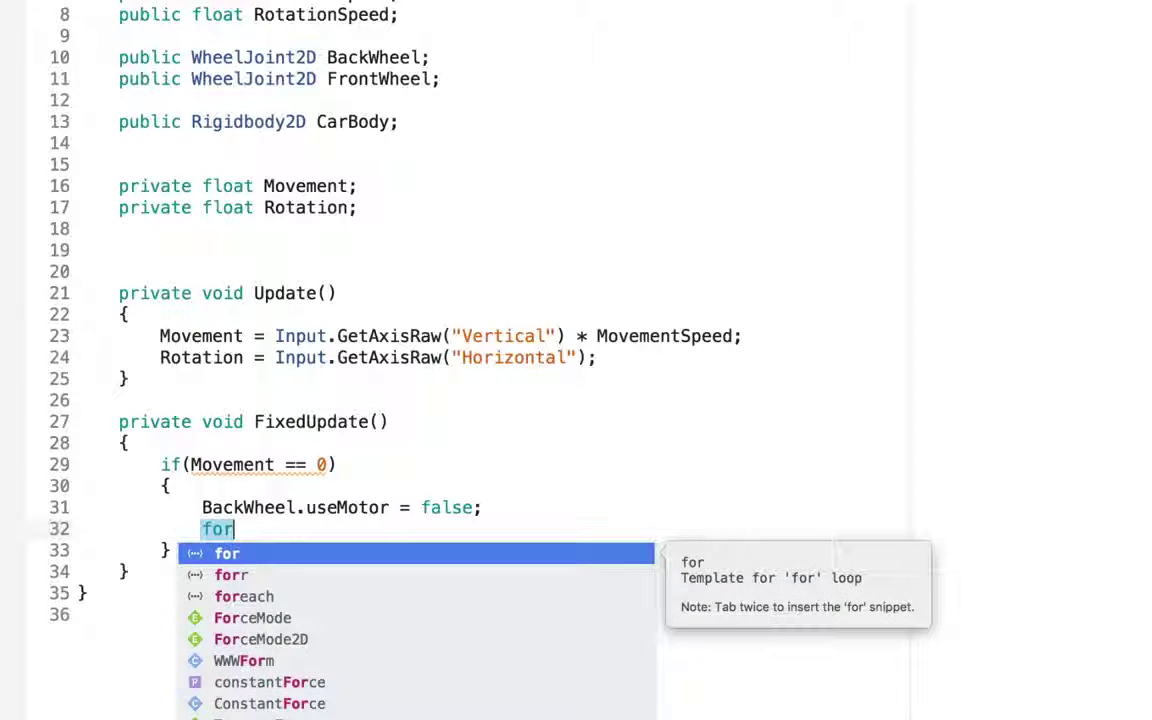
pyautogui.press('BackSpace')
pyautogui.press('BackSpace')
pyautogui.write('ron')
pyautogui.press('Return')
pyautogui.write('.u')
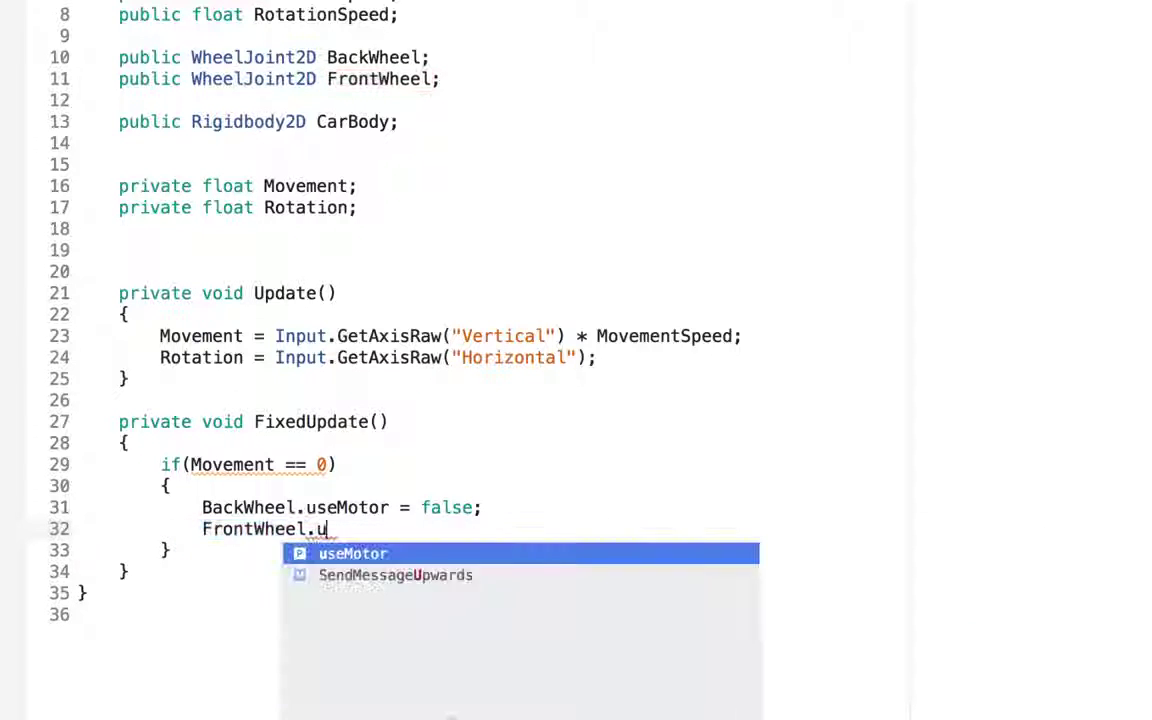
pyautogui.press('Return')
pyautogui.write('= fa')
pyautogui.press('Return')
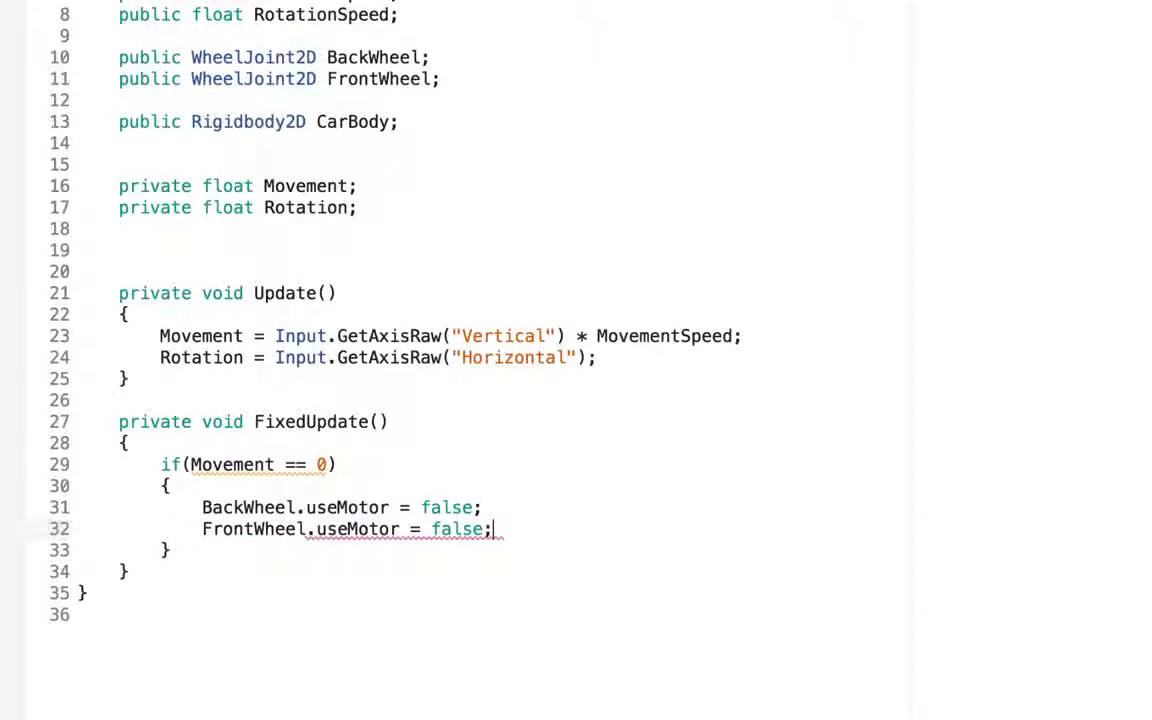
# Begin an else branch after the if block.
pyautogui.press('Return')
pyautogui.press('BackSpace')
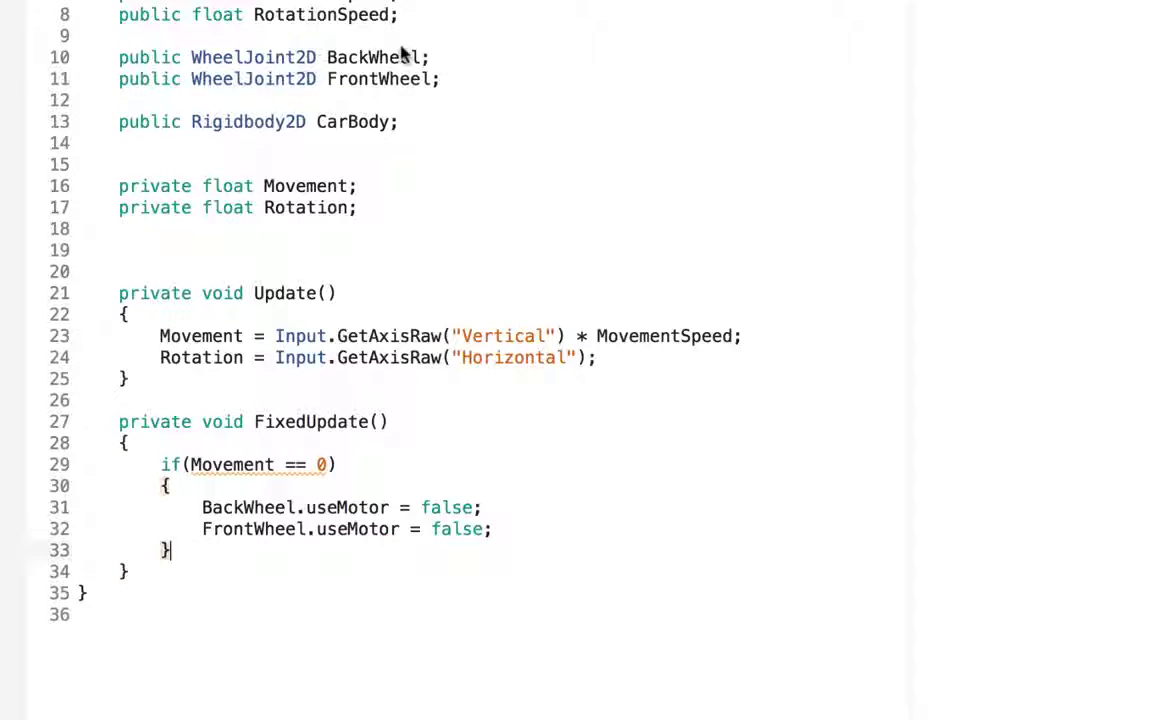
pyautogui.press('Return')
pyautogui.write('els')
pyautogui.press('Return')
# Inside the else braces, set BackWheel.useMotor = true and FrontWheel.useMotor = true.
pyautogui.press('Return')
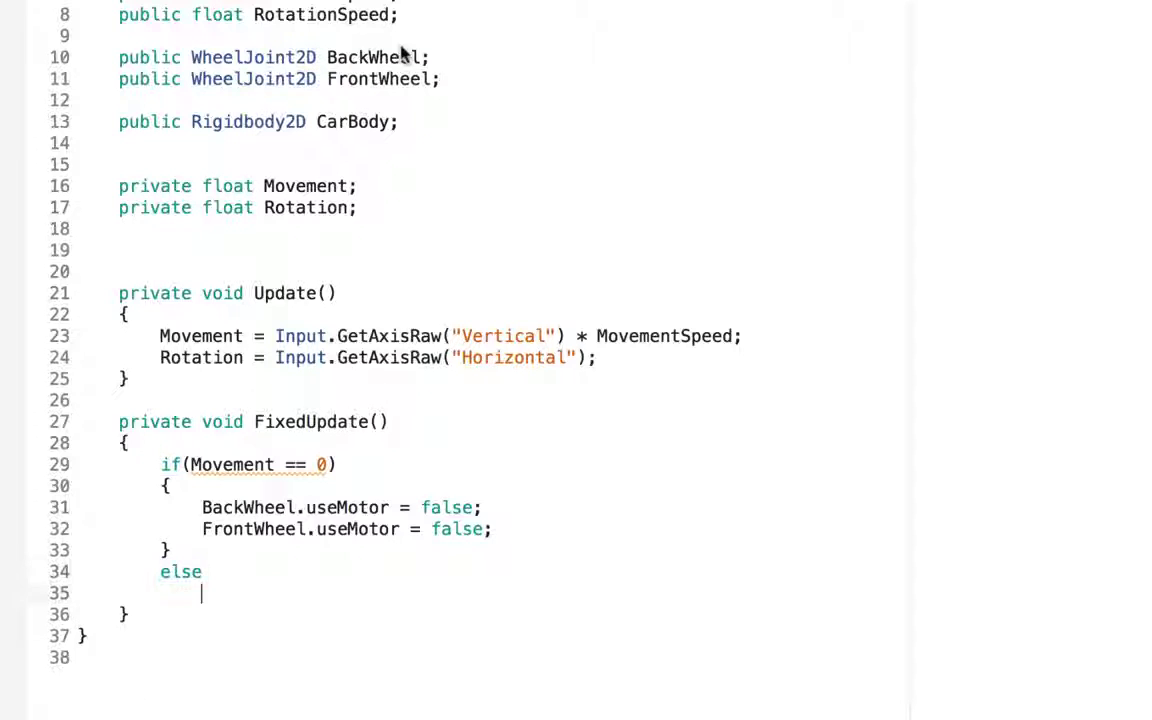
pyautogui.write('{')
pyautogui.press('Return')
pyautogui.write('b')
pyautogui.click(404, 38)
pyautogui.write('a')
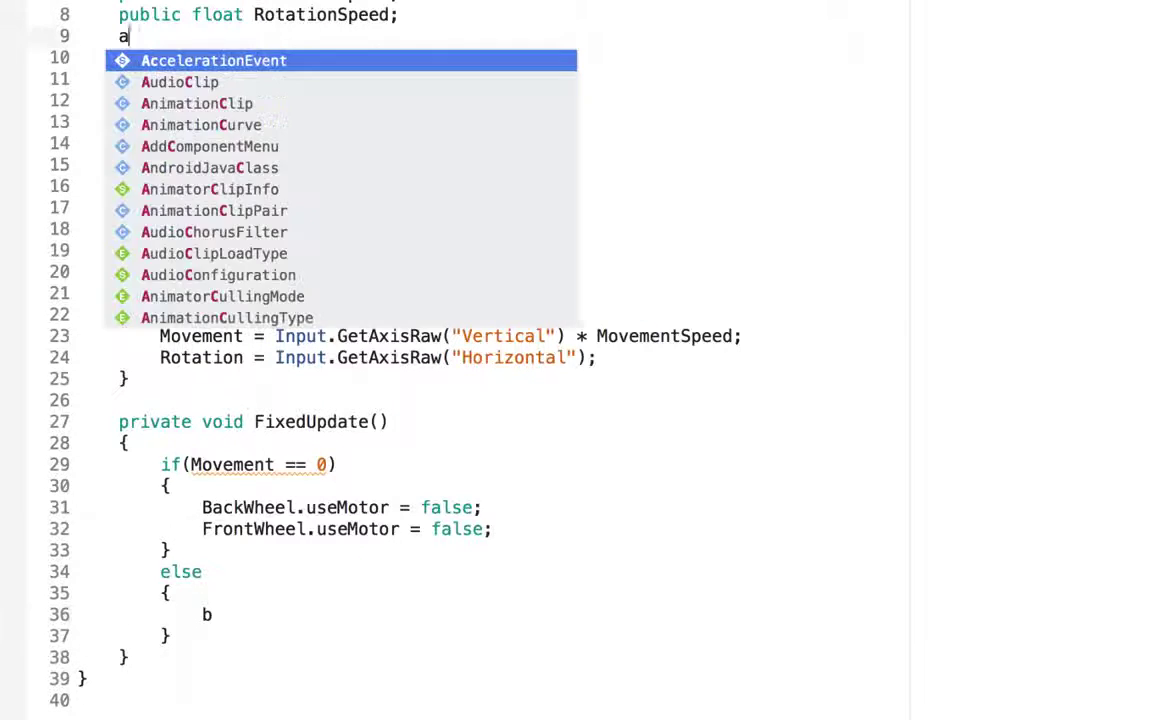
pyautogui.write('ck')
pyautogui.press('BackSpace')
pyautogui.press('BackSpace')
pyautogui.press('BackSpace')
pyautogui.click(212, 614)
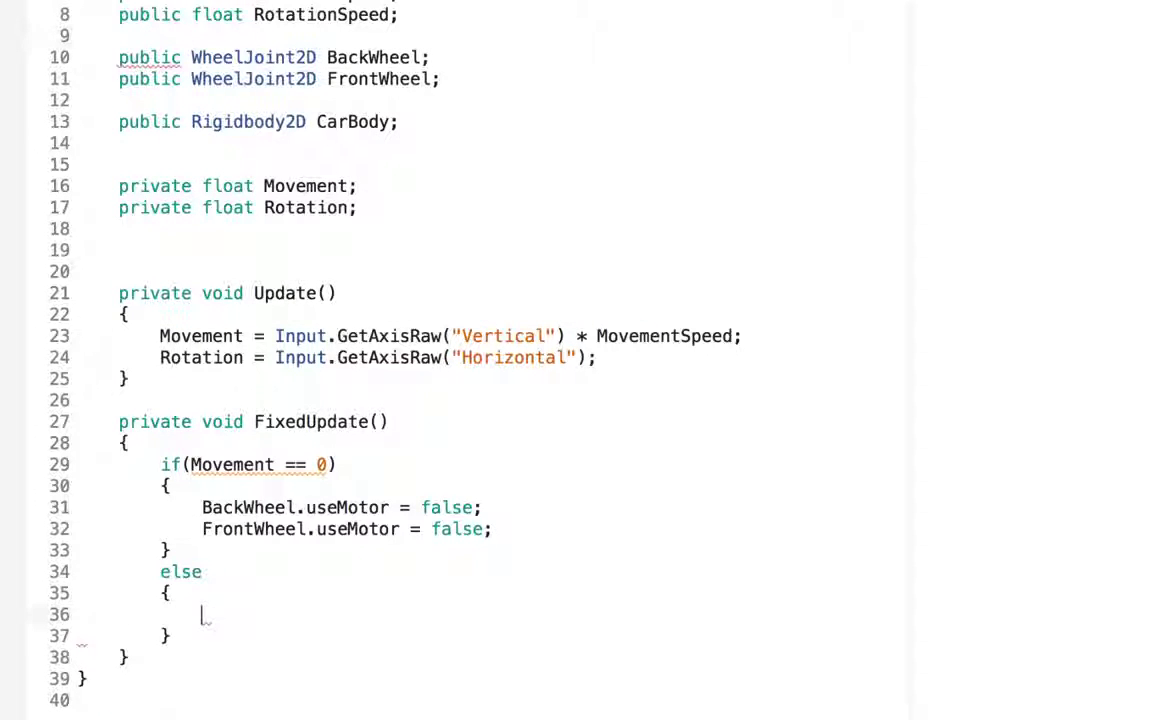
pyautogui.write('a')
pyautogui.press('Down')
pyautogui.press('Return')
pyautogui.write('.us')
pyautogui.press('Return')
pyautogui.write('= true')
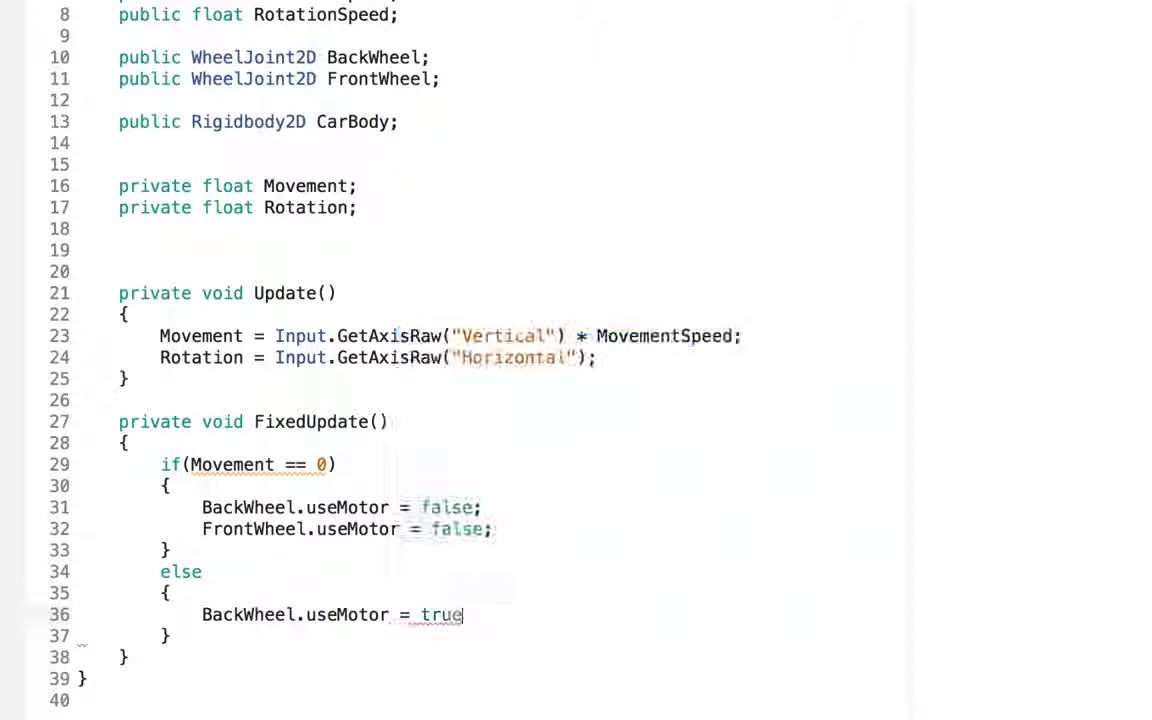
pyautogui.write(';')
pyautogui.press('Return')
pyautogui.write('FrontWheel.')
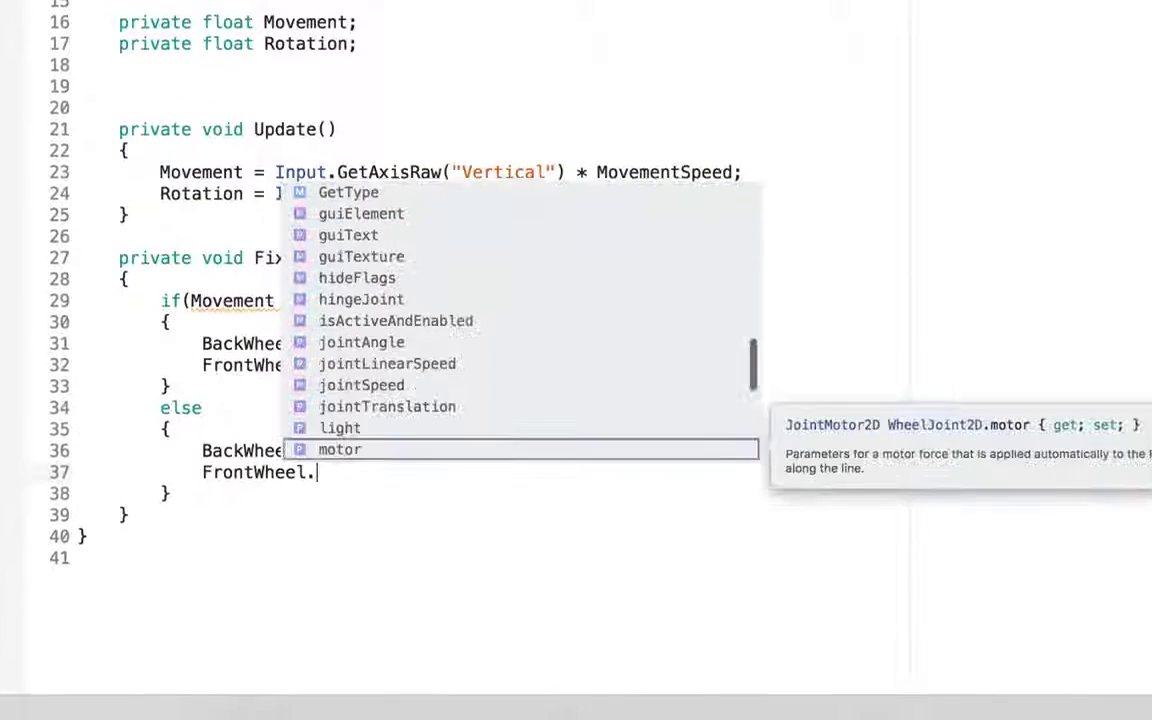
pyautogui.write('useMotor = true;')
pyautogui.press('Return')
pyautogui.press('Return')
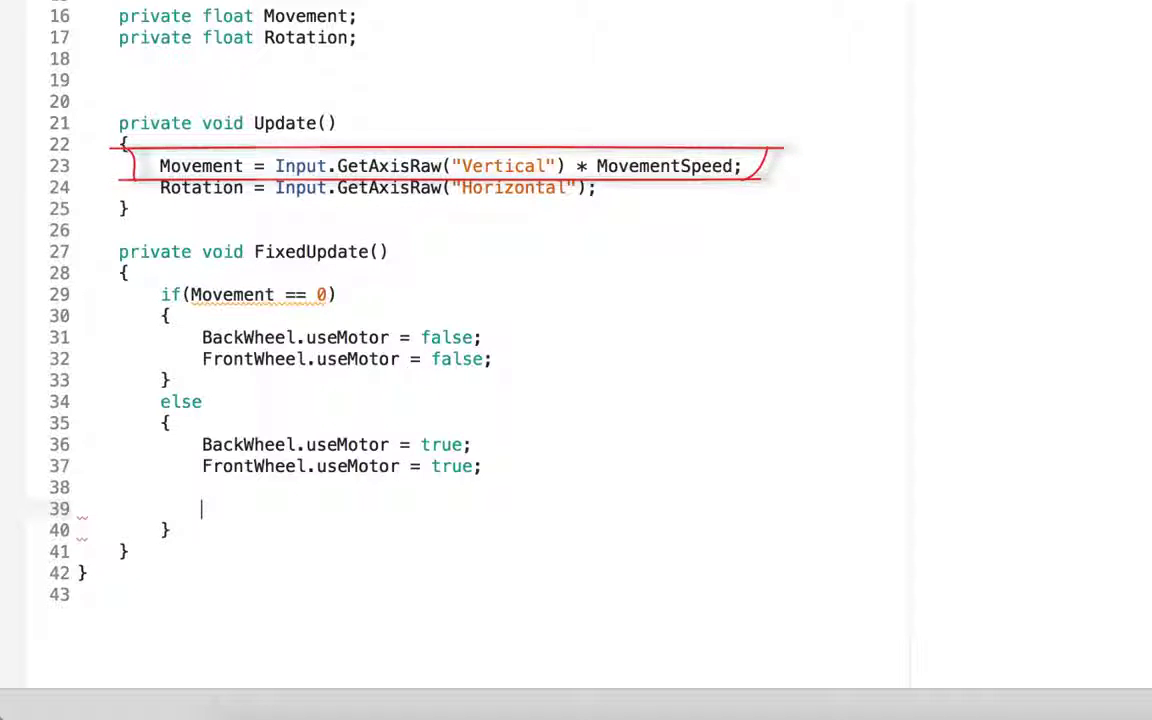
# Declare a JointMotor2D variable named motor2D, initialized with new JointMotor2D.
pyautogui.write('Moto')
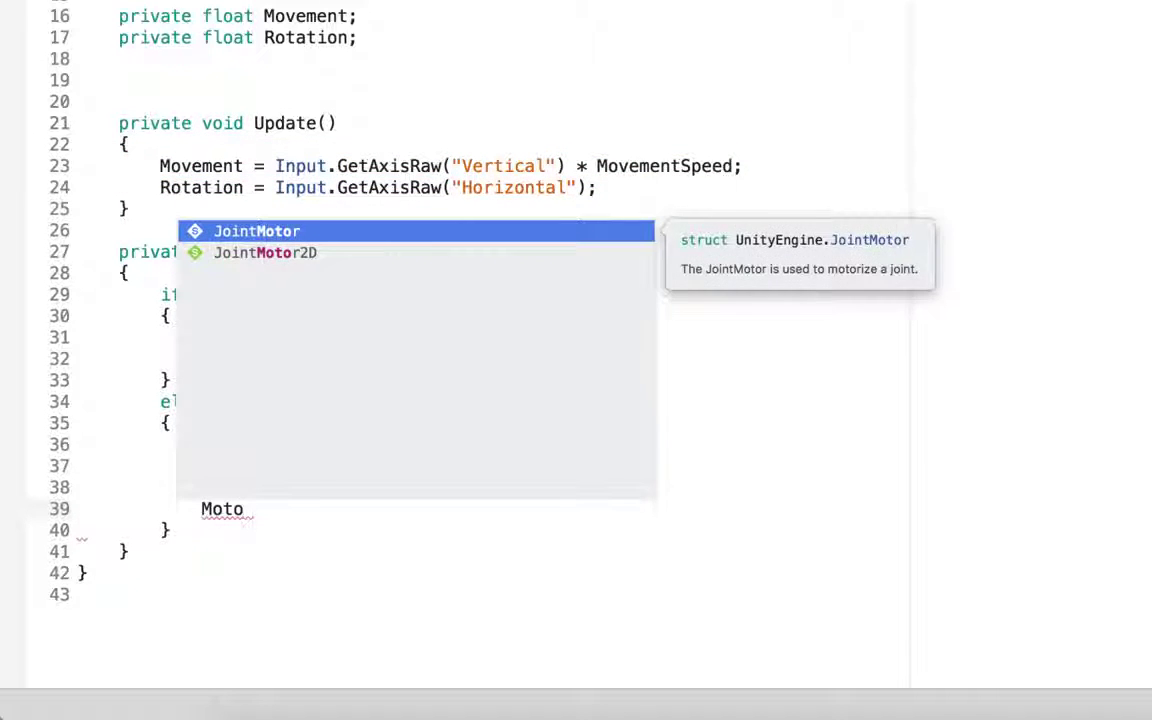
pyautogui.press('Down')
pyautogui.press('Return')
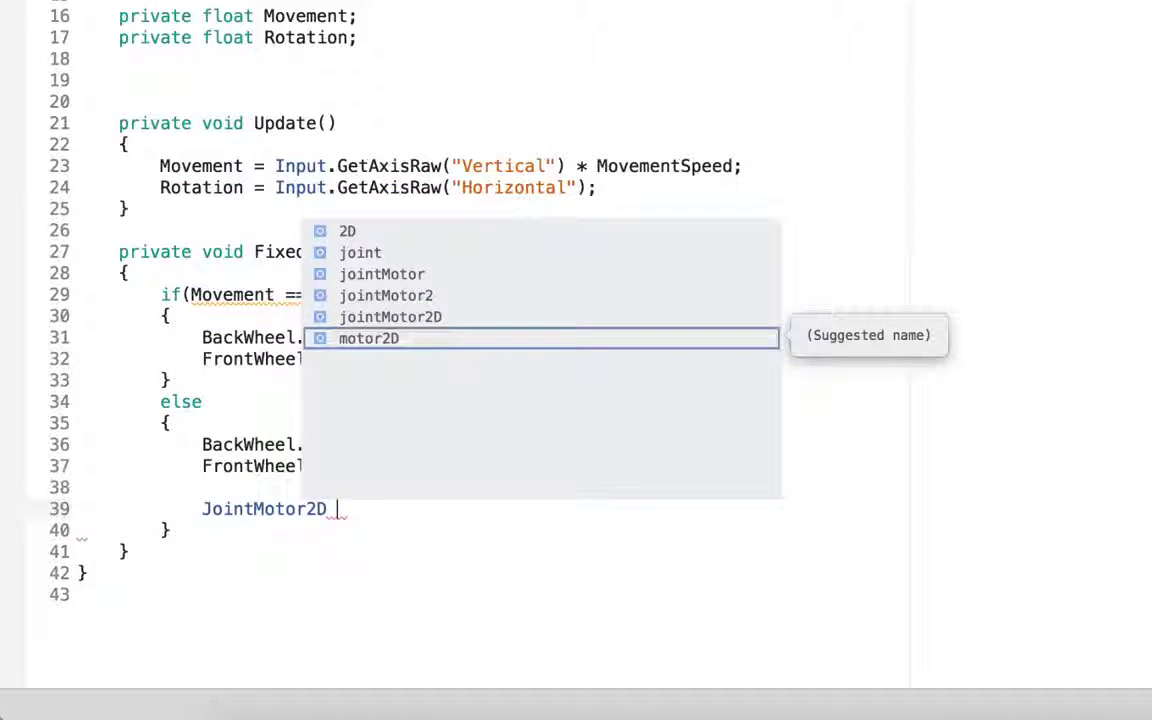
pyautogui.press('Return')
pyautogui.write('ew')
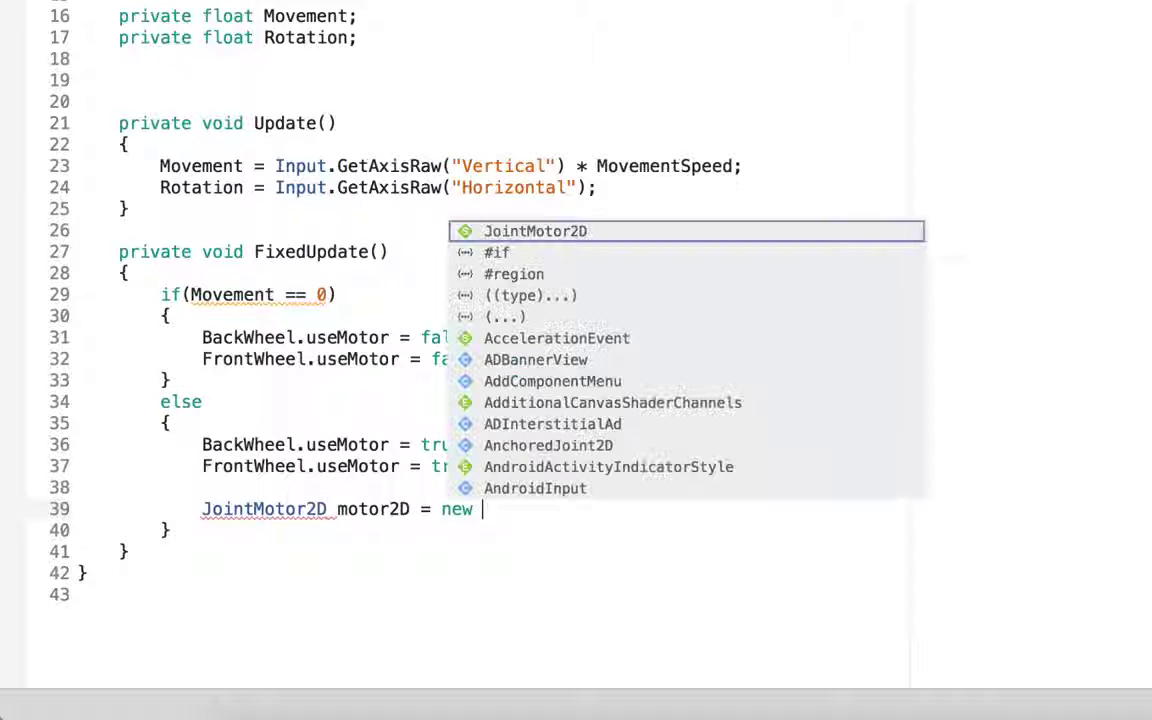
pyautogui.press('Return')
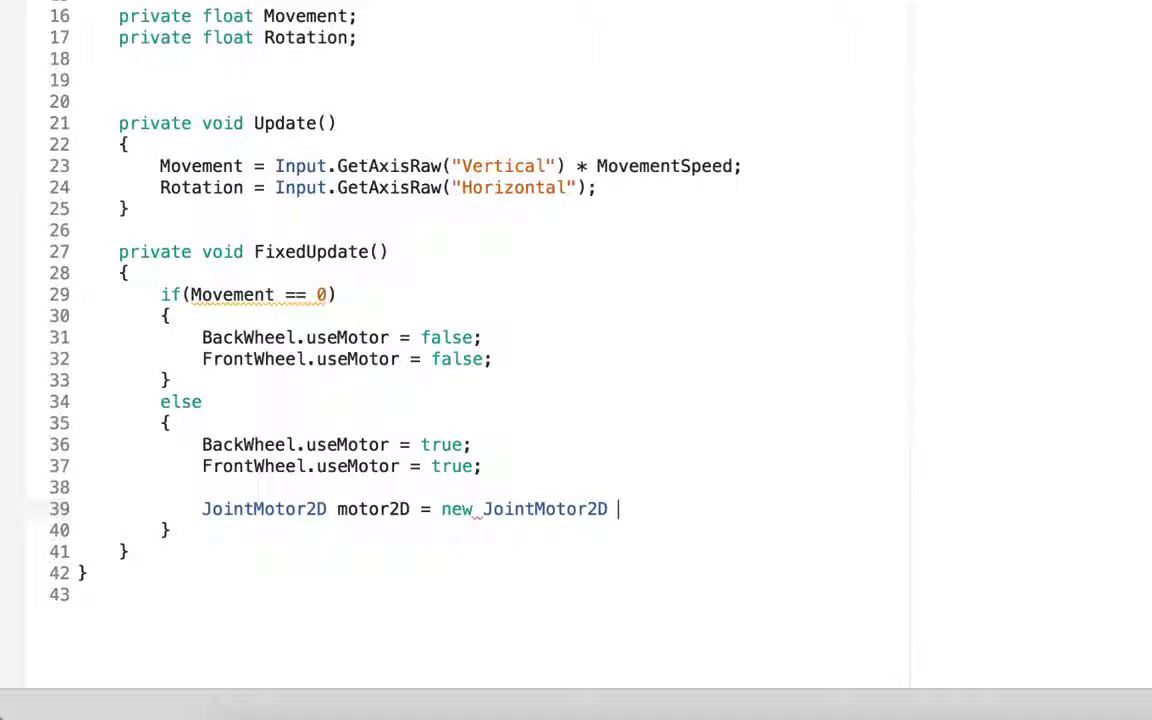
# Fill its initializer with motorSpeed = Movement and maxMotorTorque = 10000.
pyautogui.write('{')
pyautogui.write('mo')
pyautogui.press('Return')
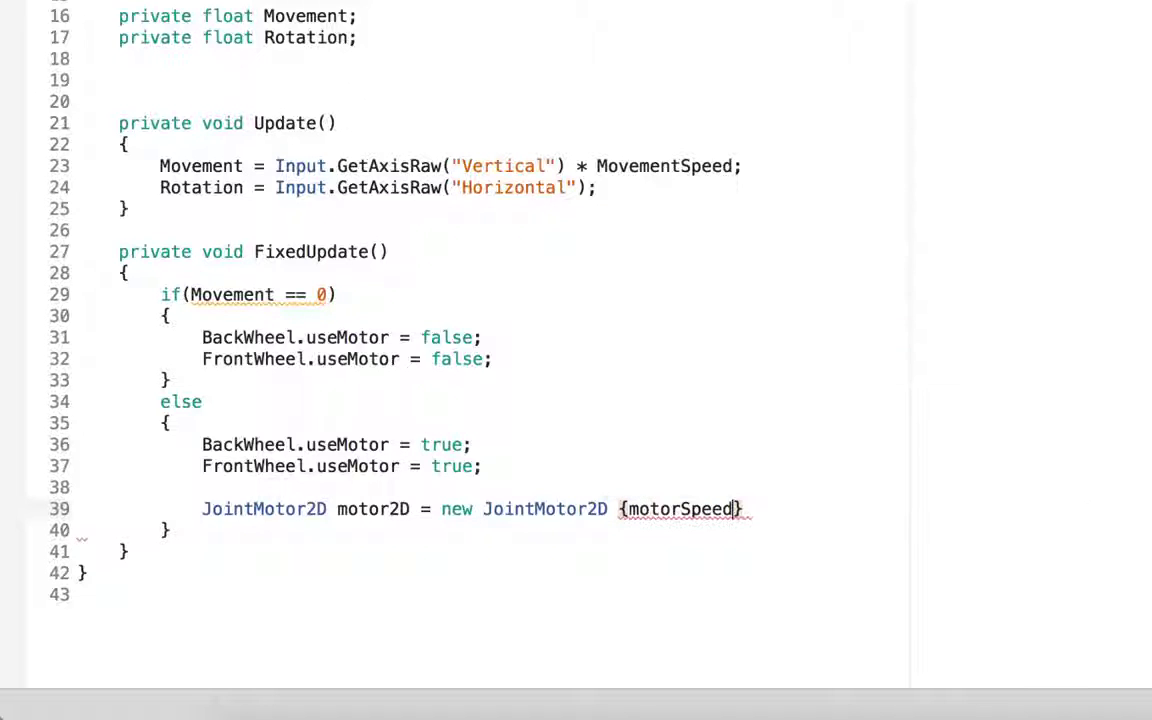
pyautogui.write('= mov')
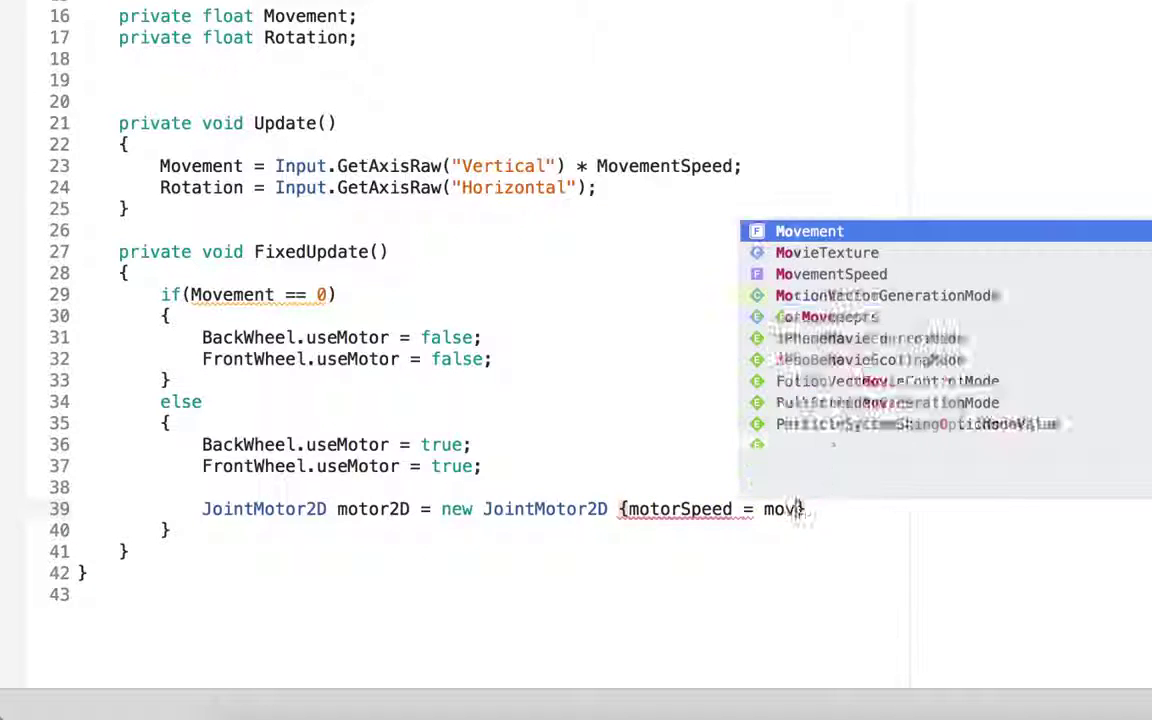
pyautogui.write('e')
pyautogui.press('Return')
pyautogui.write(', maxMotorTorque')
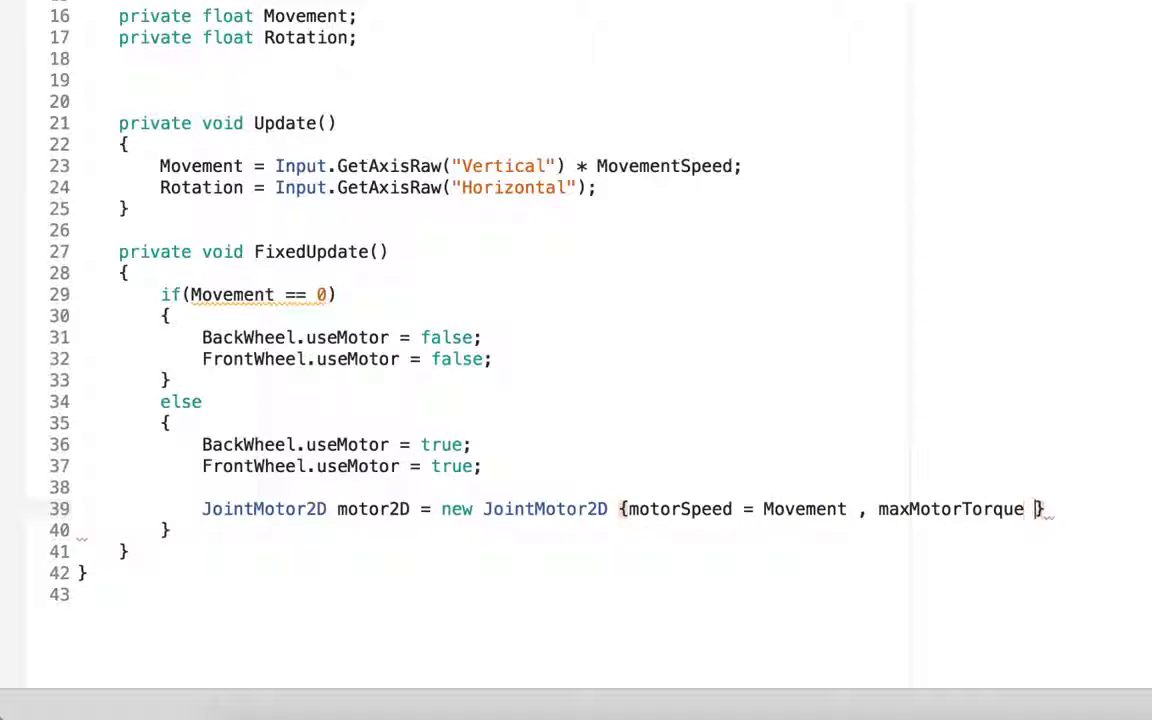
pyautogui.write('10000 }')
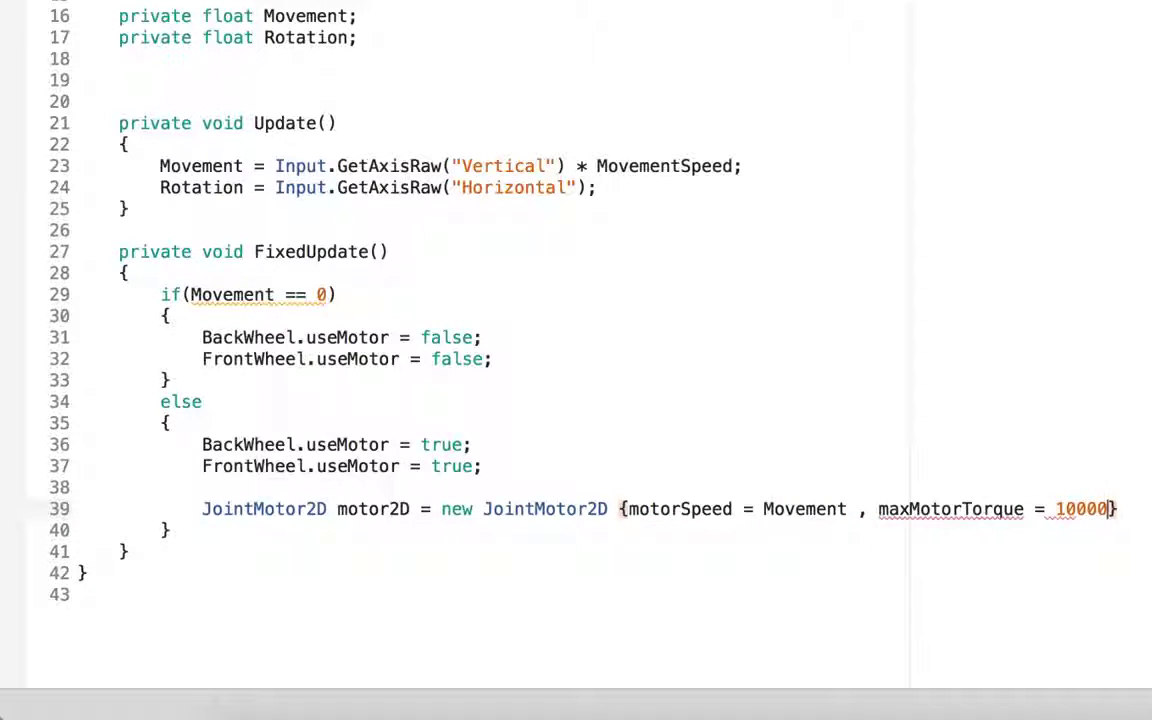
pyautogui.write(';')
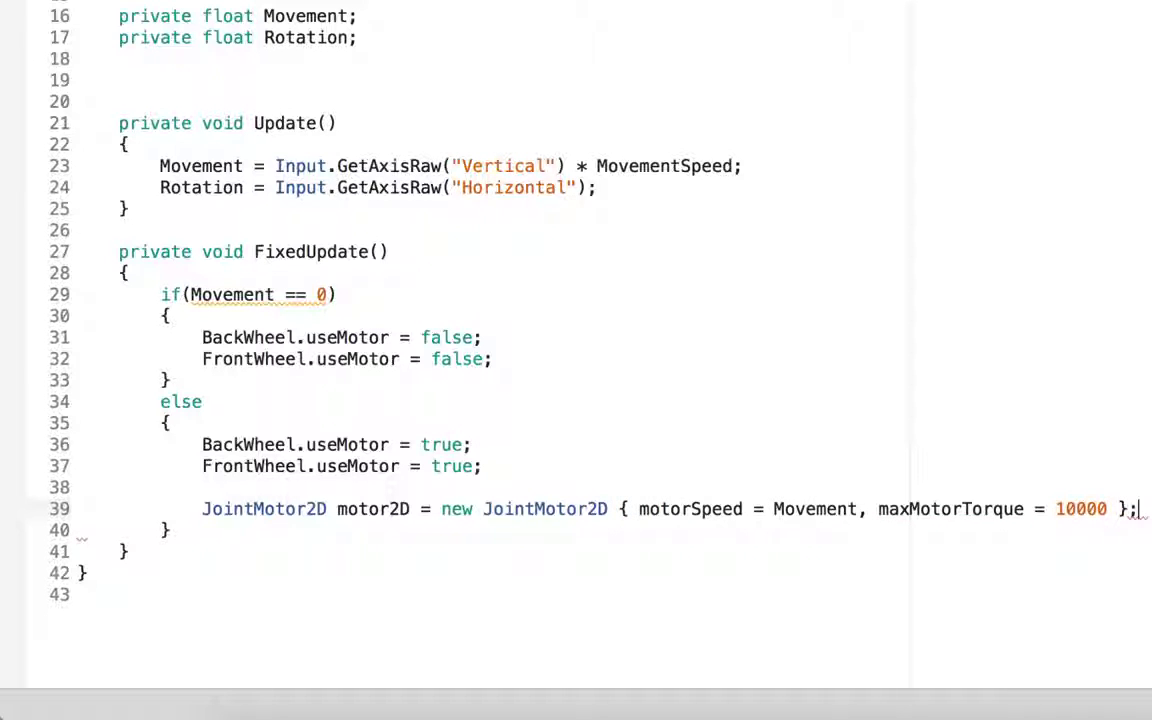
pyautogui.press('Return')
pyautogui.press('BackSpace')
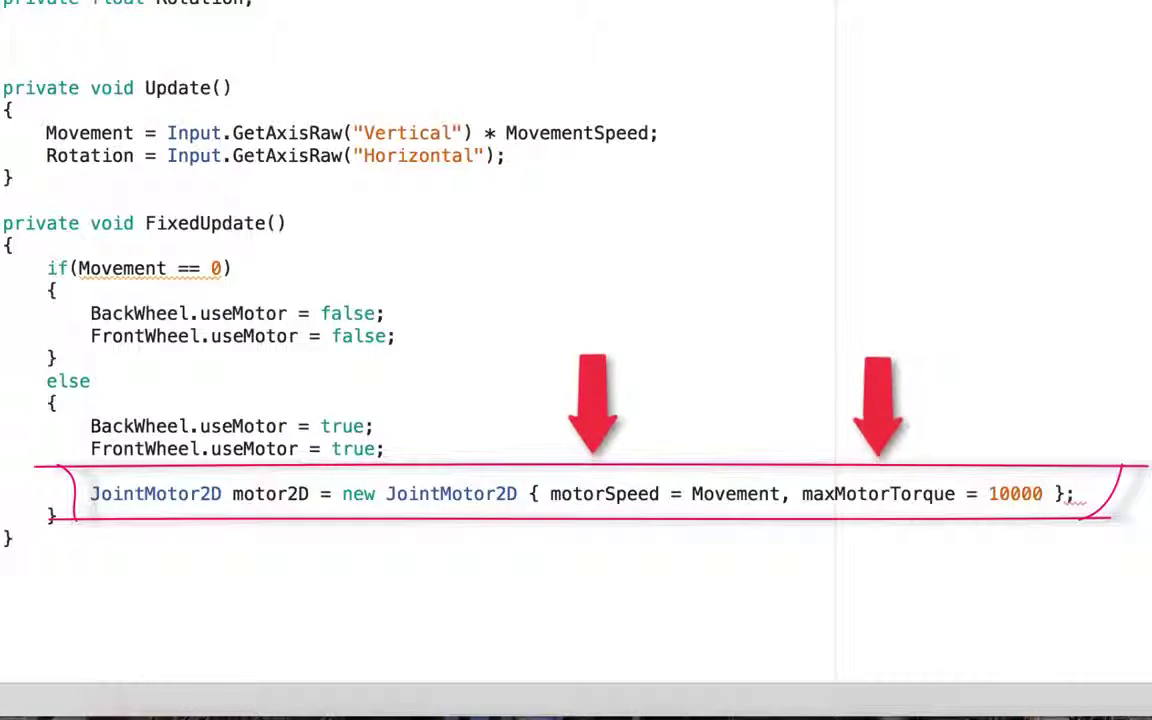
# Assign motor2D to BackWheel.motor.
pyautogui.write('BackWheel.use')
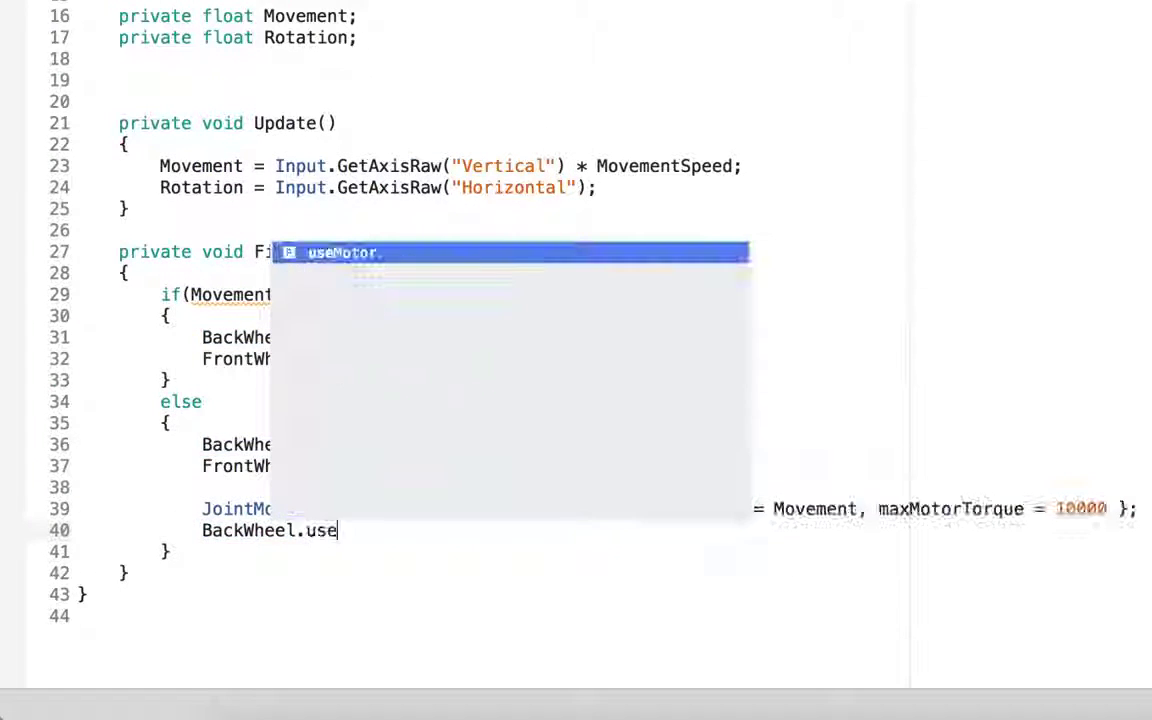
pyautogui.press('BackSpace')
pyautogui.press('BackSpace')
pyautogui.press('BackSpace')
pyautogui.write('mo')
pyautogui.press('Return')
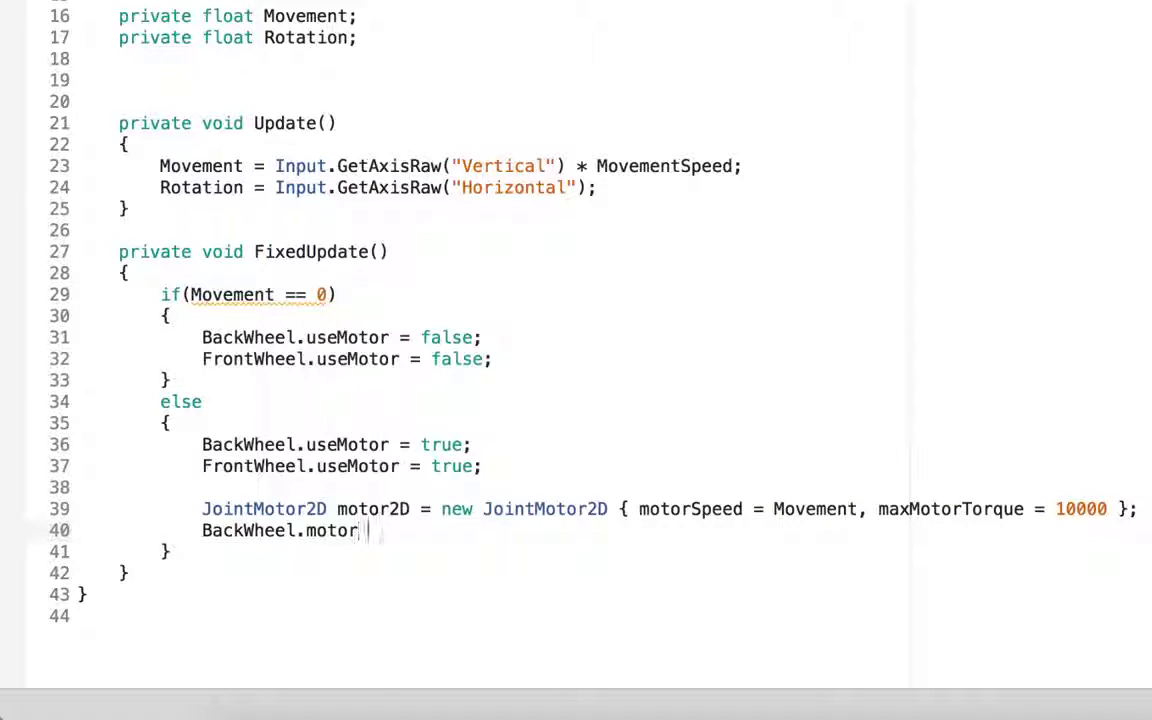
pyautogui.write('= mo')
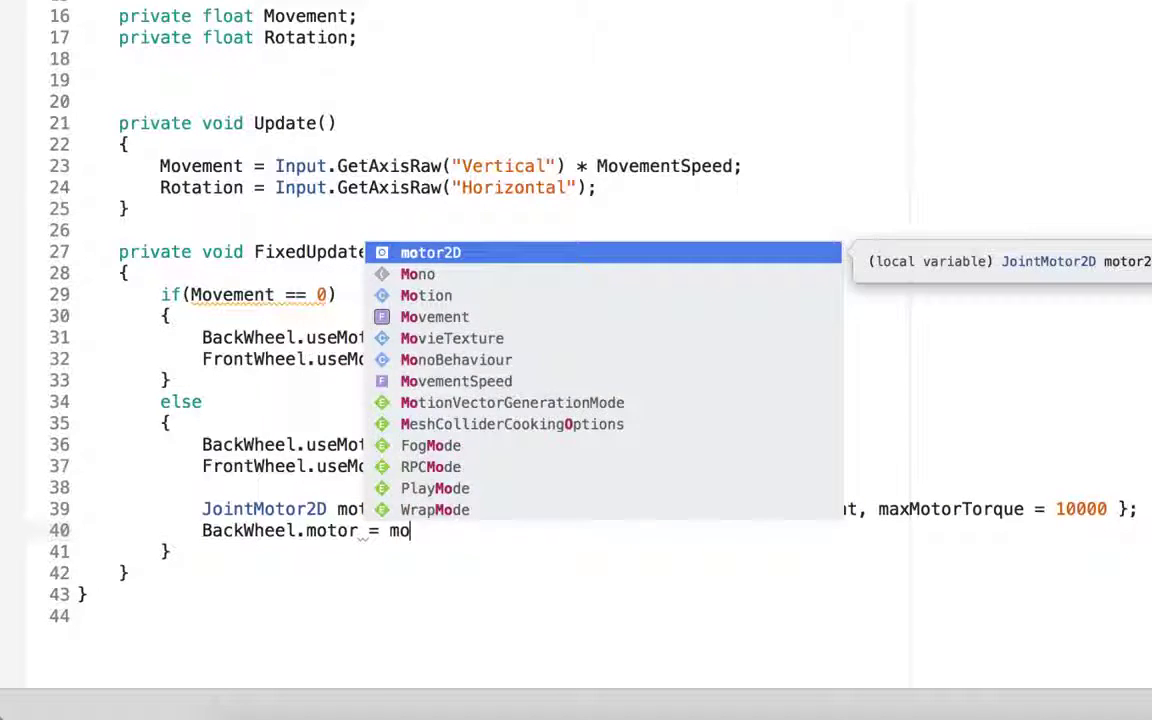
pyautogui.press('Return')
# Assign motor2D to FrontWheel.motor and add a new line after the else block.
pyautogui.press('Return')
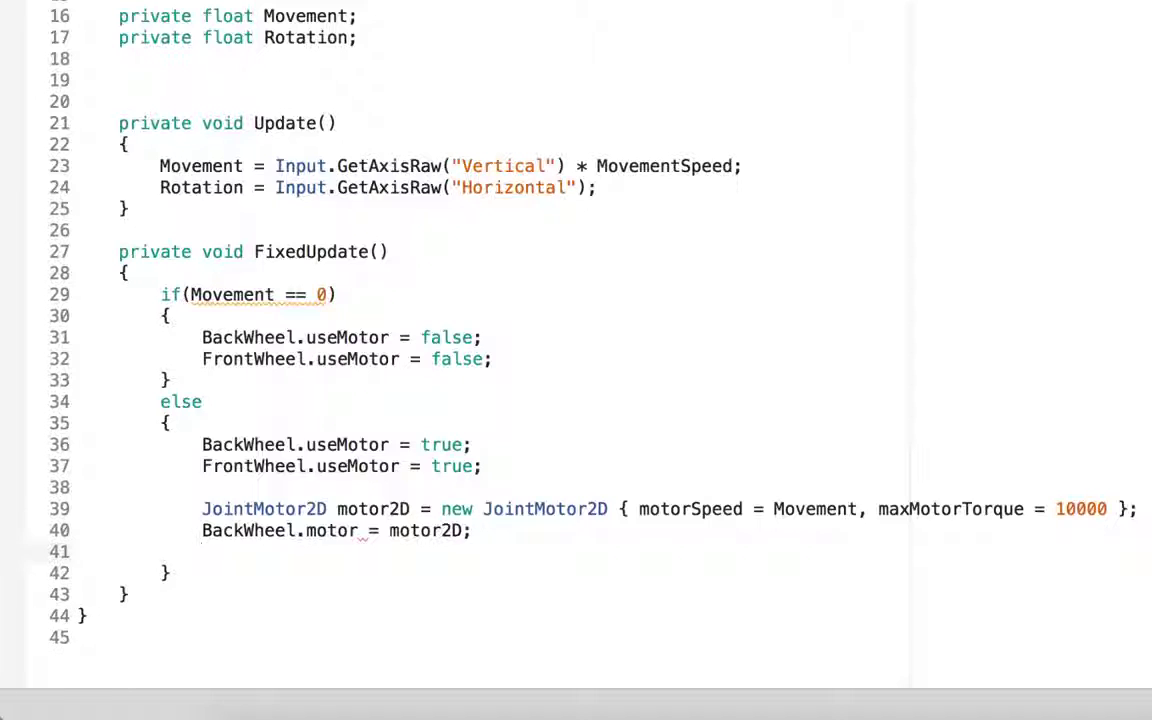
pyautogui.write('front')
pyautogui.press('Return')
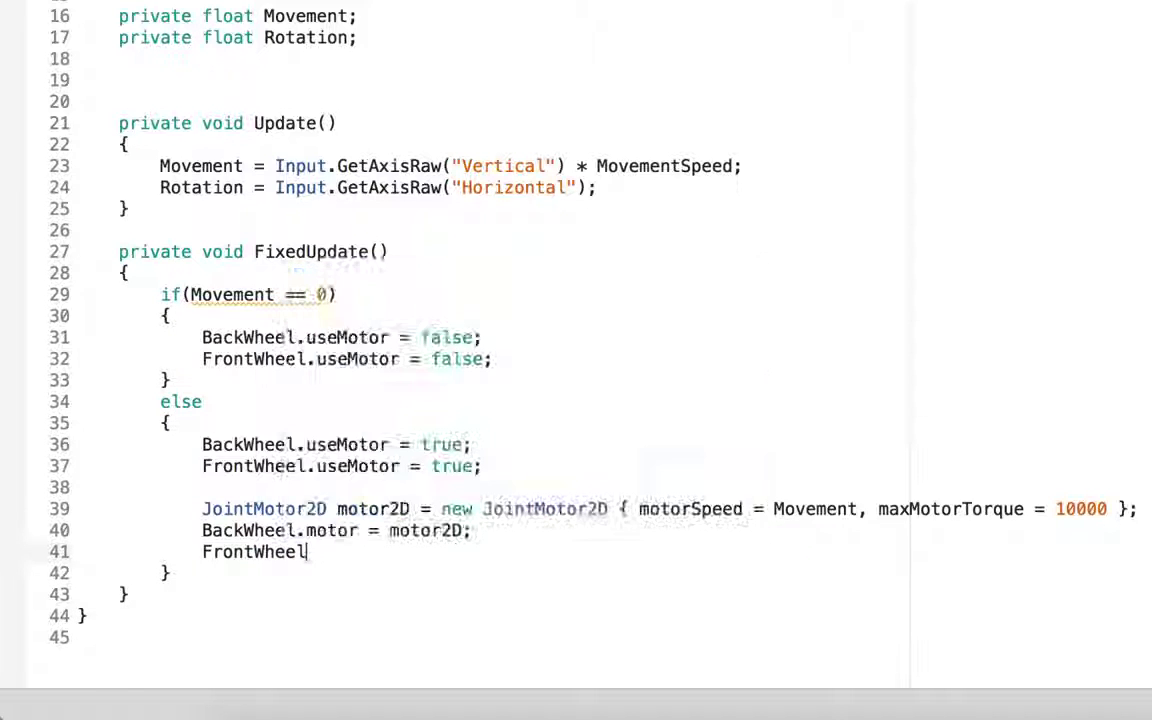
pyautogui.write('.mo')
pyautogui.press('Return')
pyautogui.write('= ')
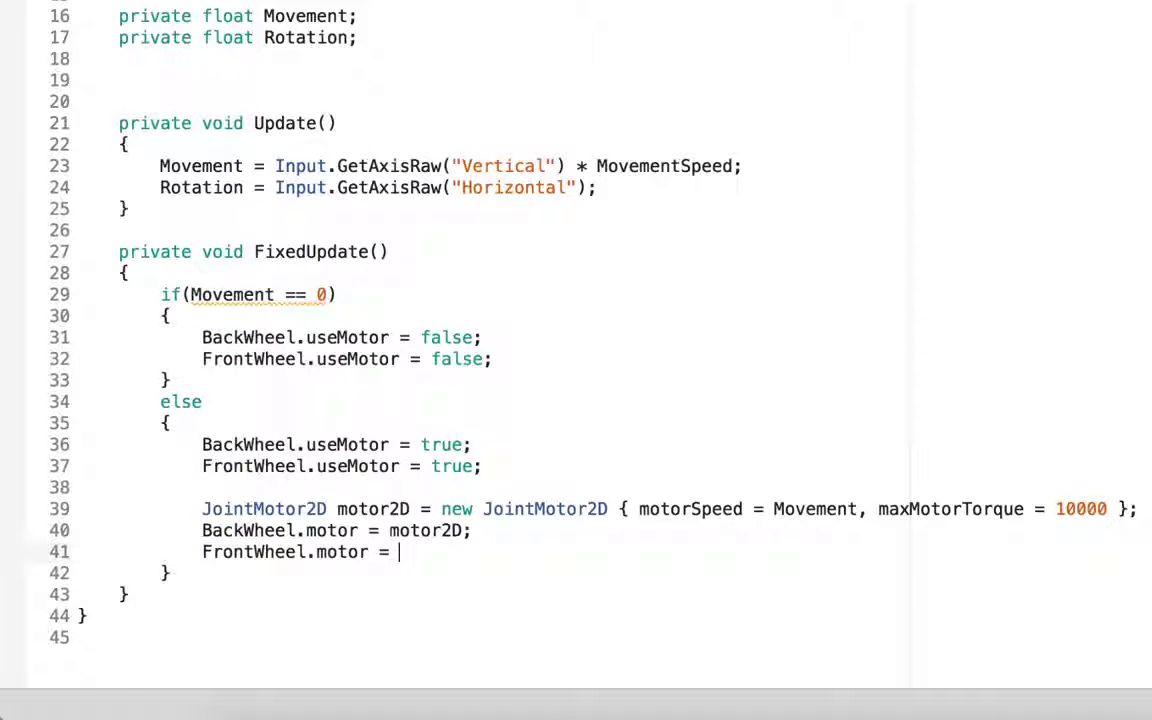
pyautogui.write('mo')
pyautogui.press('Return')
pyautogui.write(';')
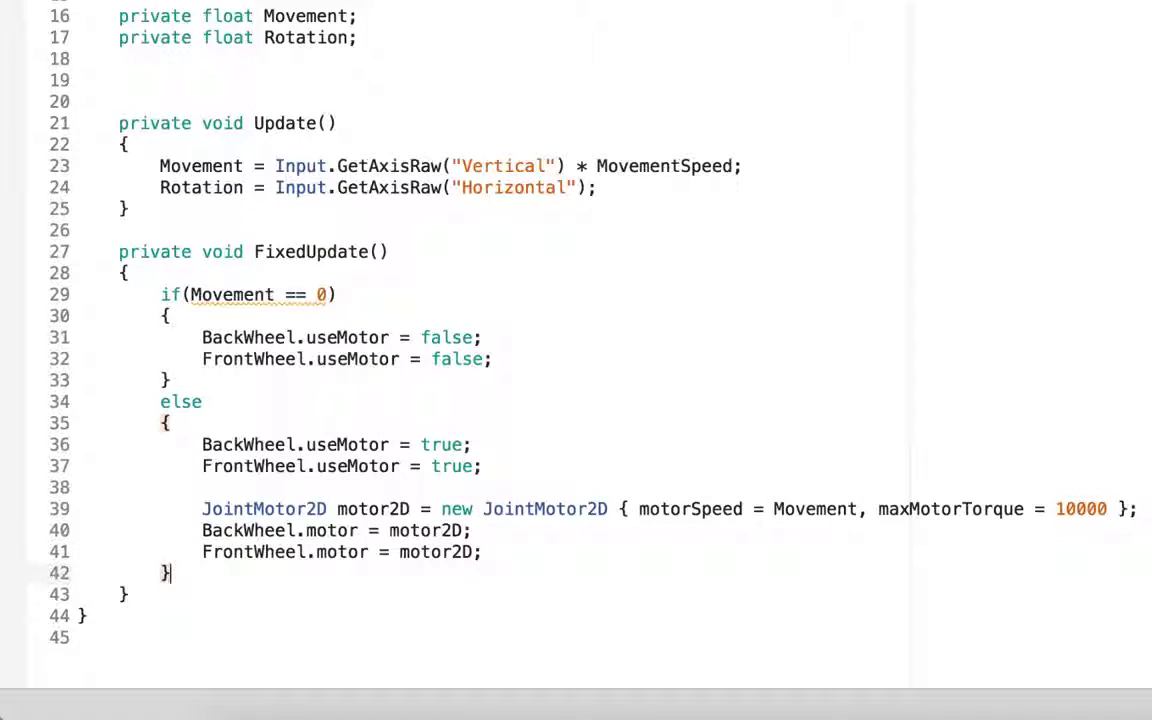
pyautogui.press('Return')
pyautogui.press('Return')
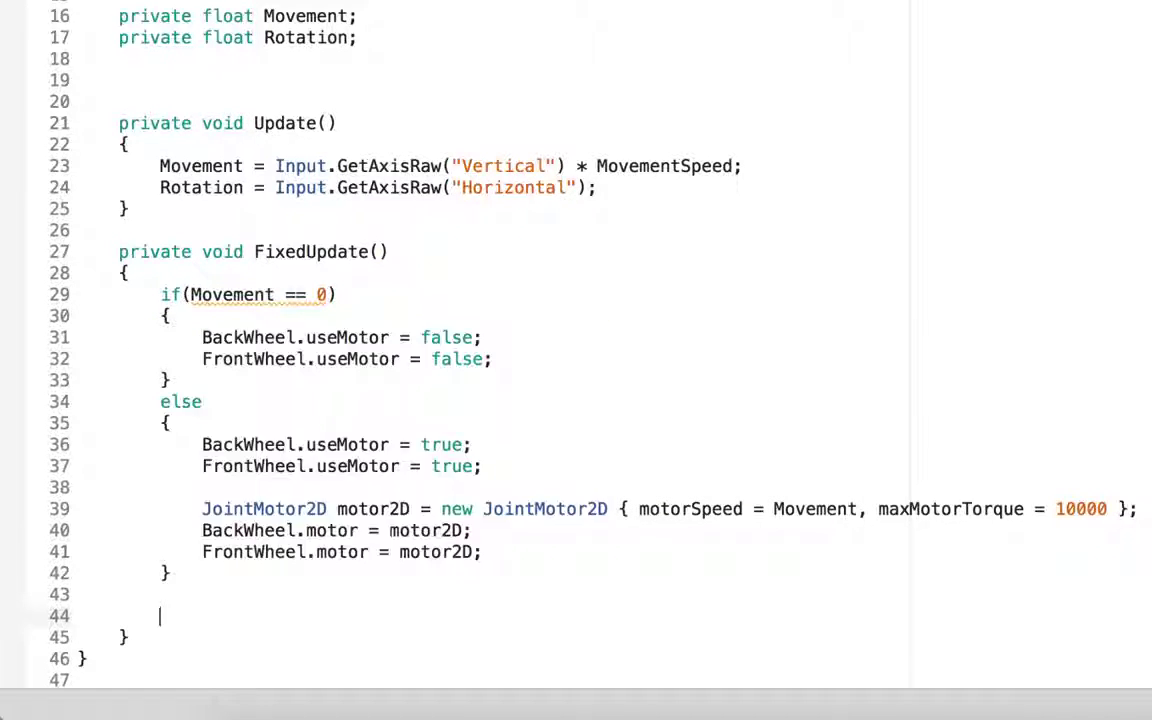
# Start a CarBody.AddTorque call with Rotation as the first factor.
pyautogui.write('car')
pyautogui.press('Return')
pyautogui.write('CarBody.')
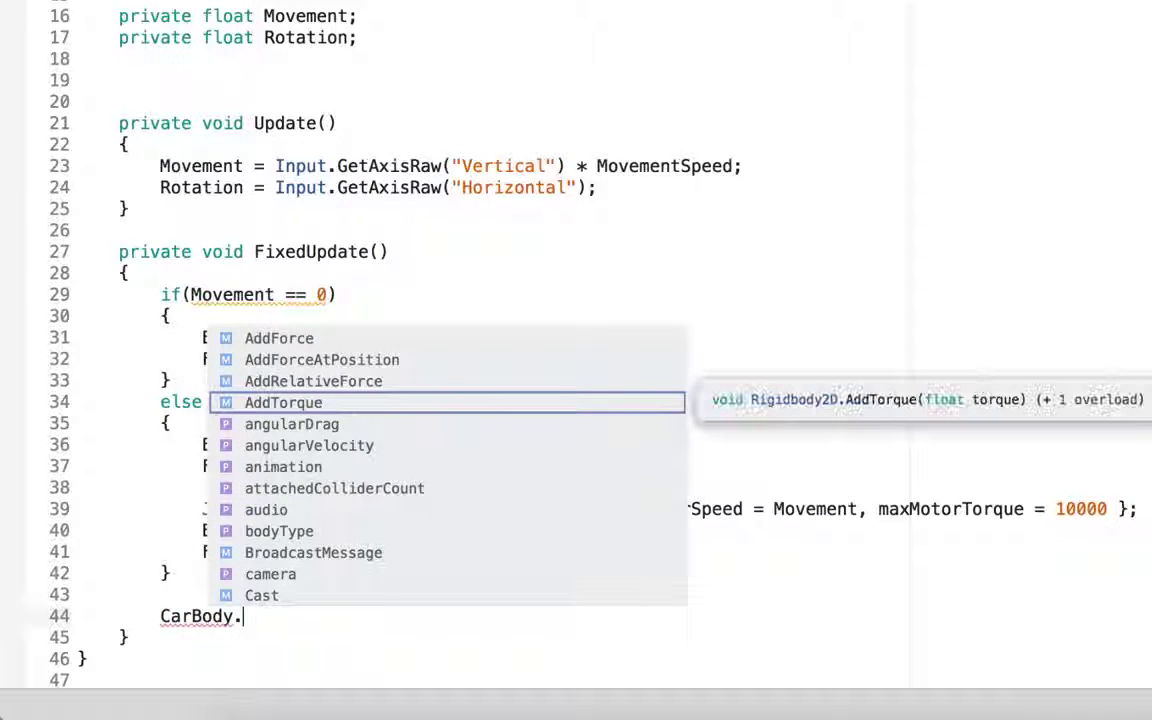
pyautogui.press('Return')
pyautogui.write('(')
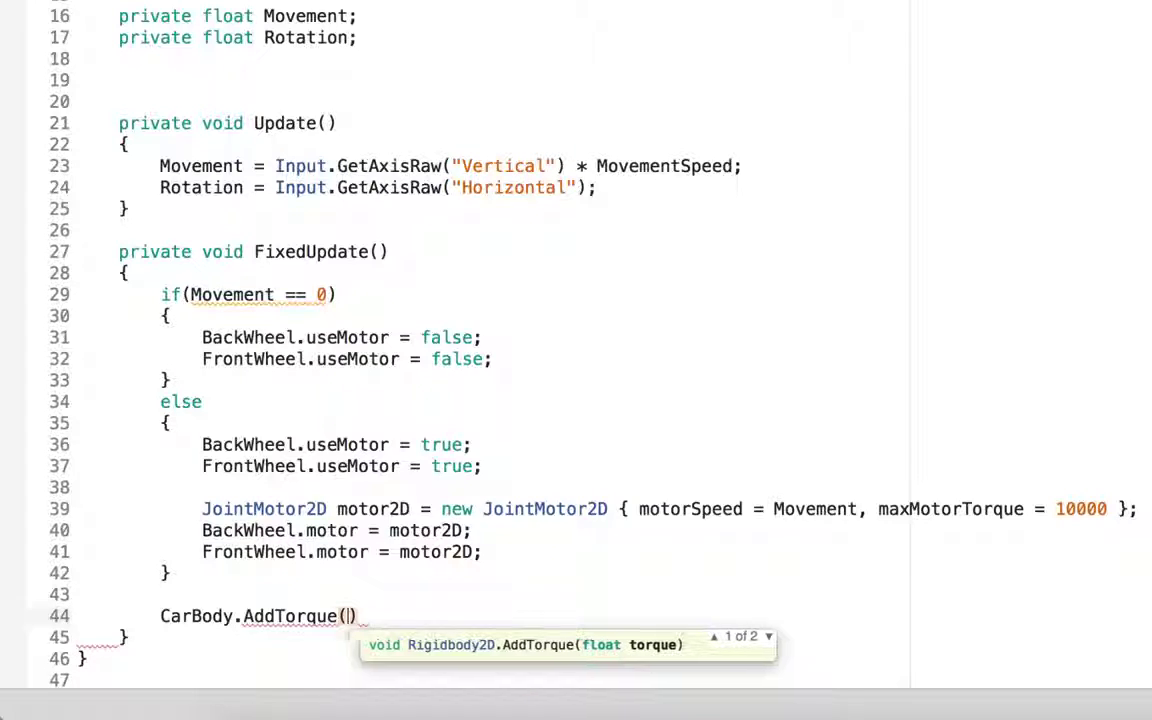
pyautogui.write('rota')
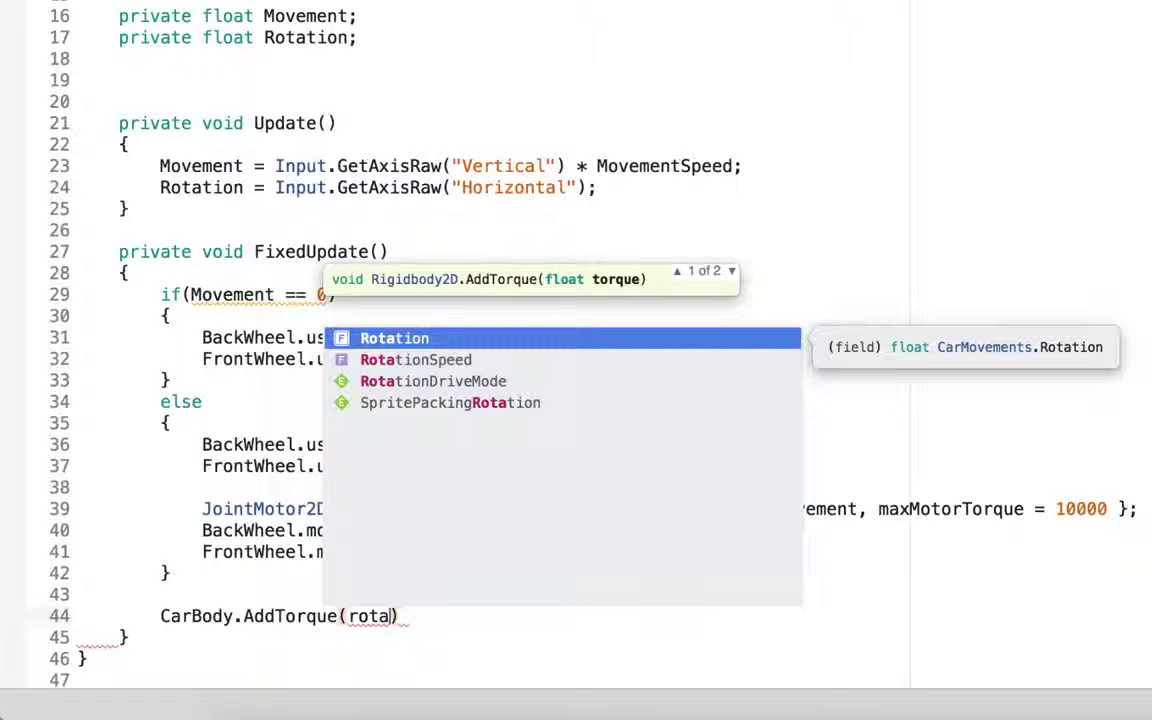
pyautogui.press('Return')
# Multiply by RotationSpeed and Time.deltaTime and close the AddTorque call.
pyautogui.write('* ')
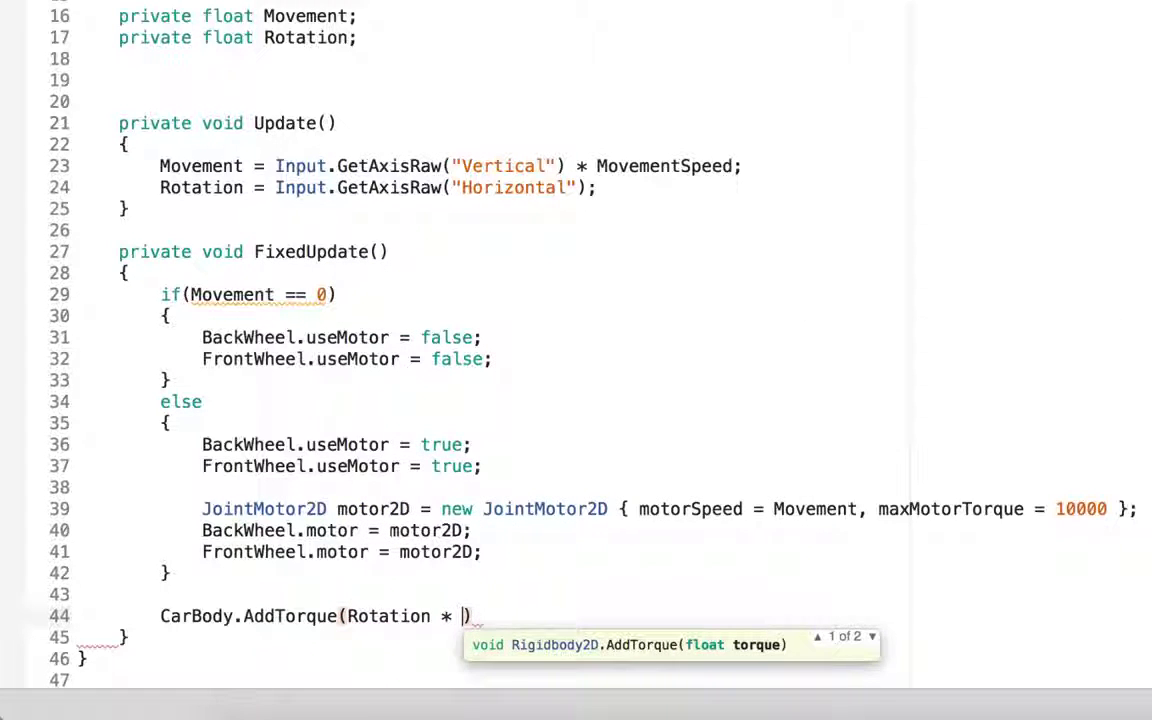
pyautogui.write('roat')
pyautogui.press('BackSpace')
pyautogui.press('BackSpace')
pyautogui.write('t')
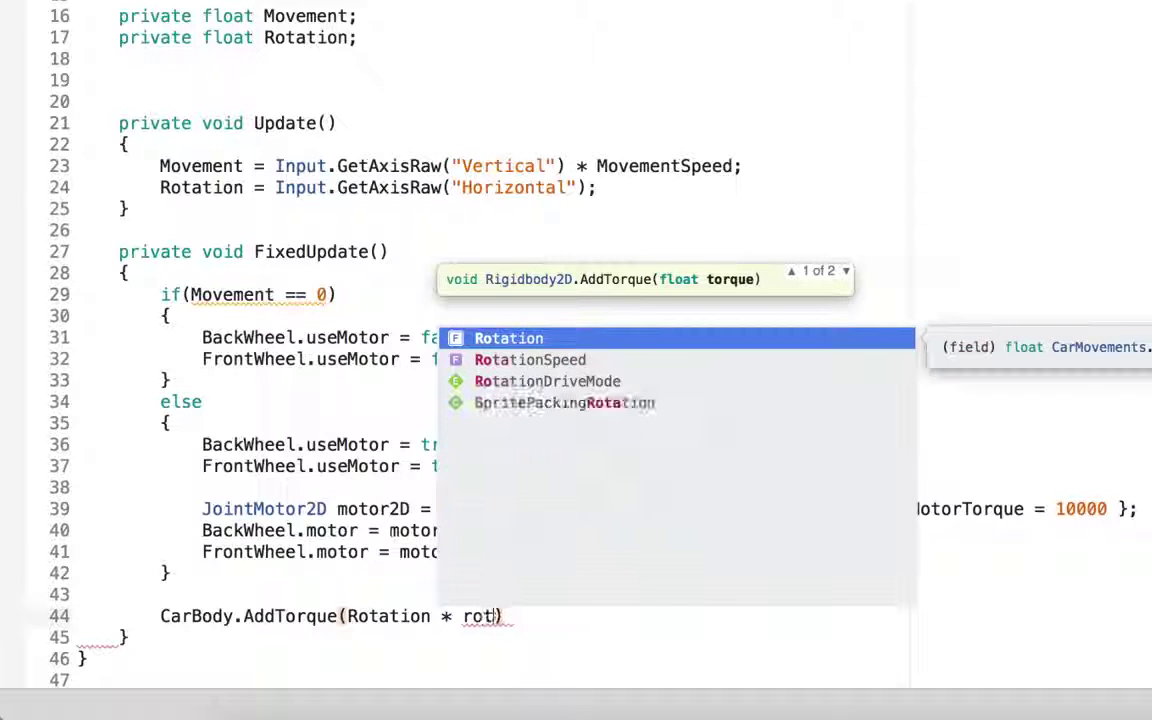
pyautogui.write('a')
pyautogui.press('Return')
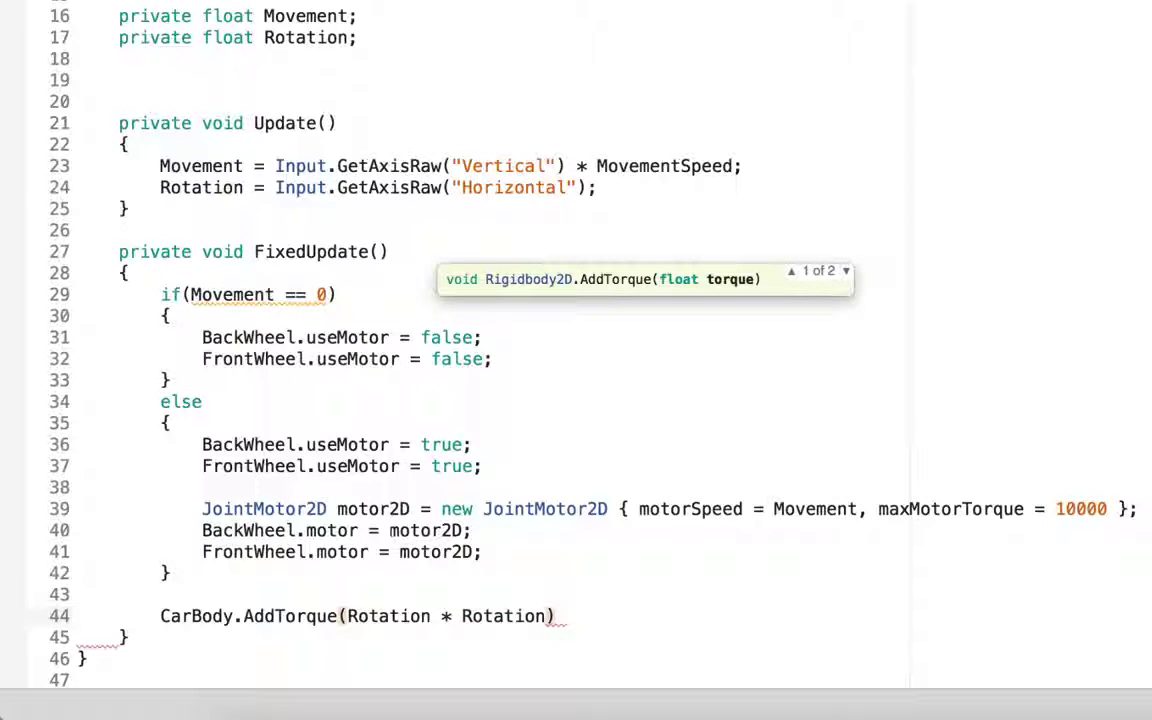
pyautogui.hotkey('ctrl', 'space')
pyautogui.press('Down')
pyautogui.press('Return')
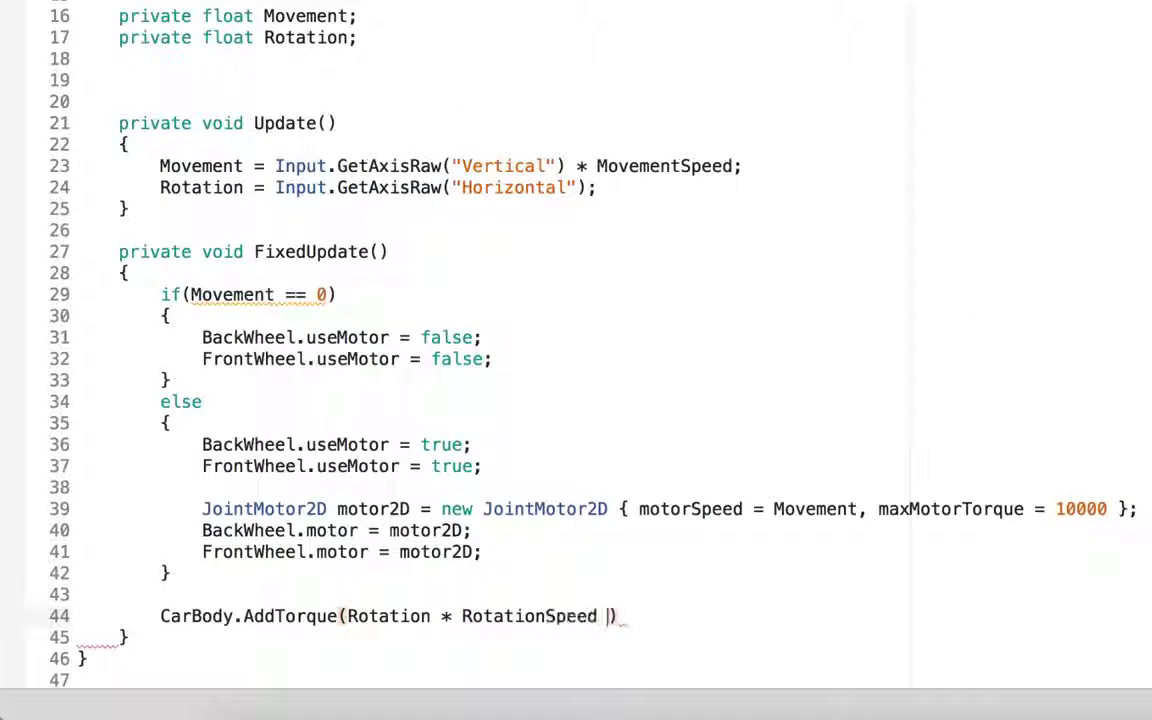
pyautogui.write('* time')
pyautogui.press('Return')
pyautogui.write('.')
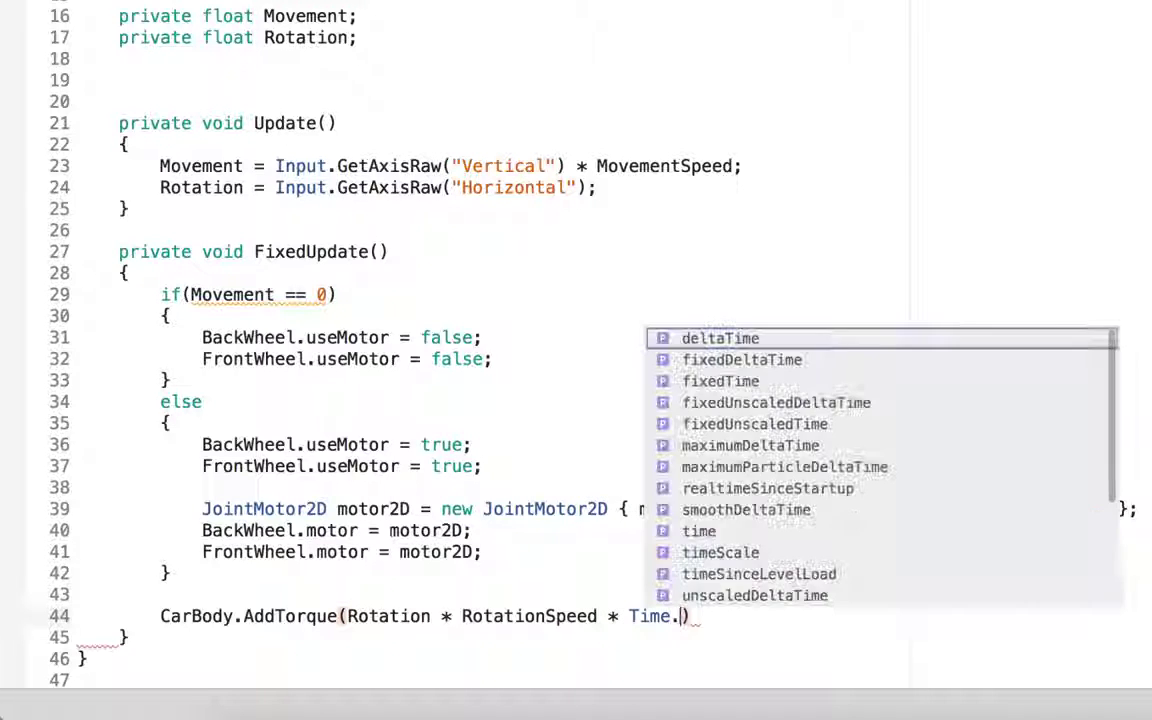
pyautogui.write('de')
pyautogui.press('Return')
pyautogui.write(')')
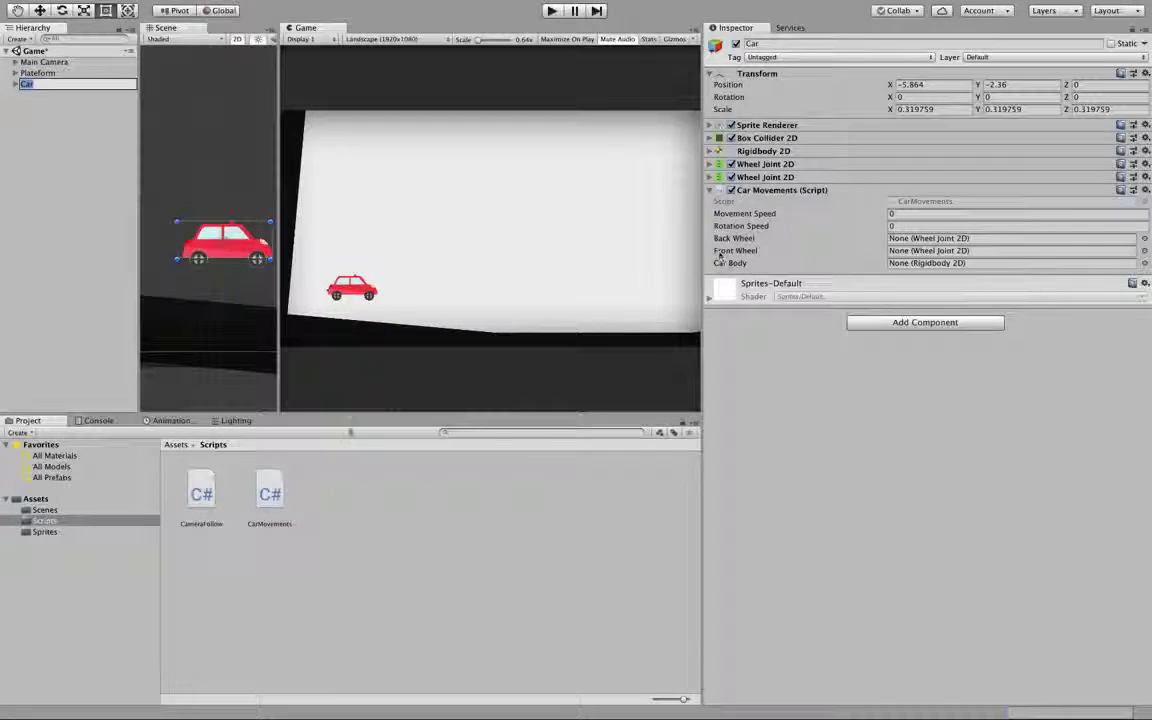
# On Car, assign the wheel joints to Front Wheel and Back Wheel, and Rigidbody 2D to Car Body.
pyautogui.click(20, 119)
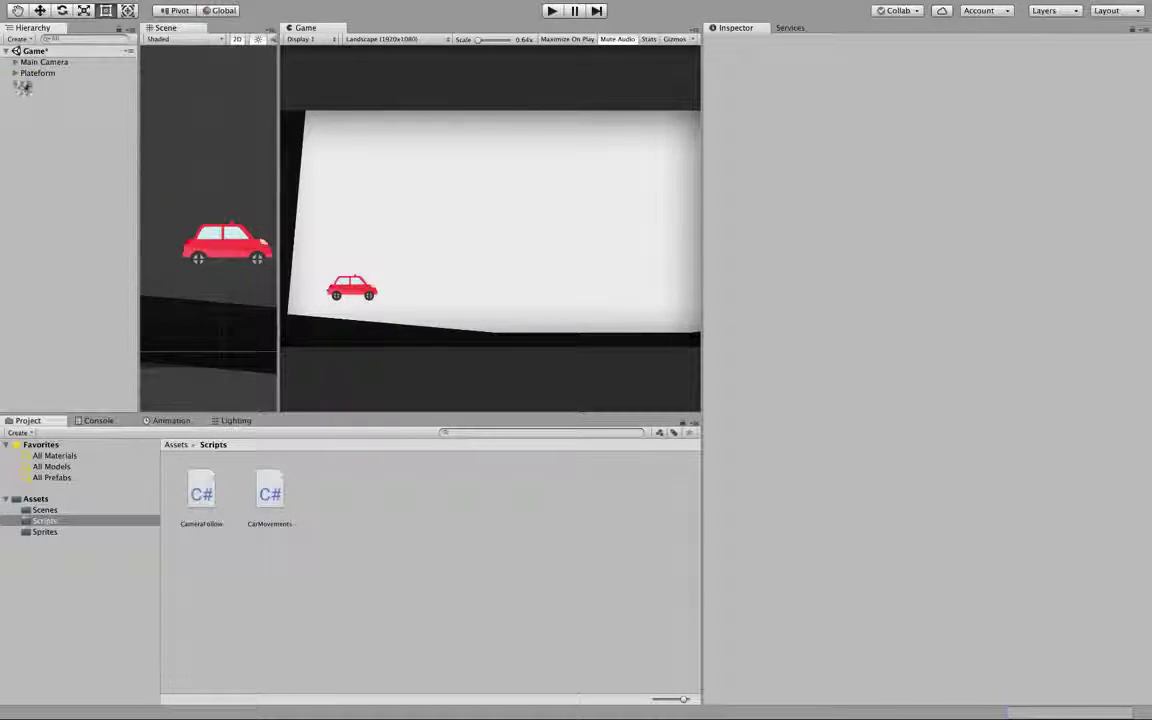
pyautogui.click(23, 85)
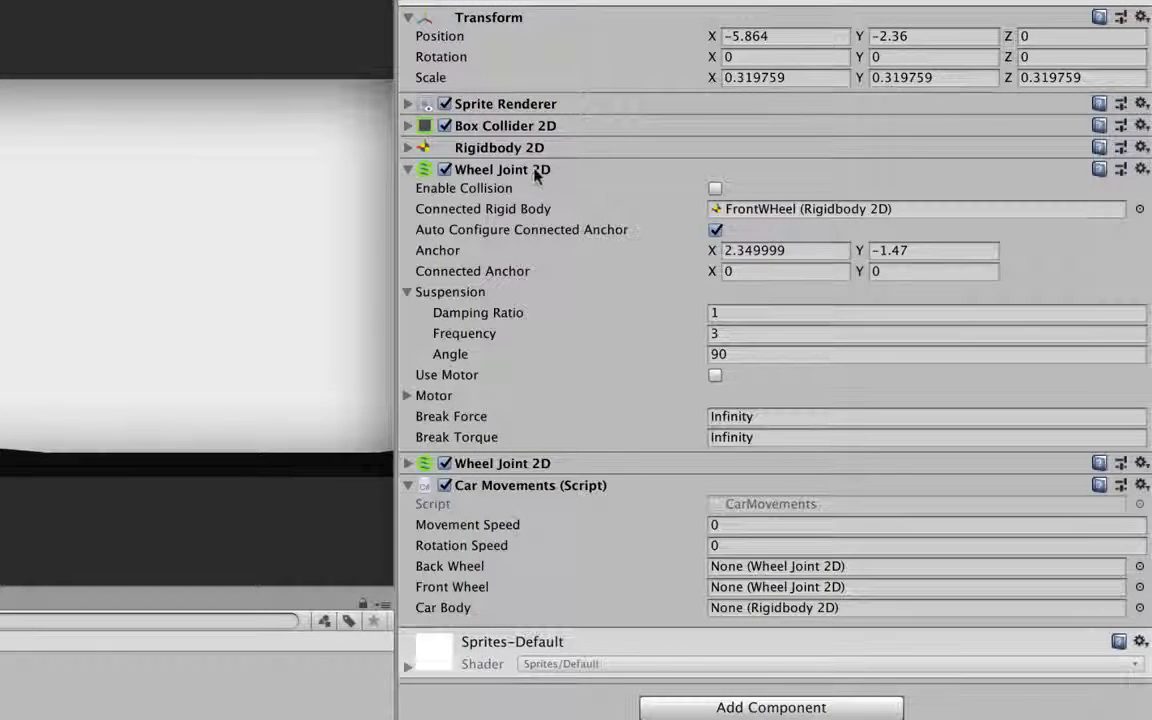
pyautogui.moveTo(536, 174); pyautogui.dragTo(752, 612)
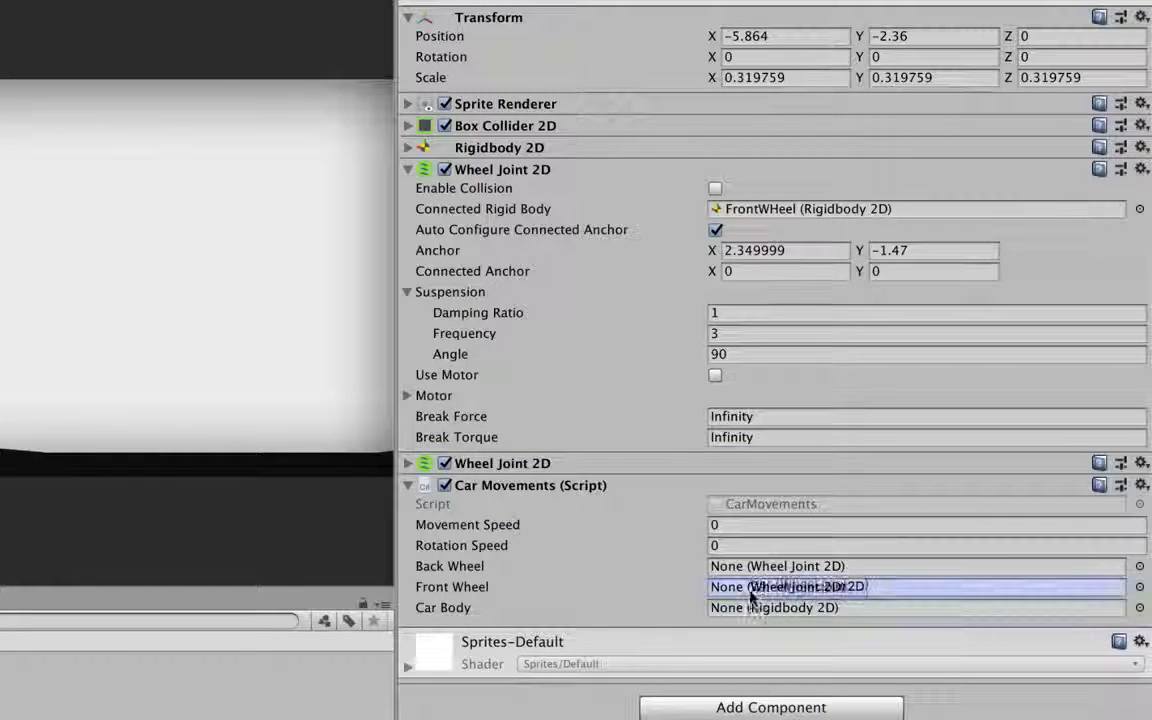
pyautogui.moveTo(750, 606); pyautogui.dragTo(747, 601)
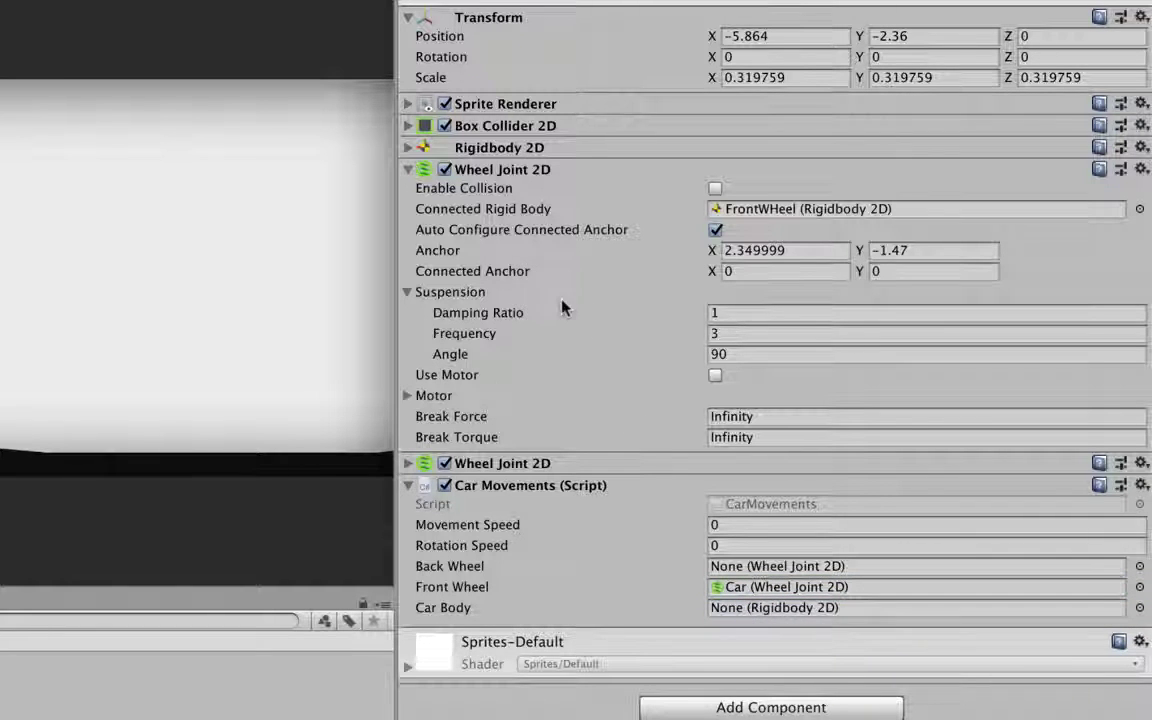
pyautogui.moveTo(468, 462); pyautogui.dragTo(752, 572)
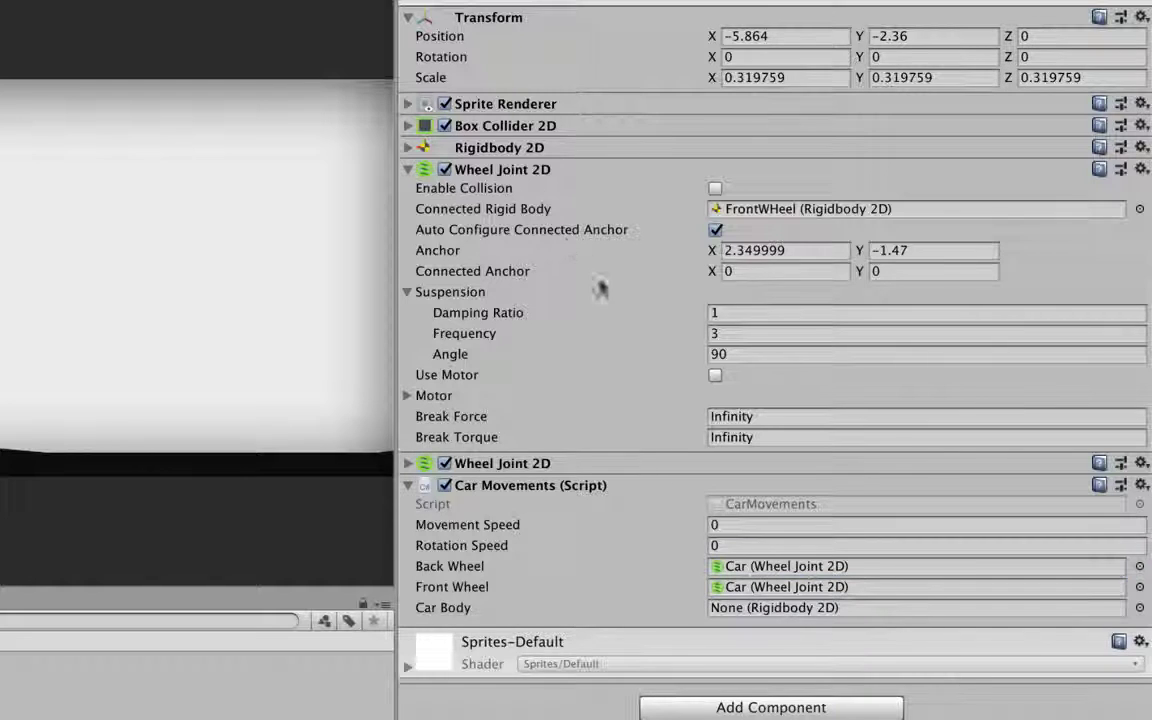
pyautogui.moveTo(494, 150); pyautogui.dragTo(716, 609)
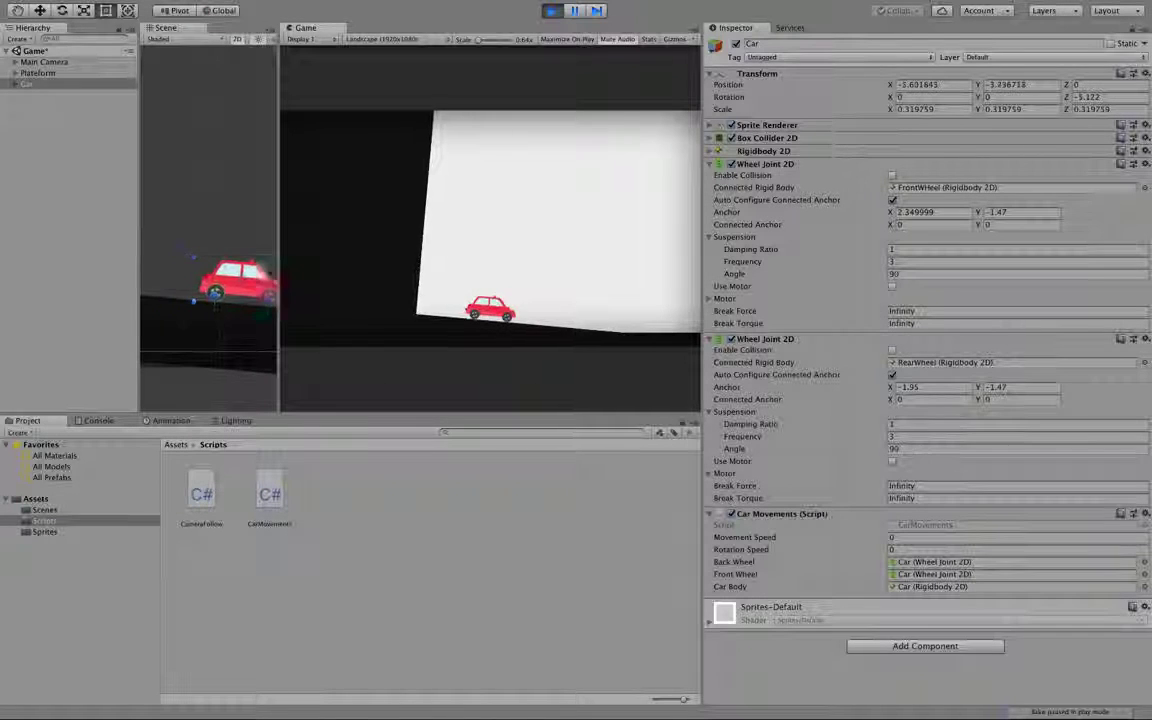
# Set Rotation Speed and Movement Speed to 10 during play, then stop play mode.
pyautogui.click(925, 549)
pyautogui.write('10')
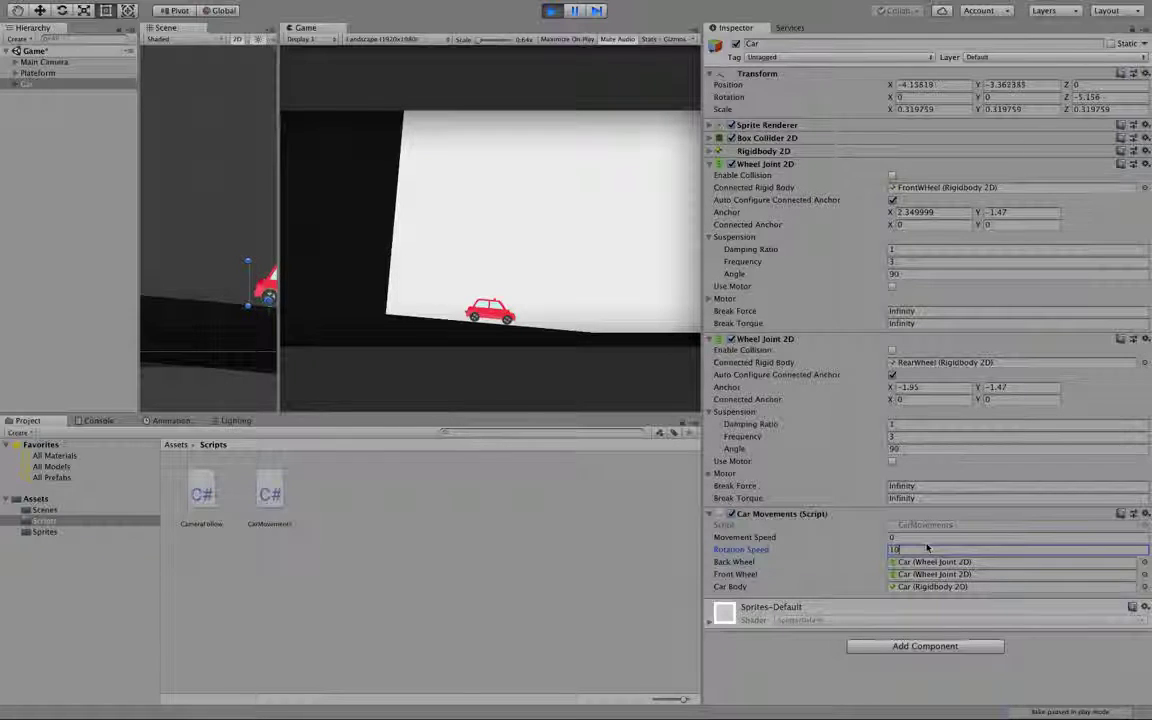
pyautogui.click(925, 537)
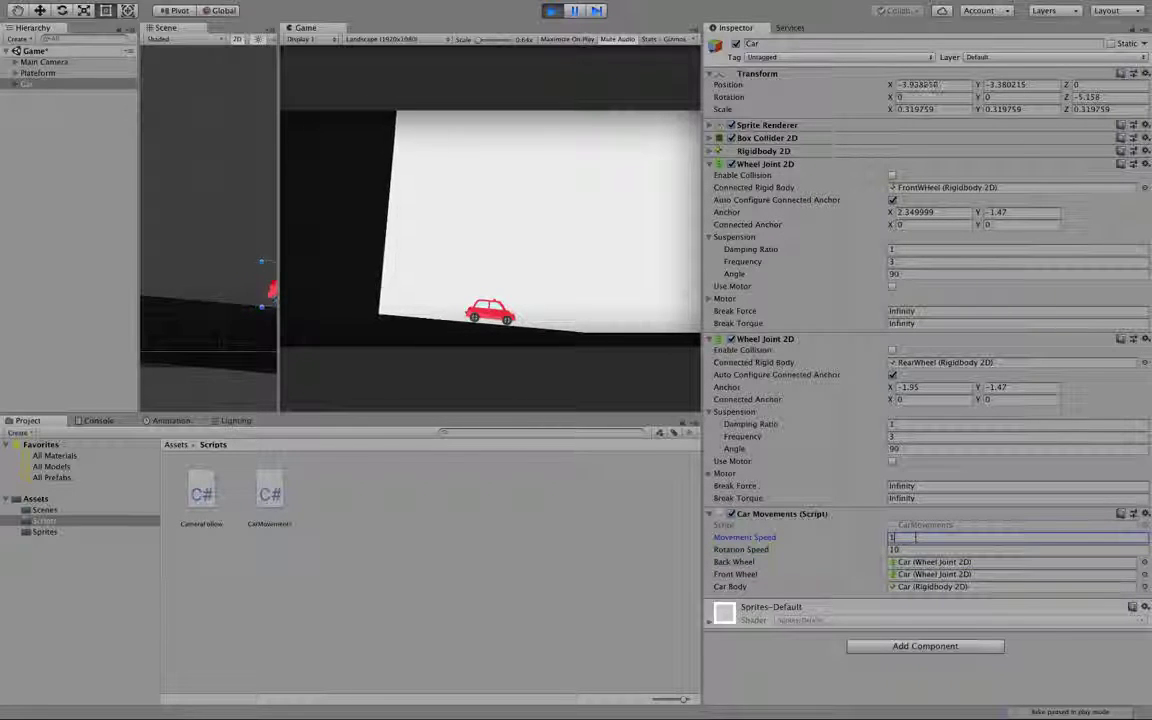
pyautogui.write('10')
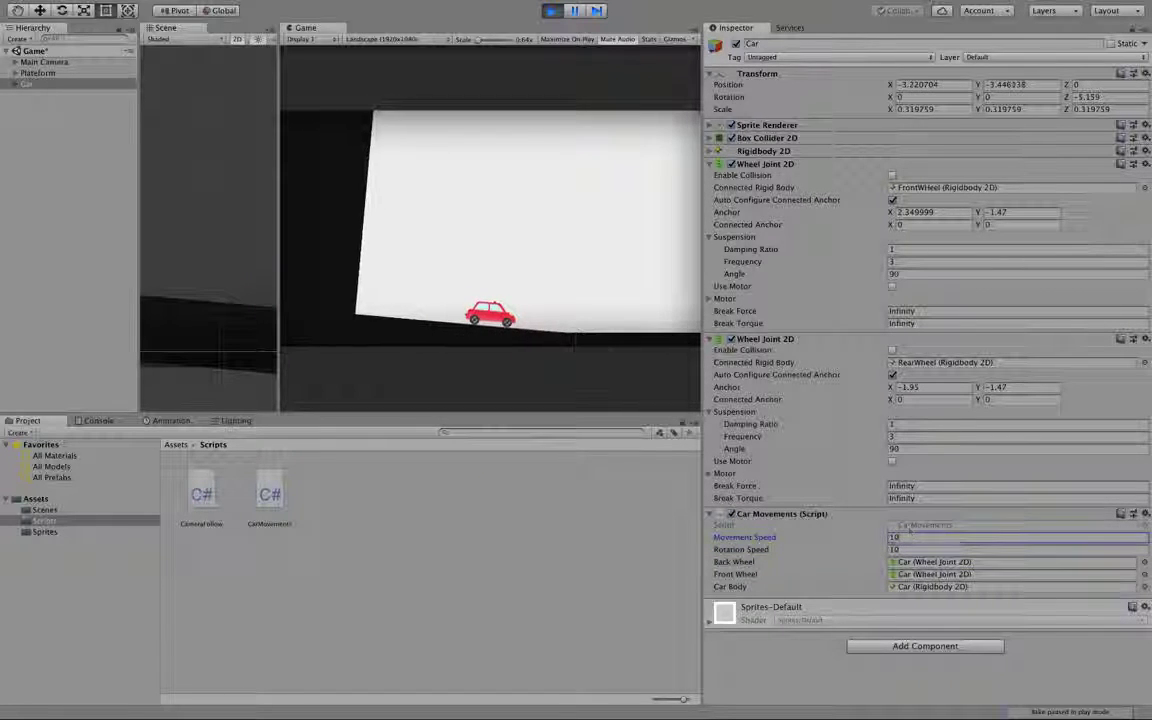
pyautogui.click(572, 338)
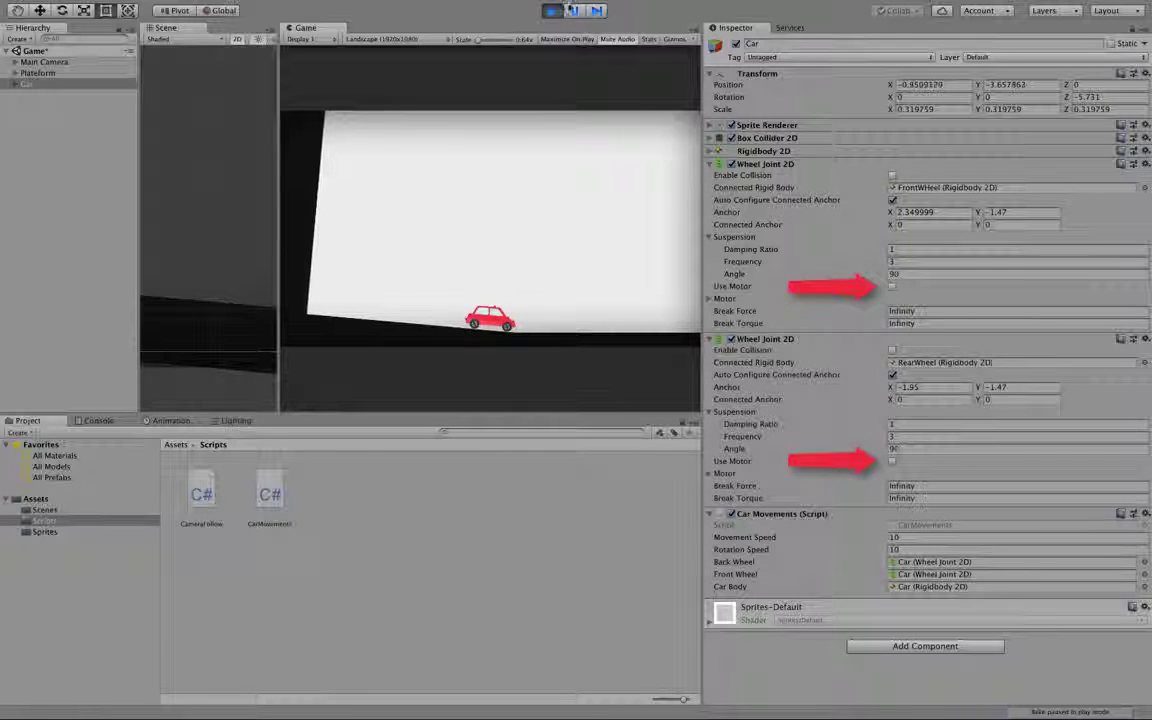
pyautogui.hotkey('ctrl', 'p')
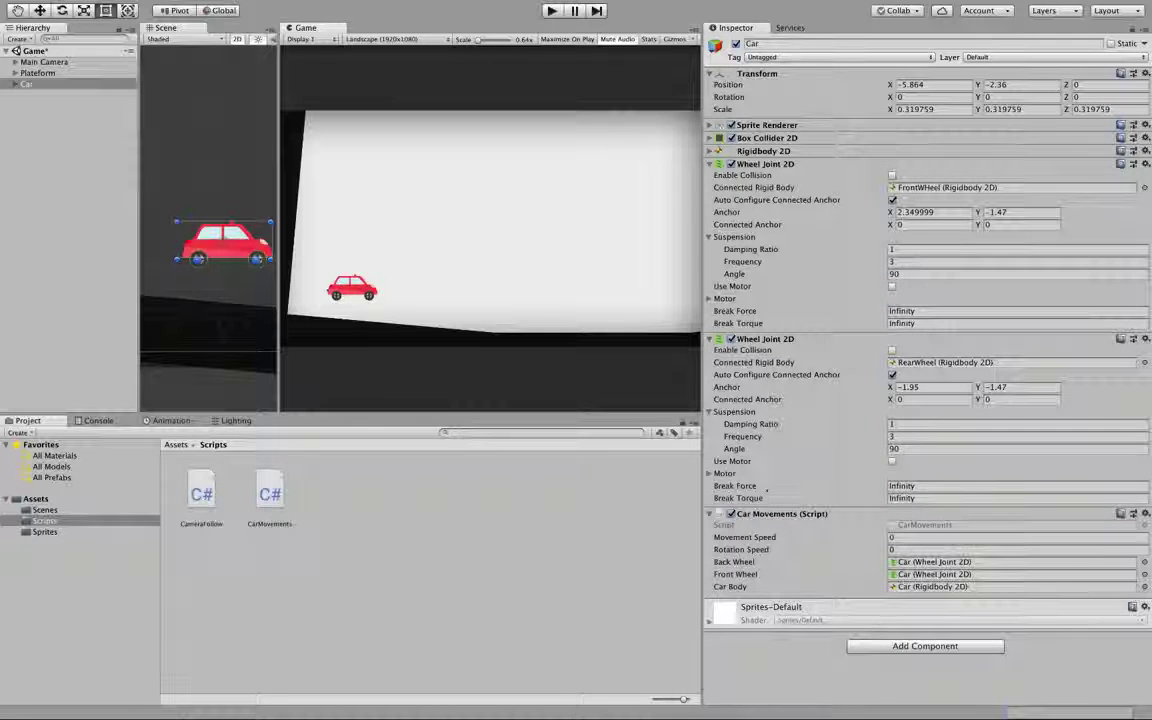
# Disable the Car Movements script and readjust the Scene/Game view split.
pyautogui.click(737, 517)
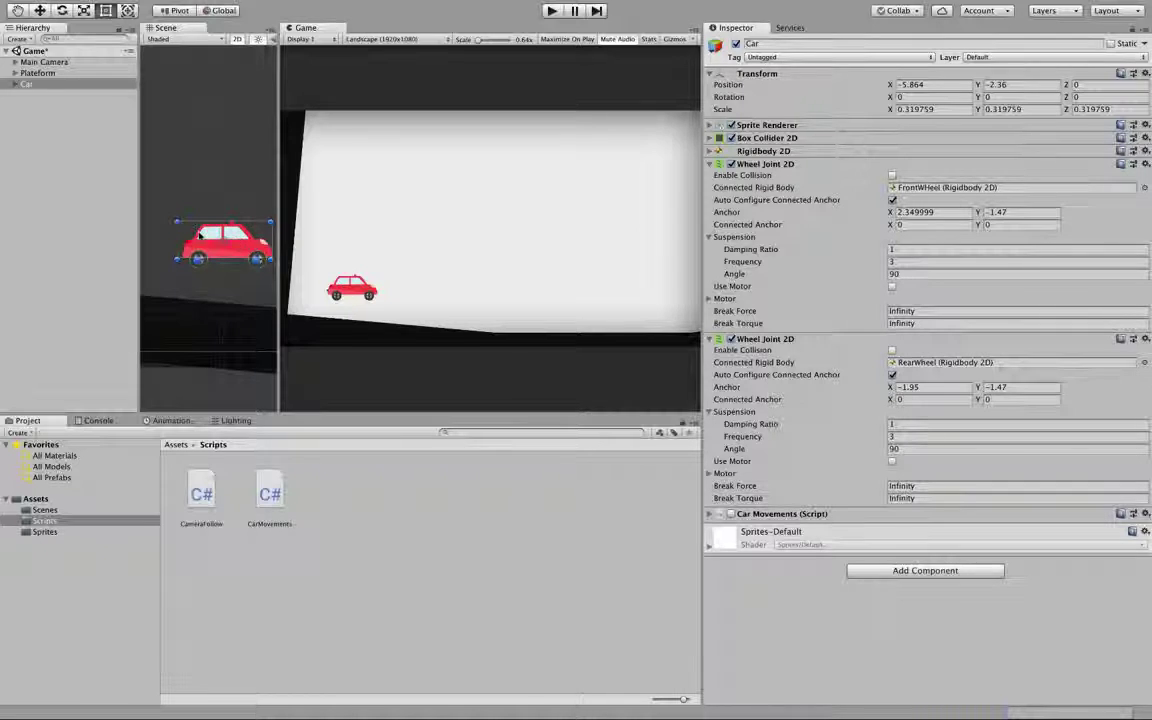
pyautogui.moveTo(278, 245); pyautogui.dragTo(466, 249)
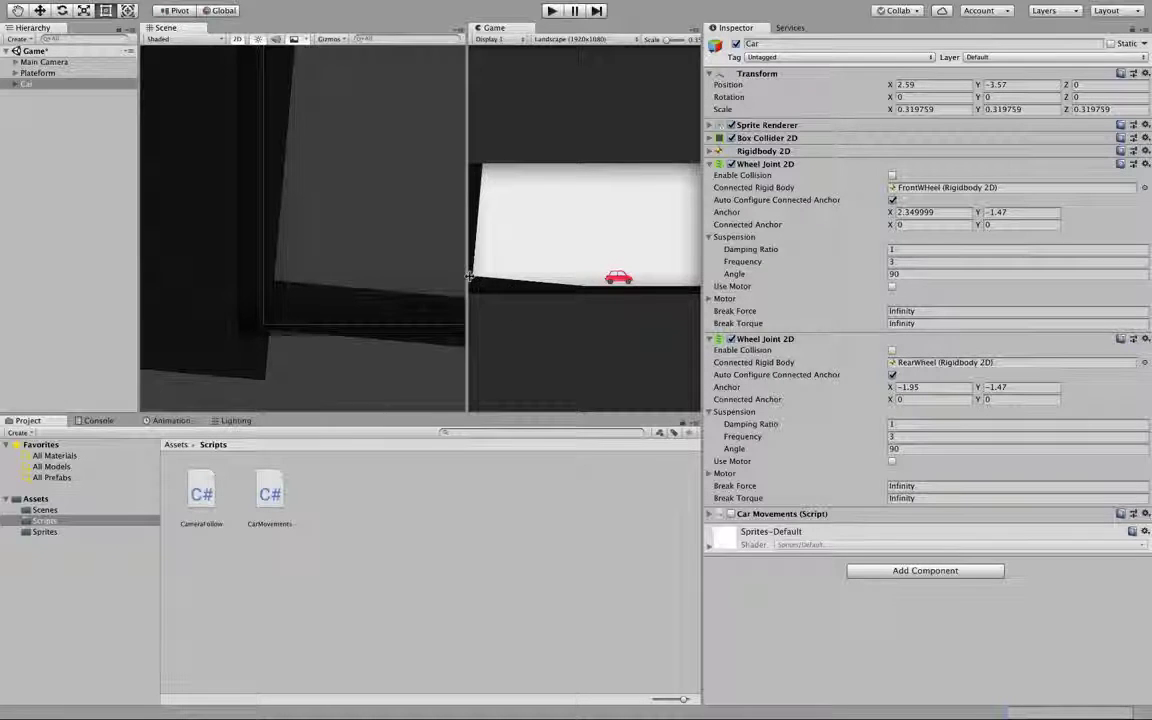
pyautogui.moveTo(466, 289); pyautogui.dragTo(562, 300)
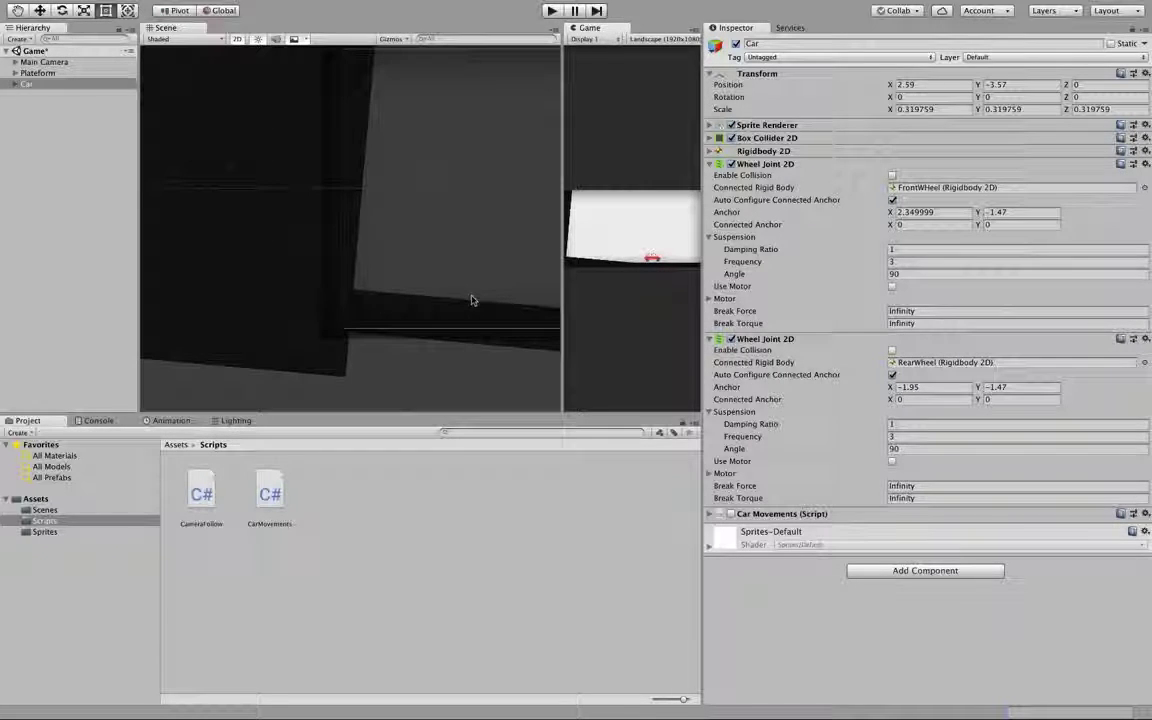
pyautogui.click(472, 300)
pyautogui.scroll(-5, 373, 337)
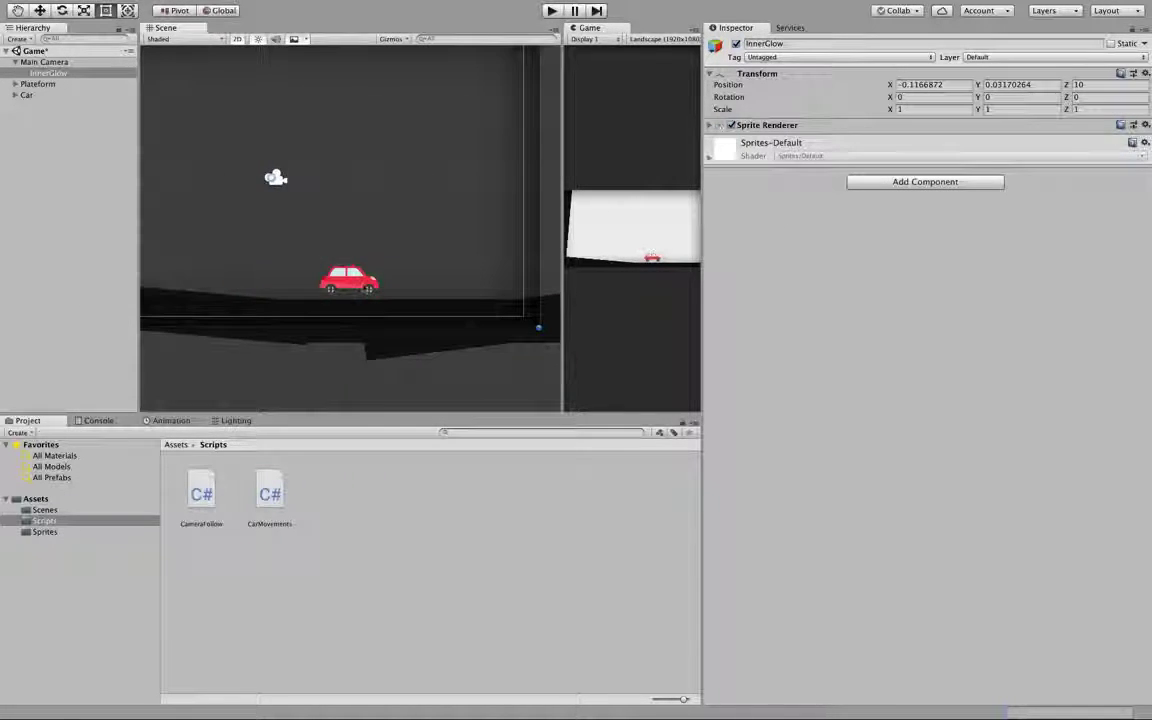
pyautogui.scroll(5, 363, 286)
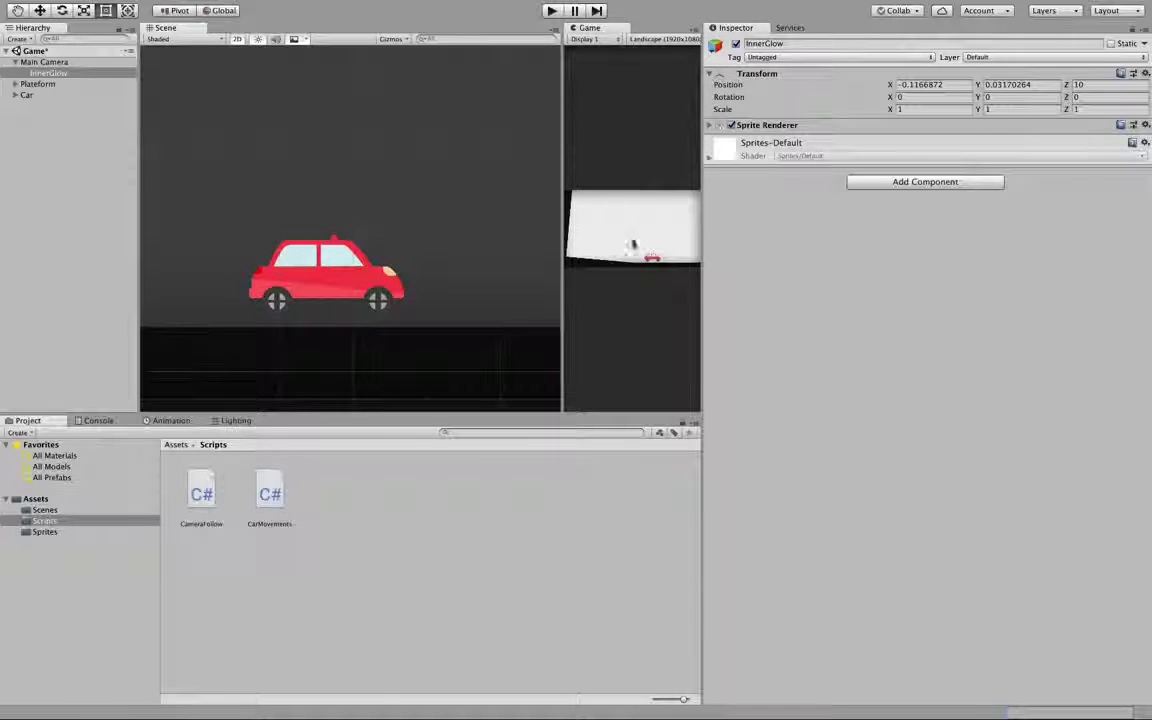
pyautogui.moveTo(562, 234); pyautogui.dragTo(302, 232)
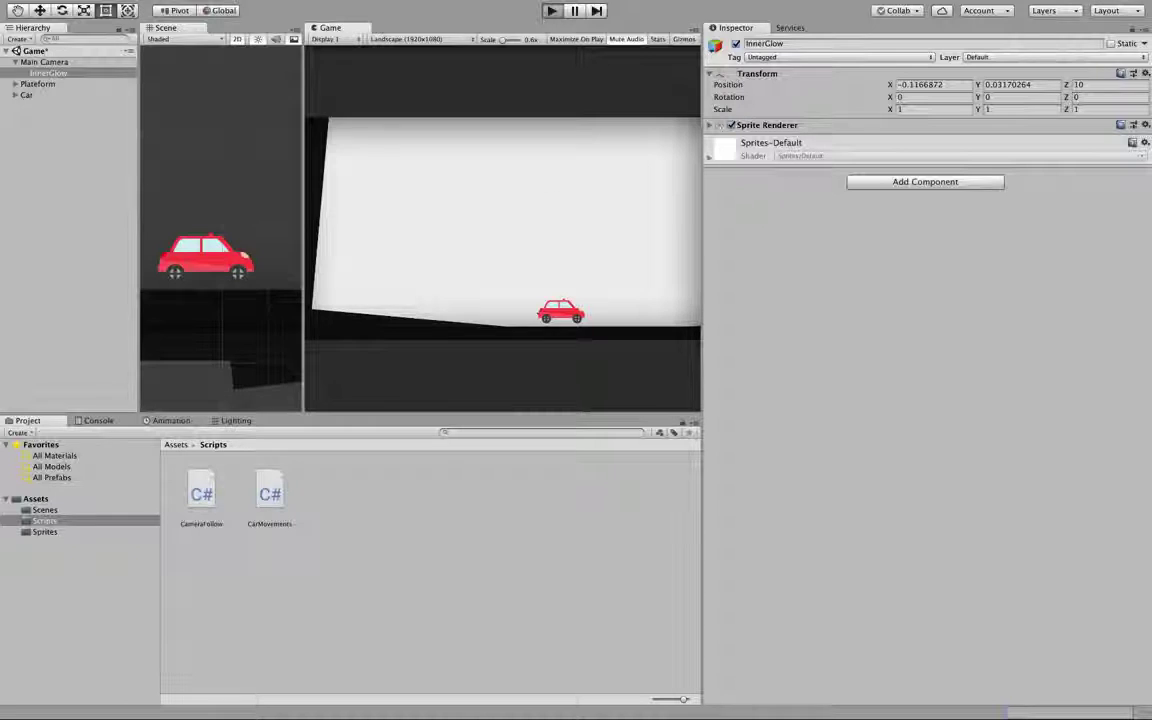
# In play mode, experiment with the front wheel joint's motor speed, then turn that motor off.
pyautogui.hotkey('ctrl', 'p')
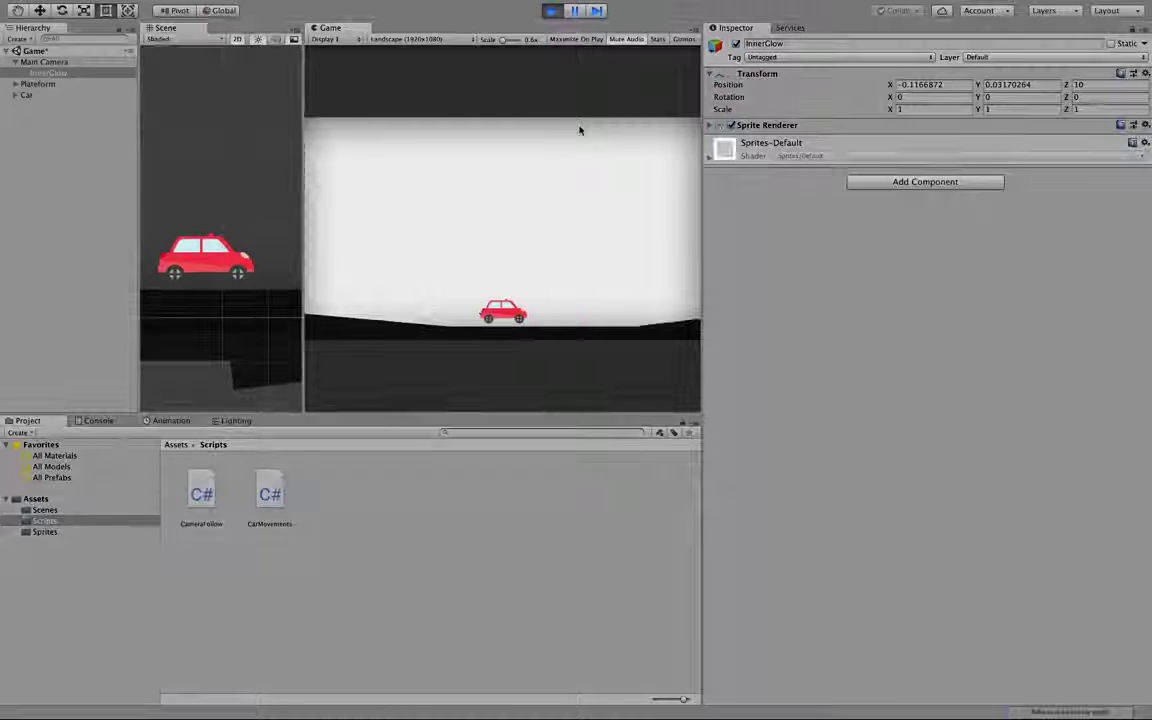
pyautogui.click(26, 95)
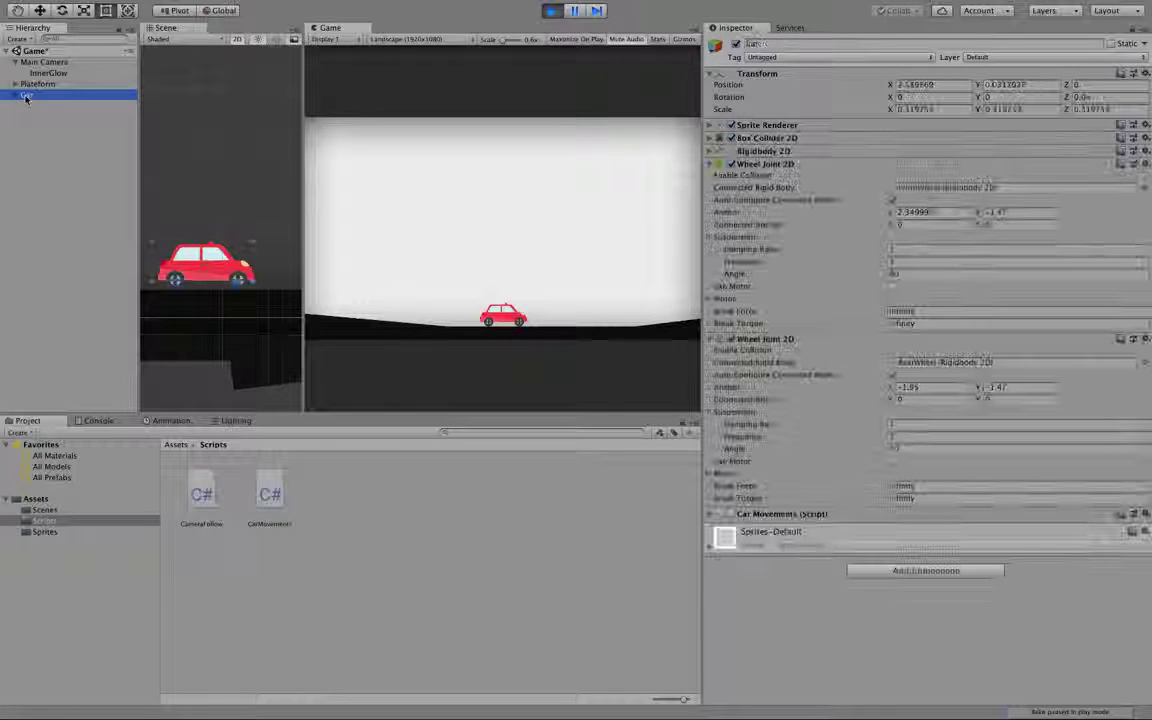
pyautogui.click(766, 165)
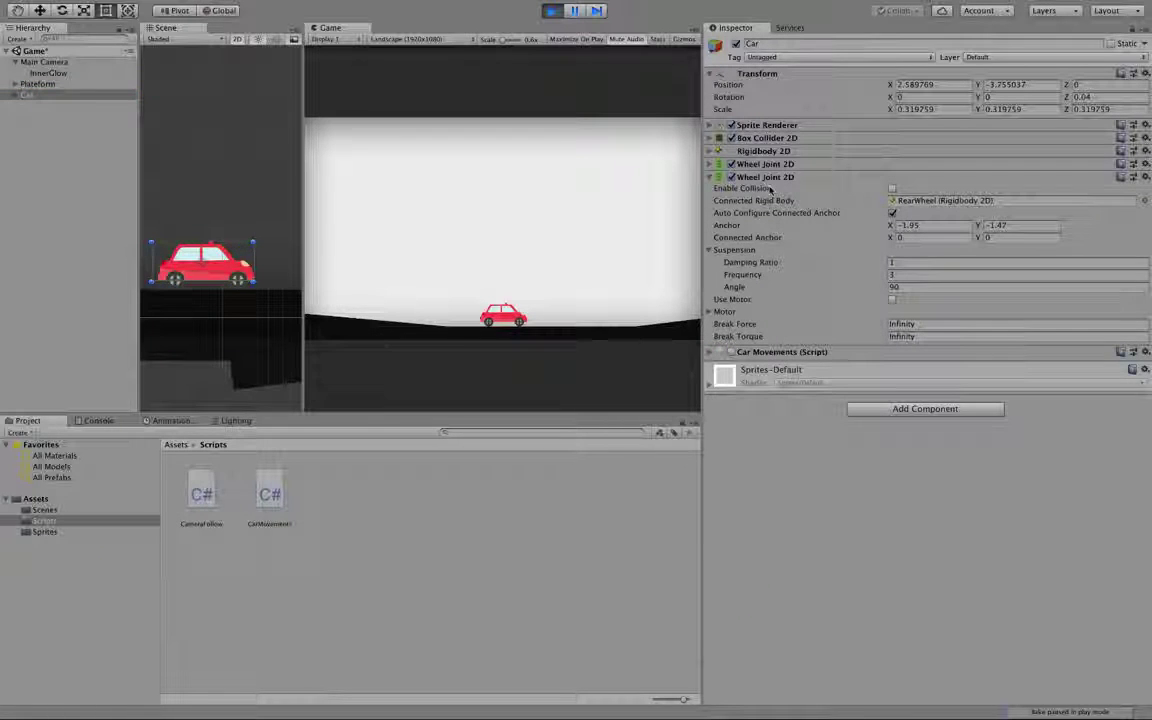
pyautogui.click(775, 166)
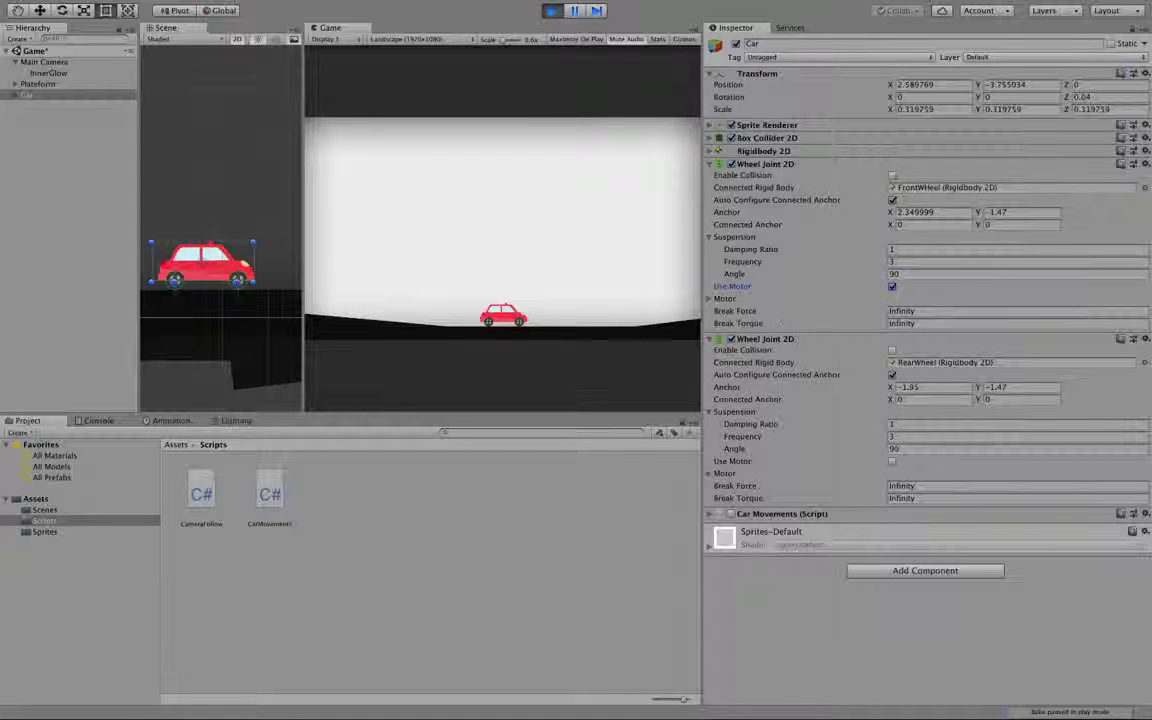
pyautogui.click(724, 298)
pyautogui.write('1')
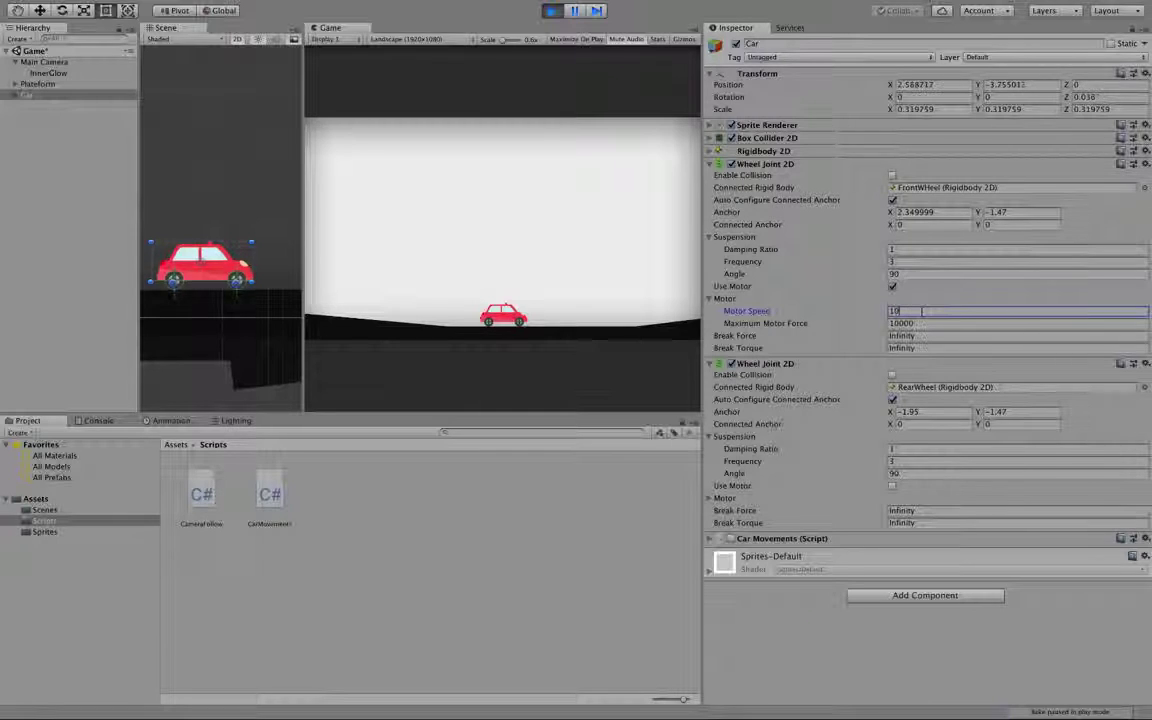
pyautogui.write('00')
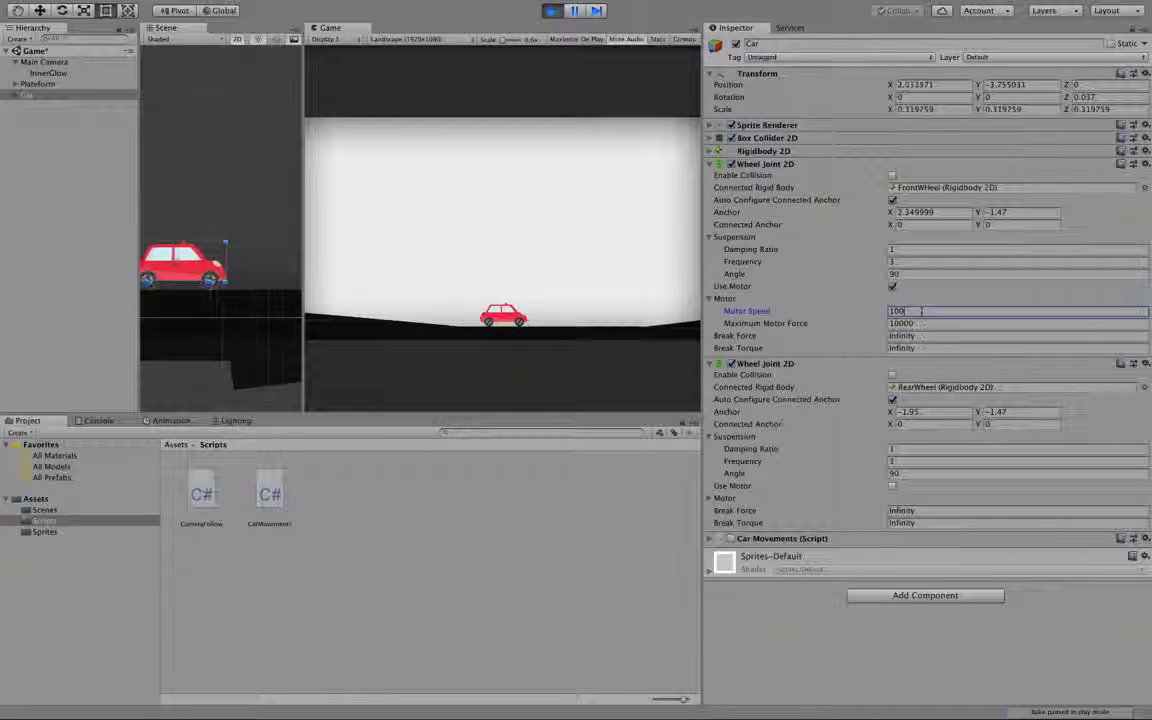
pyautogui.write('0')
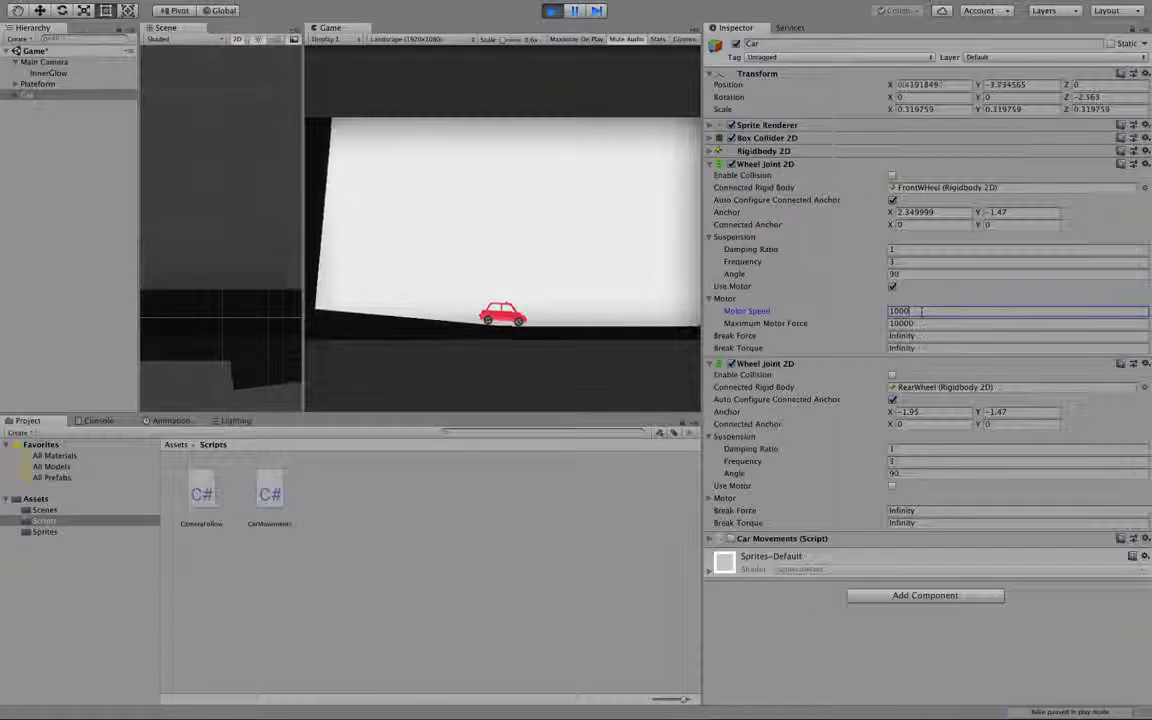
pyautogui.press('BackSpace')
pyautogui.press('BackSpace')
pyautogui.write('-')
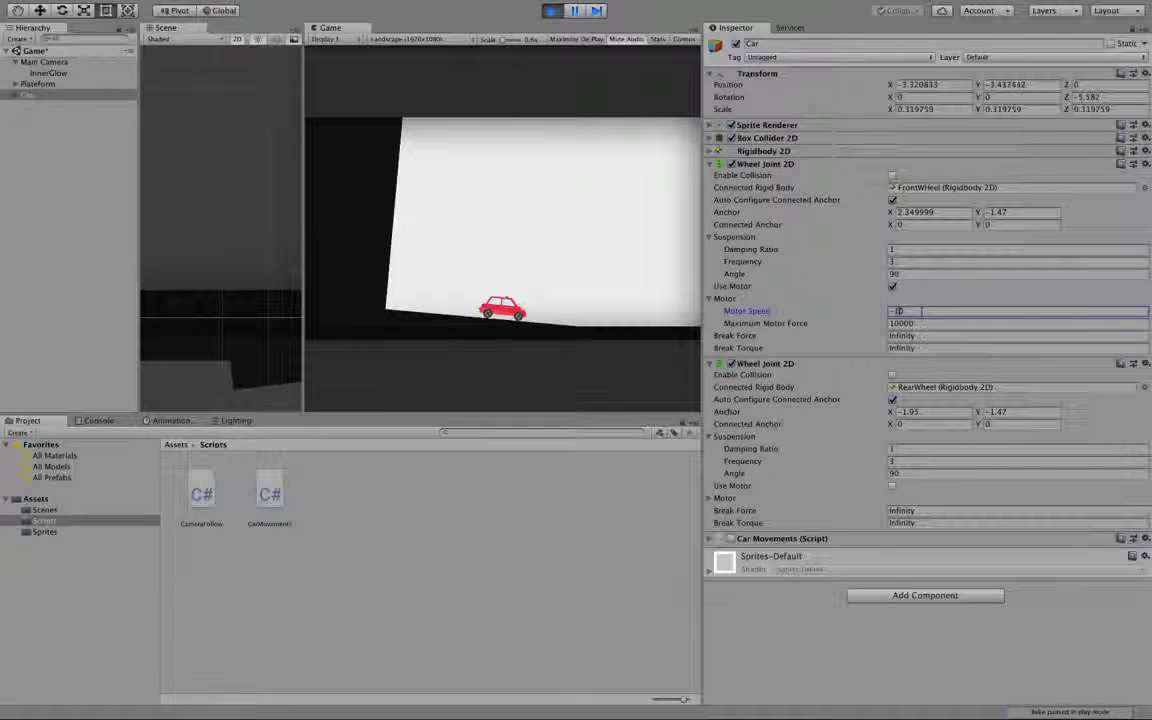
pyautogui.write('00')
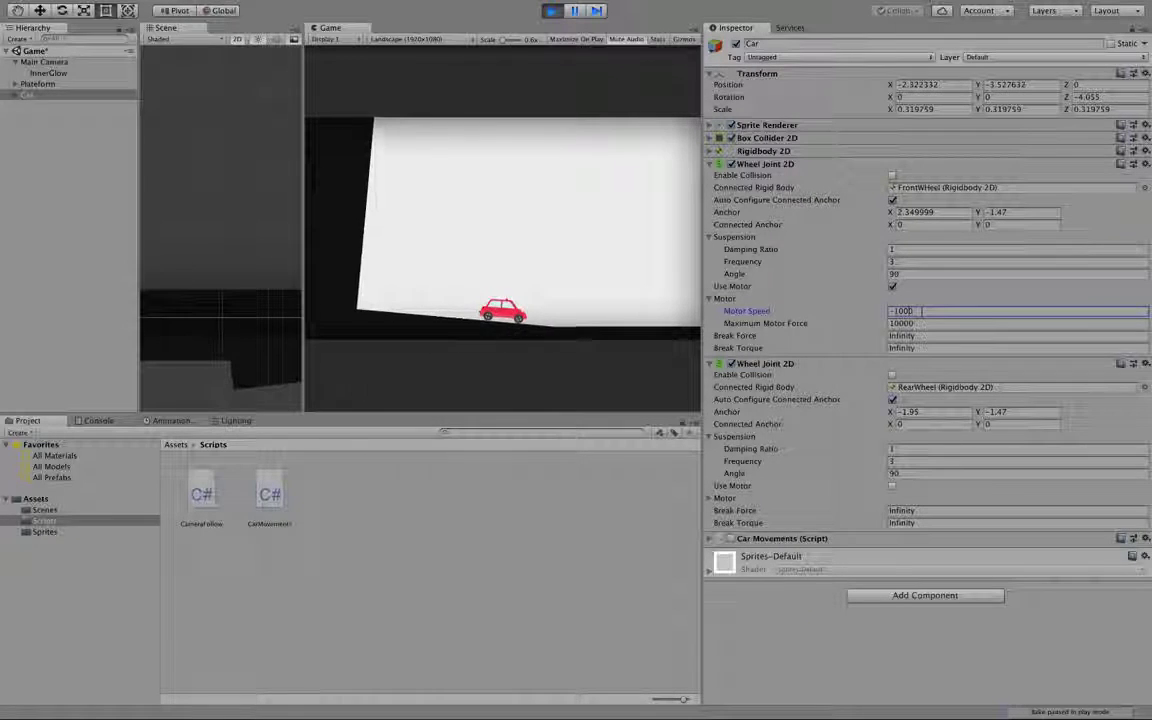
pyautogui.press('BackSpace')
pyautogui.press('BackSpace')
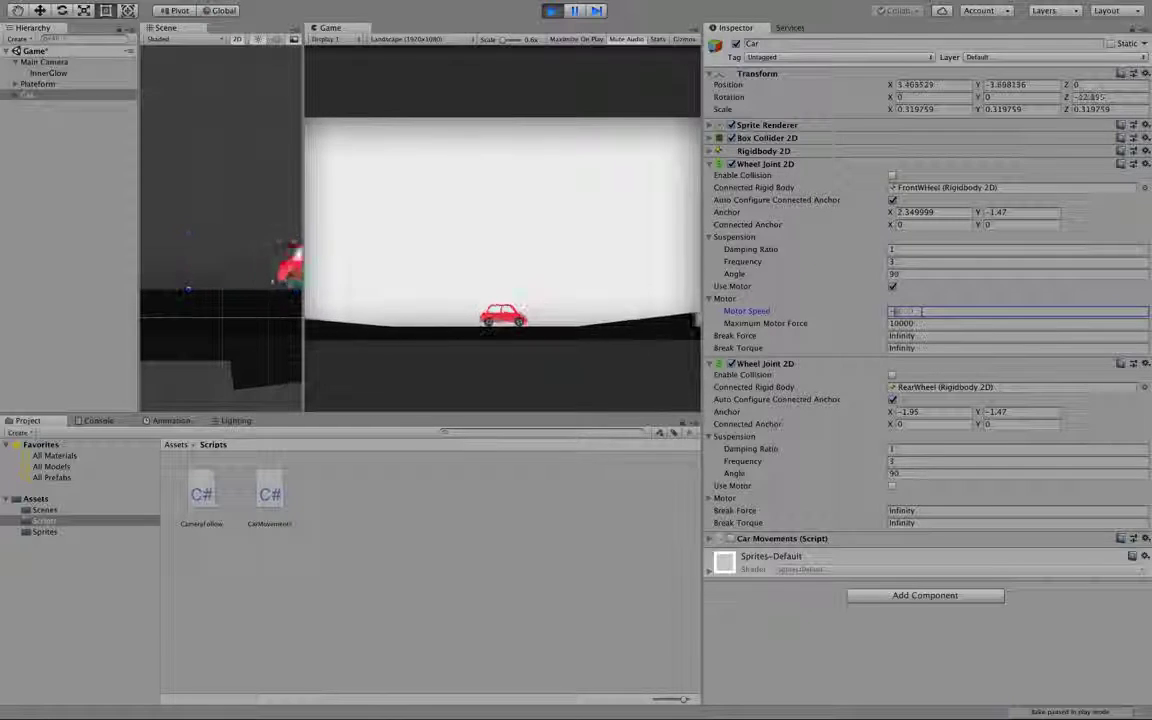
pyautogui.press('BackSpace')
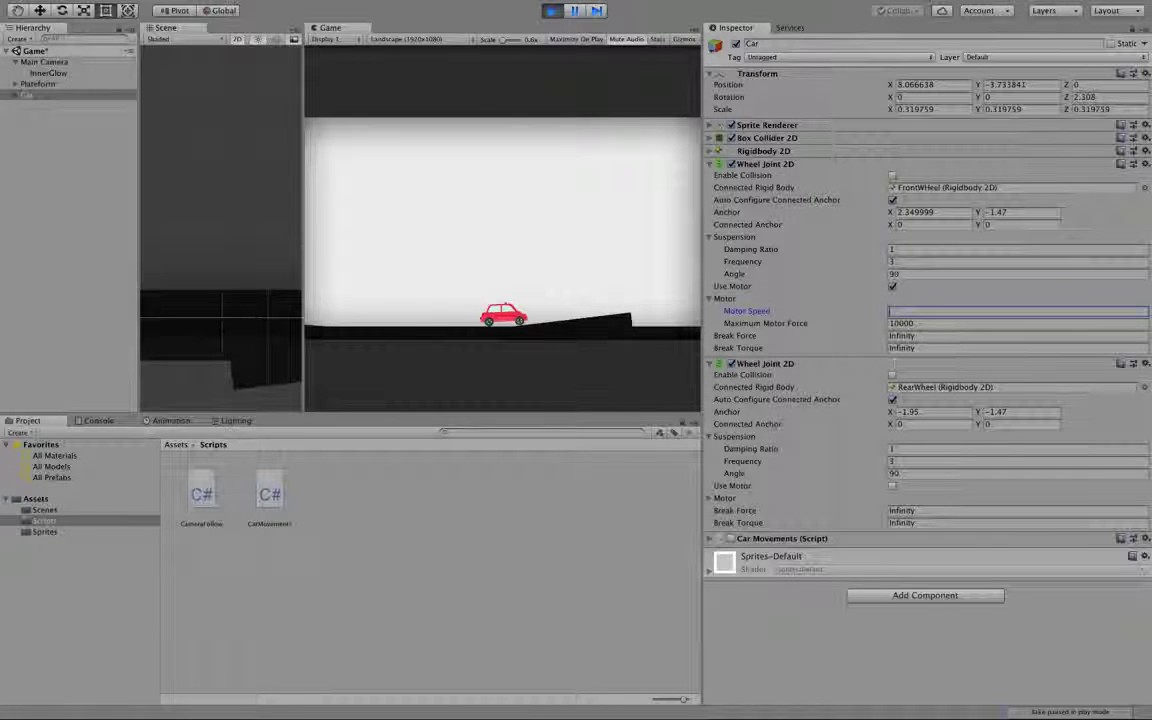
pyautogui.click(892, 286)
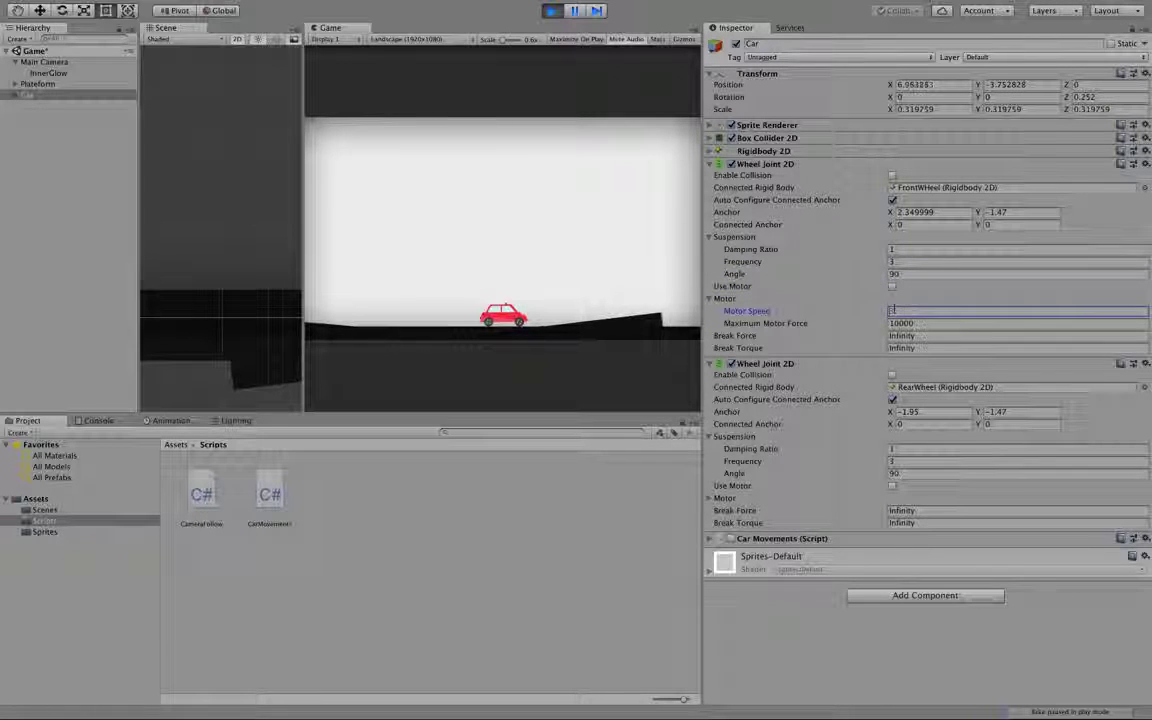
pyautogui.press('BackSpace')
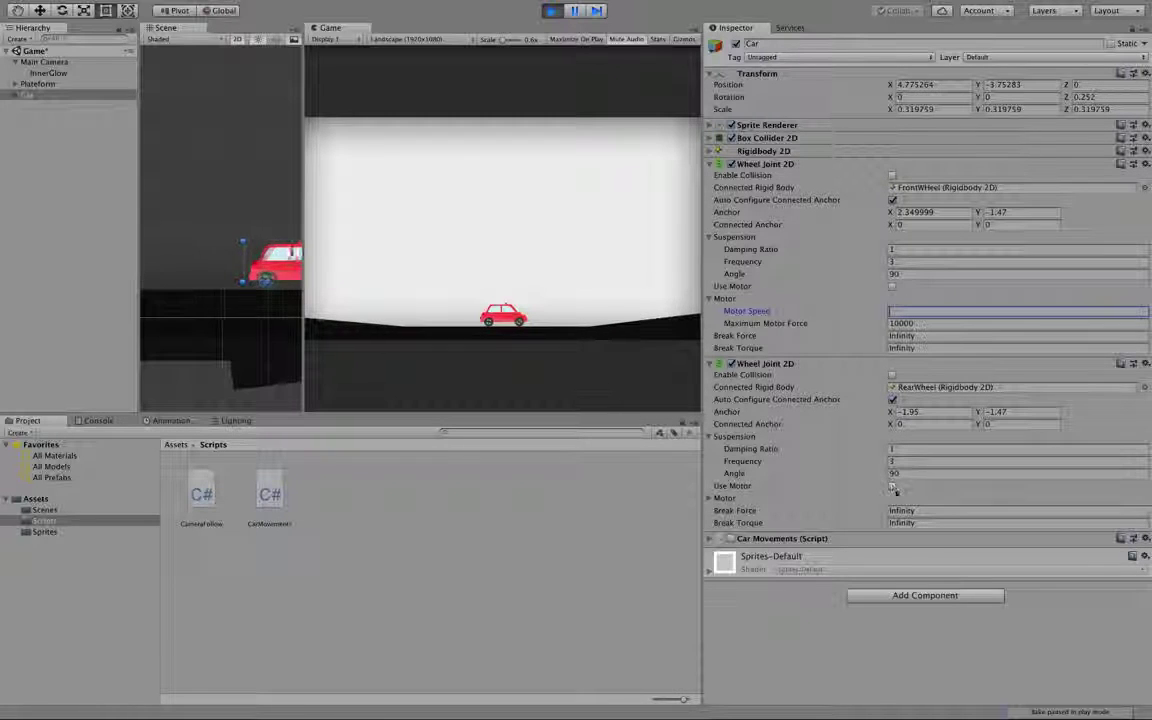
# Enable the rear wheel joint's motor at speed -1000, then stop play mode.
pyautogui.click(724, 498)
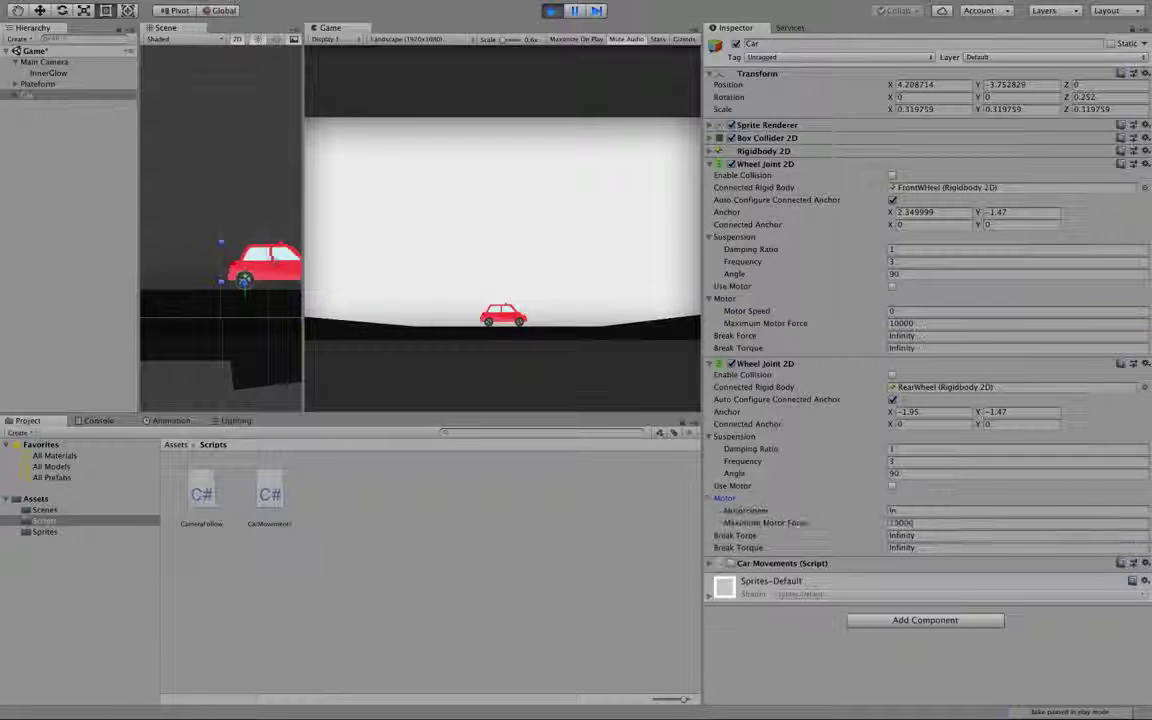
pyautogui.click(891, 485)
pyautogui.click(901, 510)
pyautogui.write('-1000')
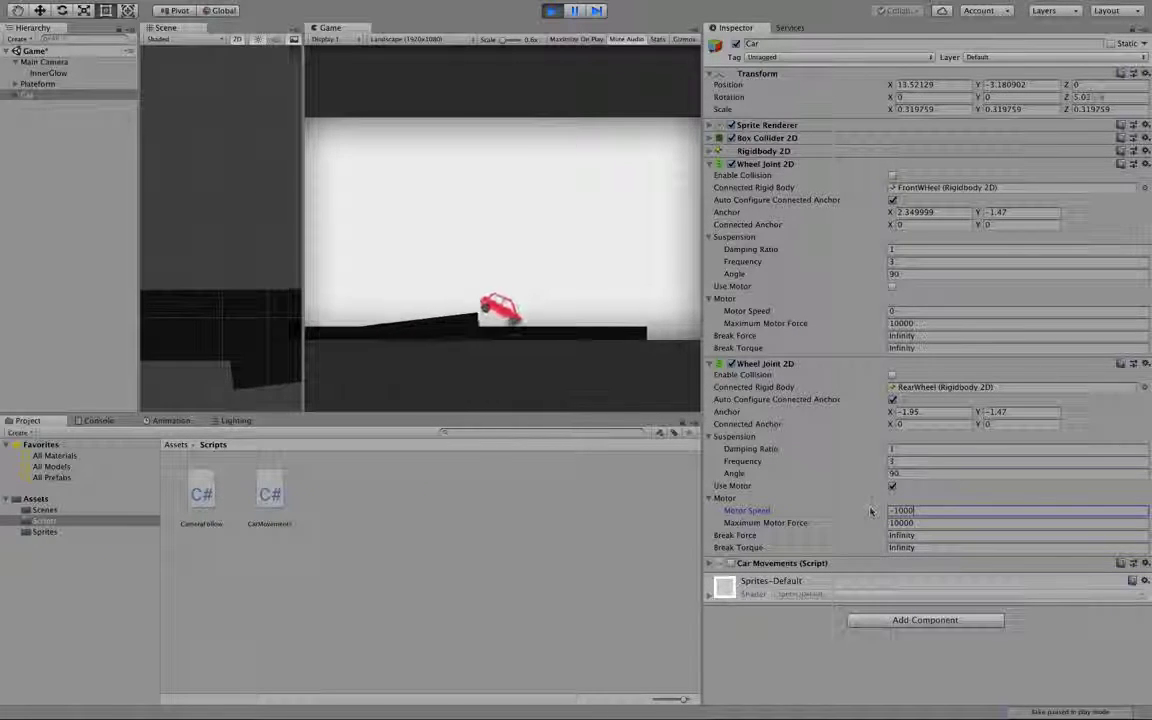
pyautogui.hotkey('ctrl', 'p')
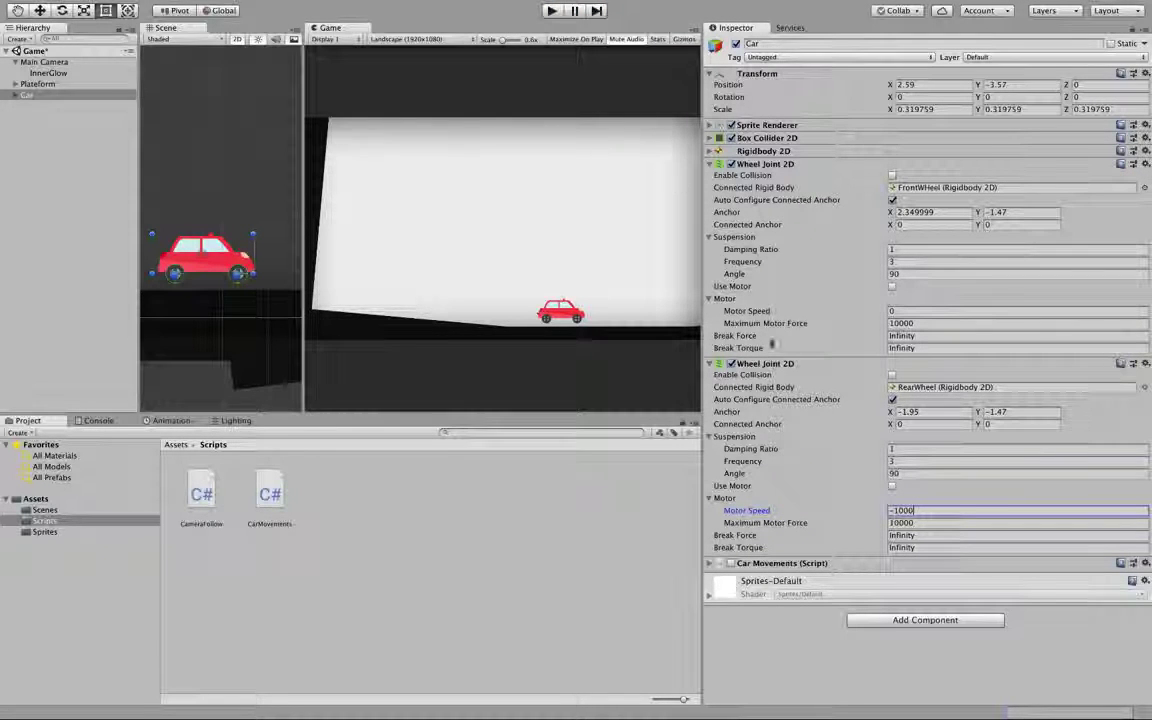
# Collapse both wheel joints and set Car Movements' Movement Speed 2000, Rotation Speed 20.
pyautogui.press('Escape')
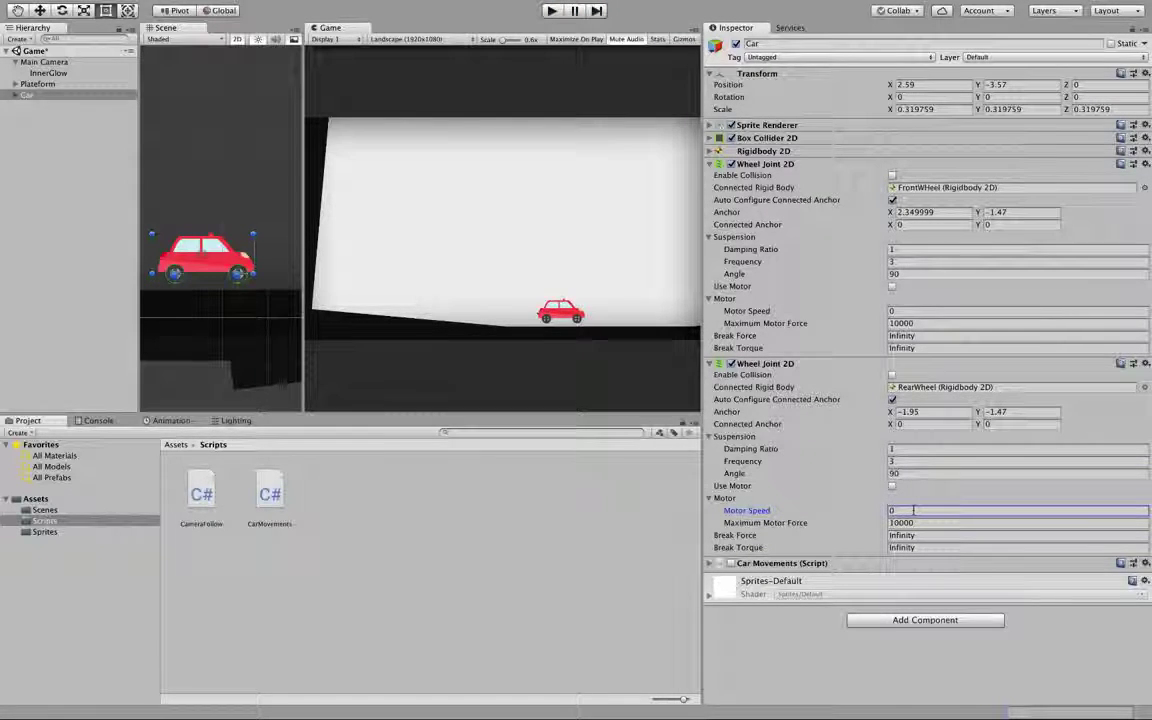
pyautogui.click(712, 164)
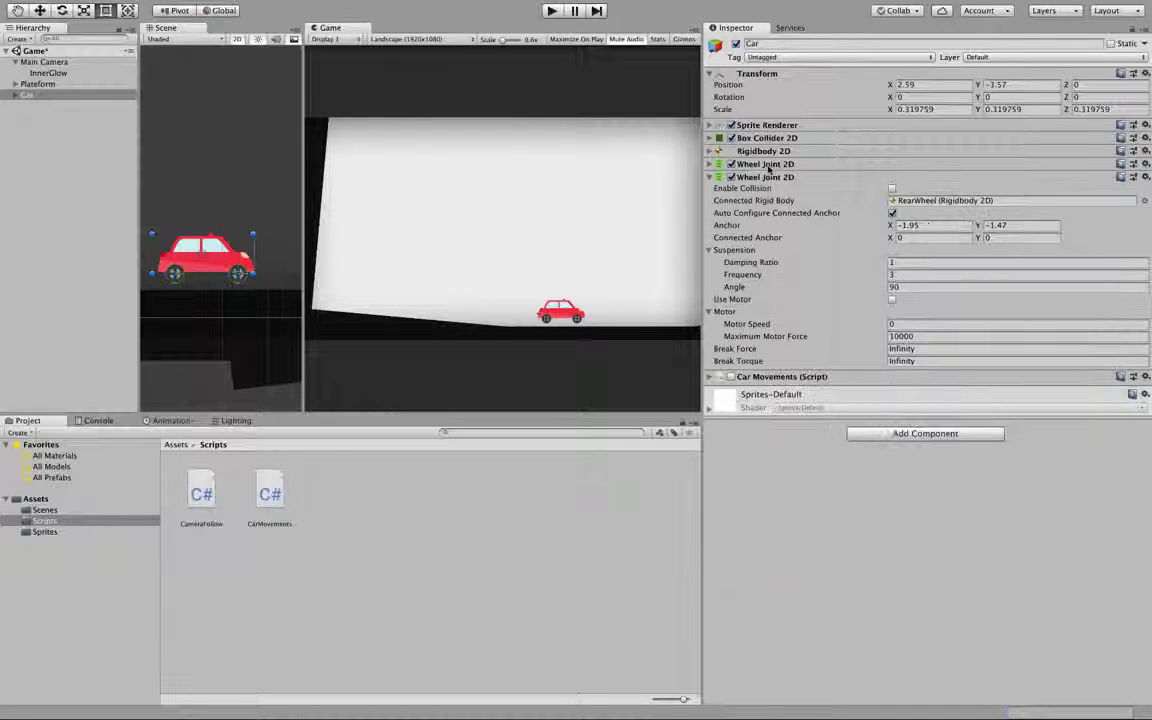
pyautogui.click(762, 178)
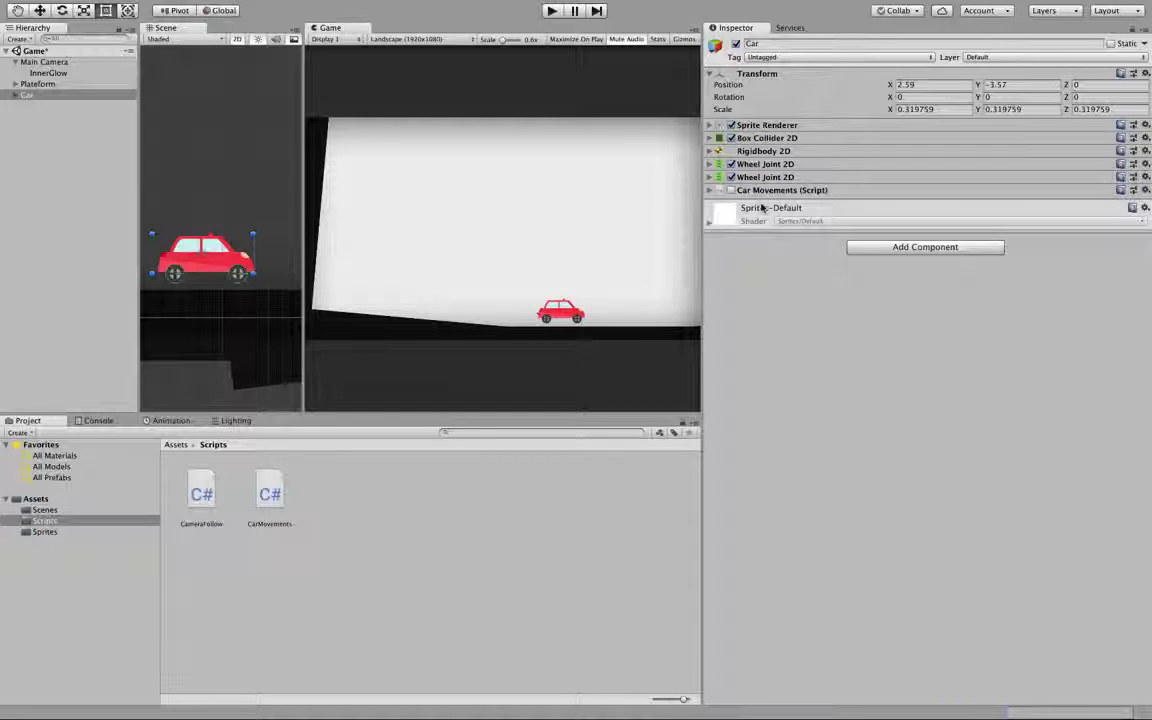
pyautogui.click(761, 192)
pyautogui.write('20')
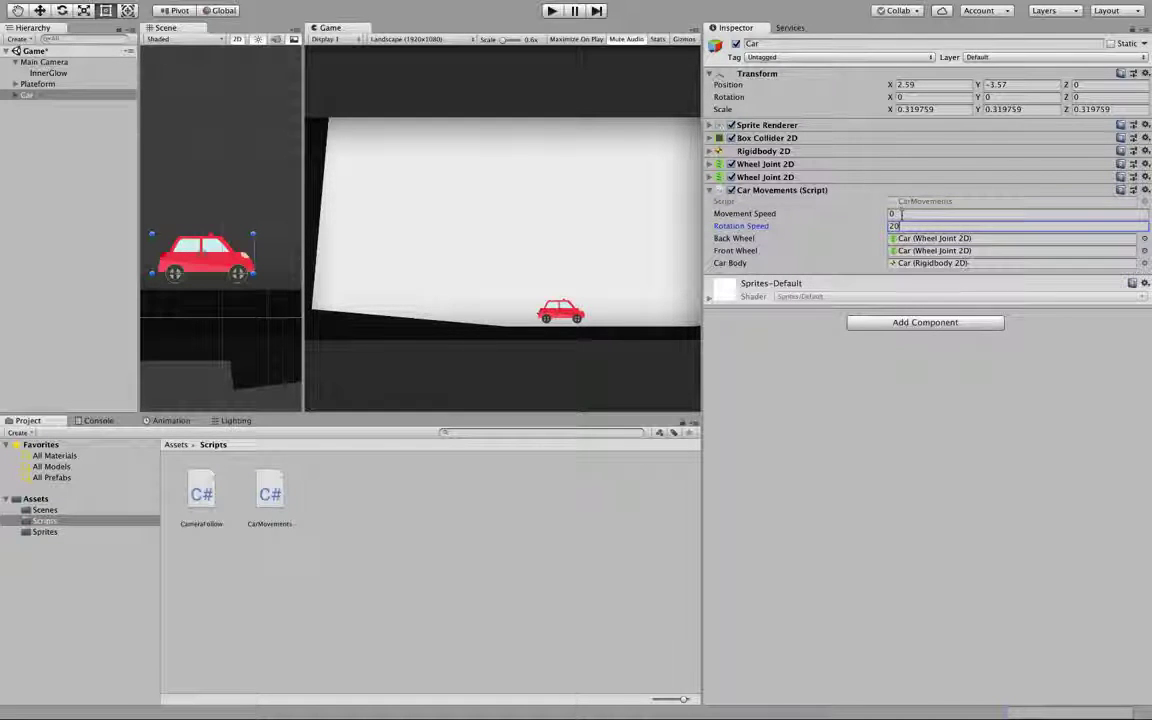
pyautogui.click(902, 214)
pyautogui.write('2000')
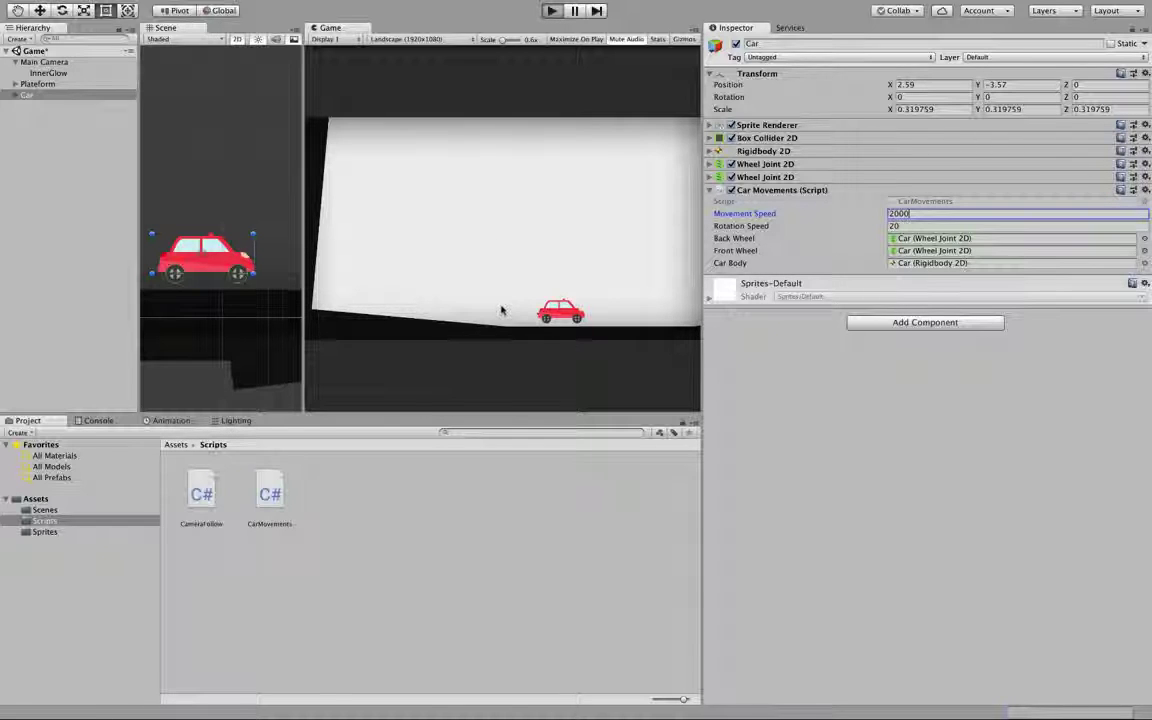
# Test-drive the car left and right in play mode, then open the CarMovements script.
pyautogui.hotkey('ctrl', 'p')
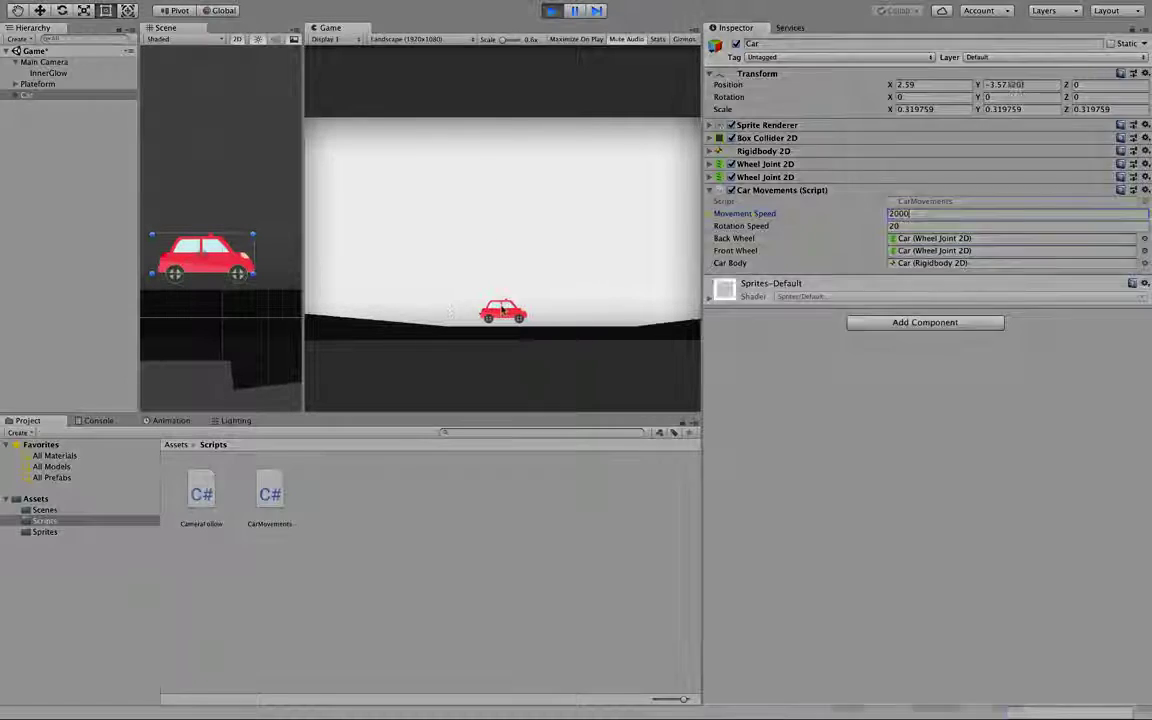
pyautogui.press('Left')
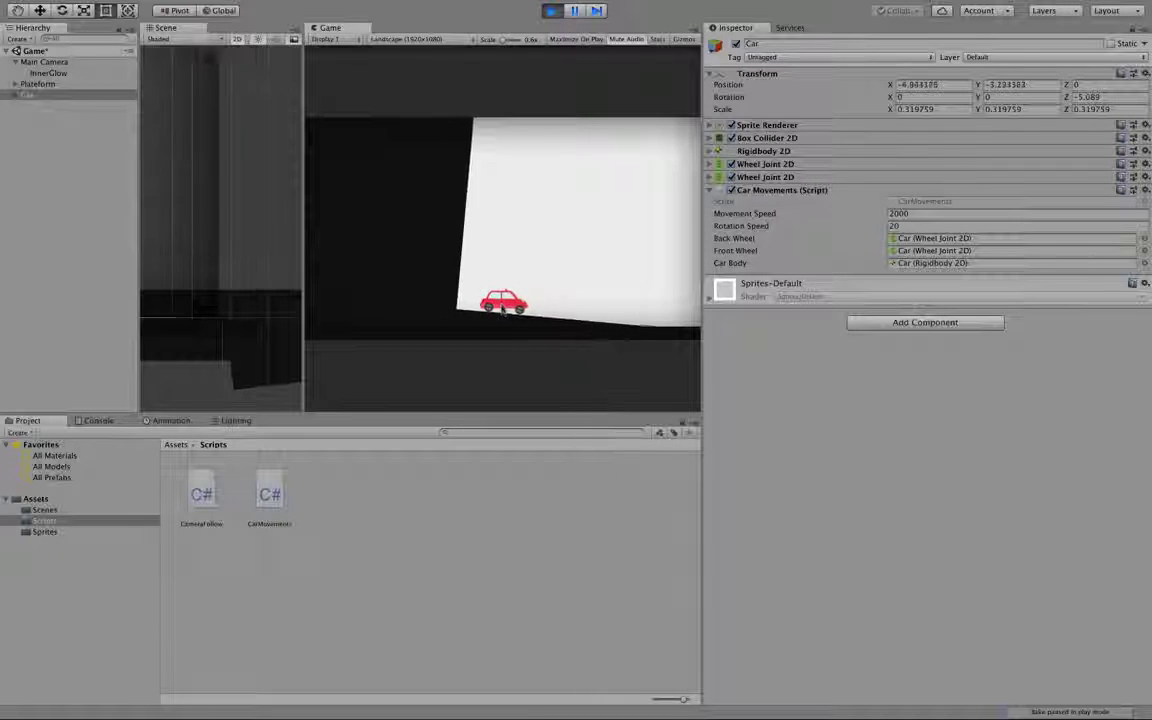
pyautogui.press('Right')
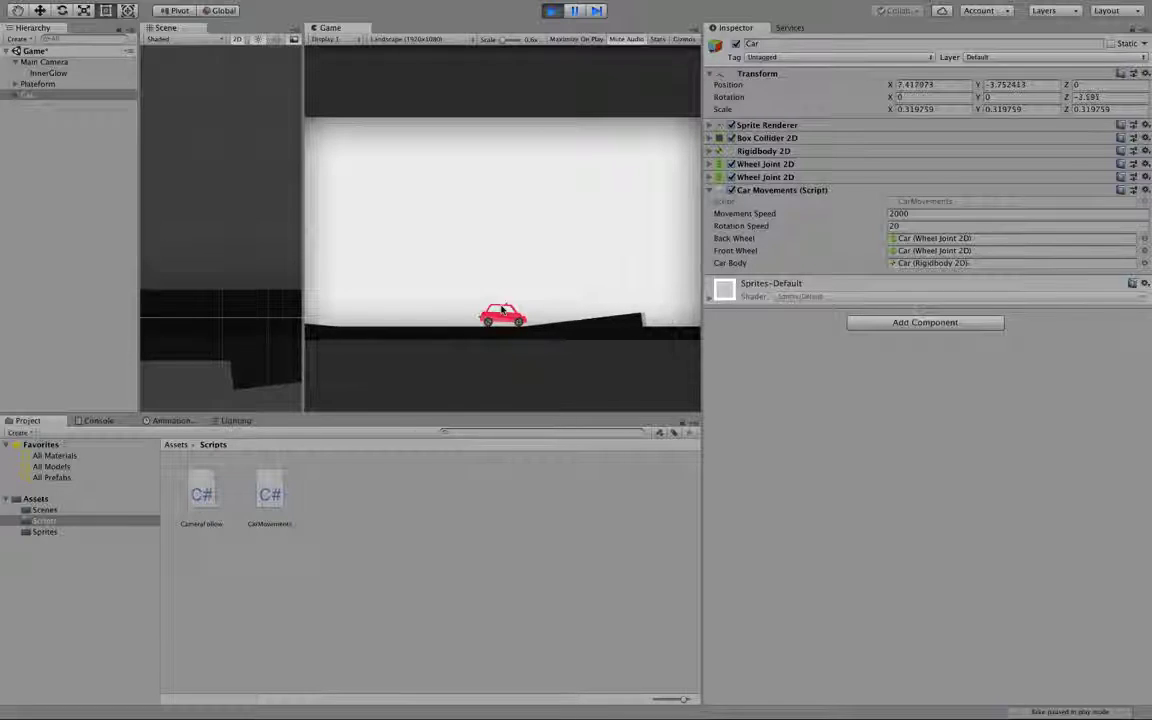
pyautogui.press('super+p')
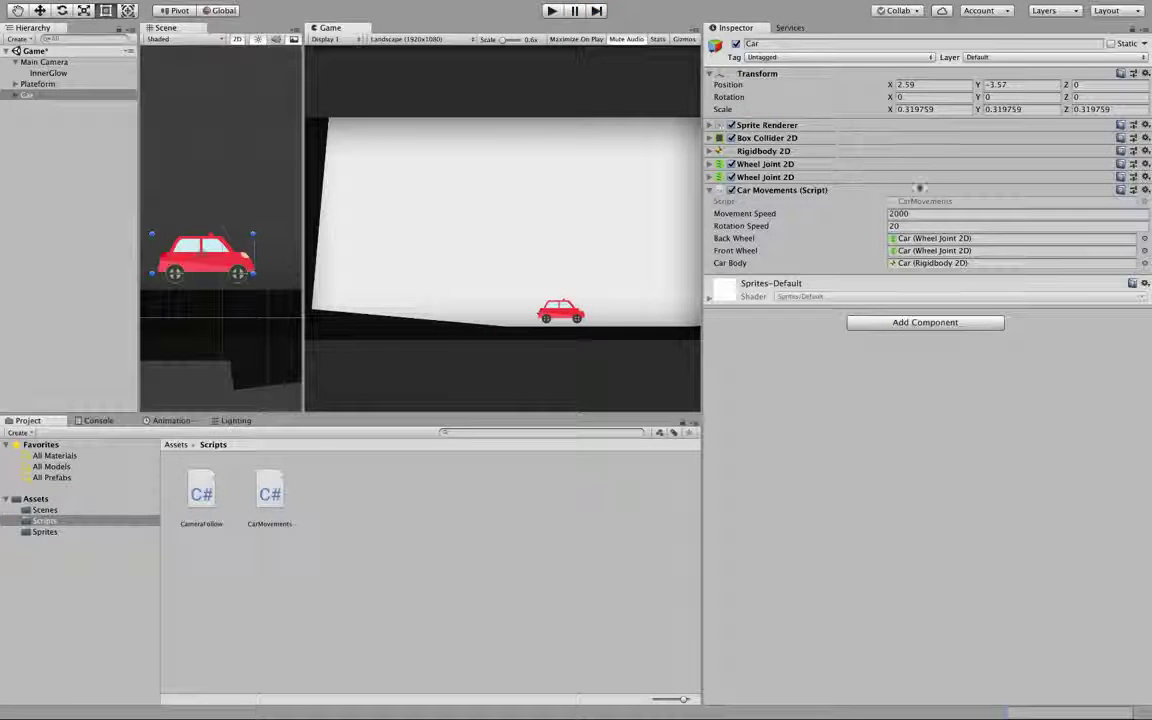
pyautogui.doubleClick(942, 202)
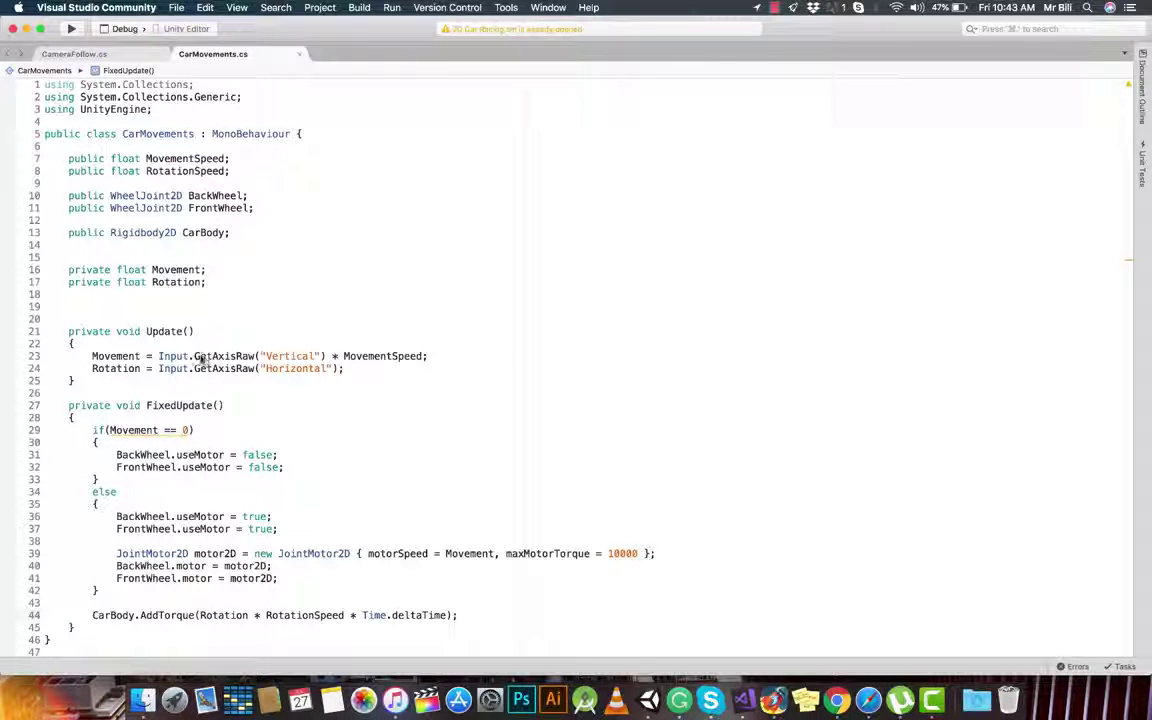
# Put a minus before Input.GetAxisRaw("Vertical") on line 23, save, and return to Unity.
pyautogui.click(159, 357)
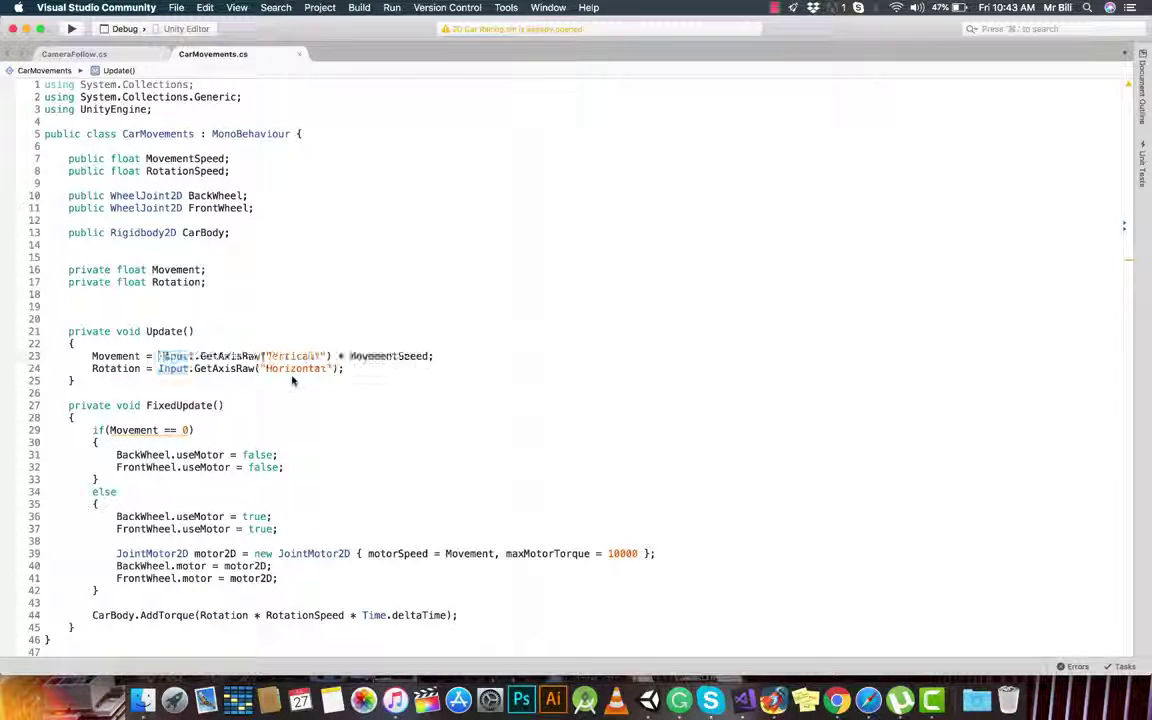
pyautogui.write('-')
pyautogui.press('super+s')
pyautogui.press('super+Tab')
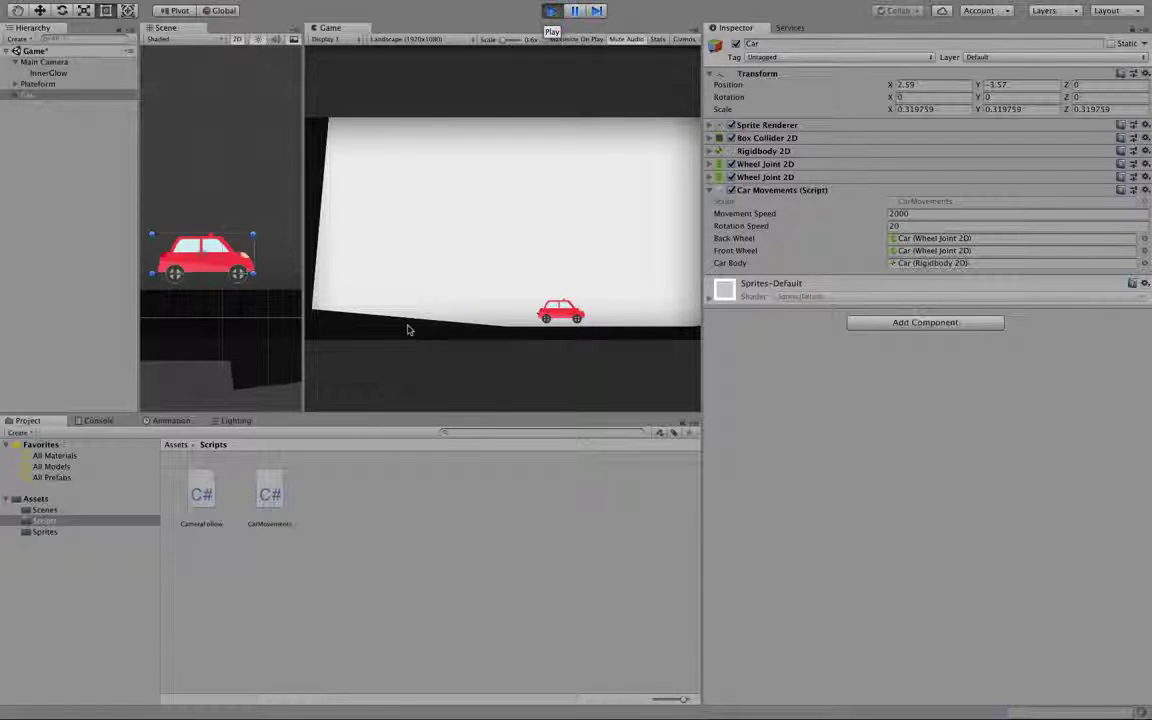
pyautogui.press('Right')
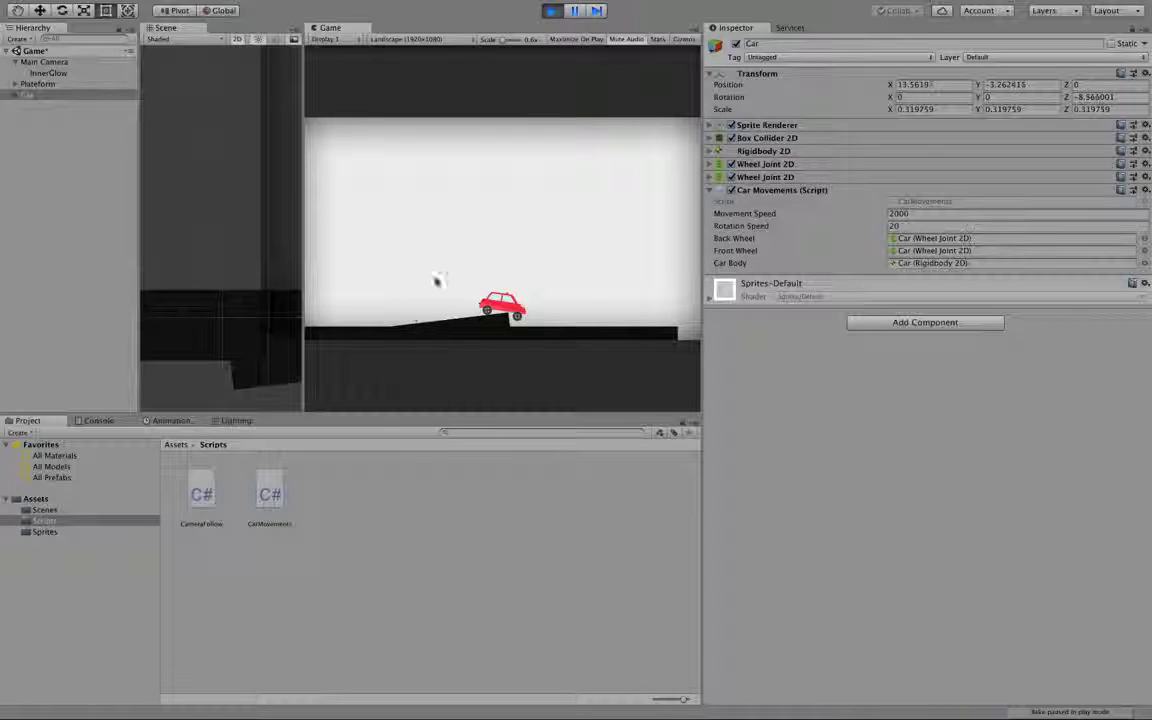
pyautogui.click(551, 11)
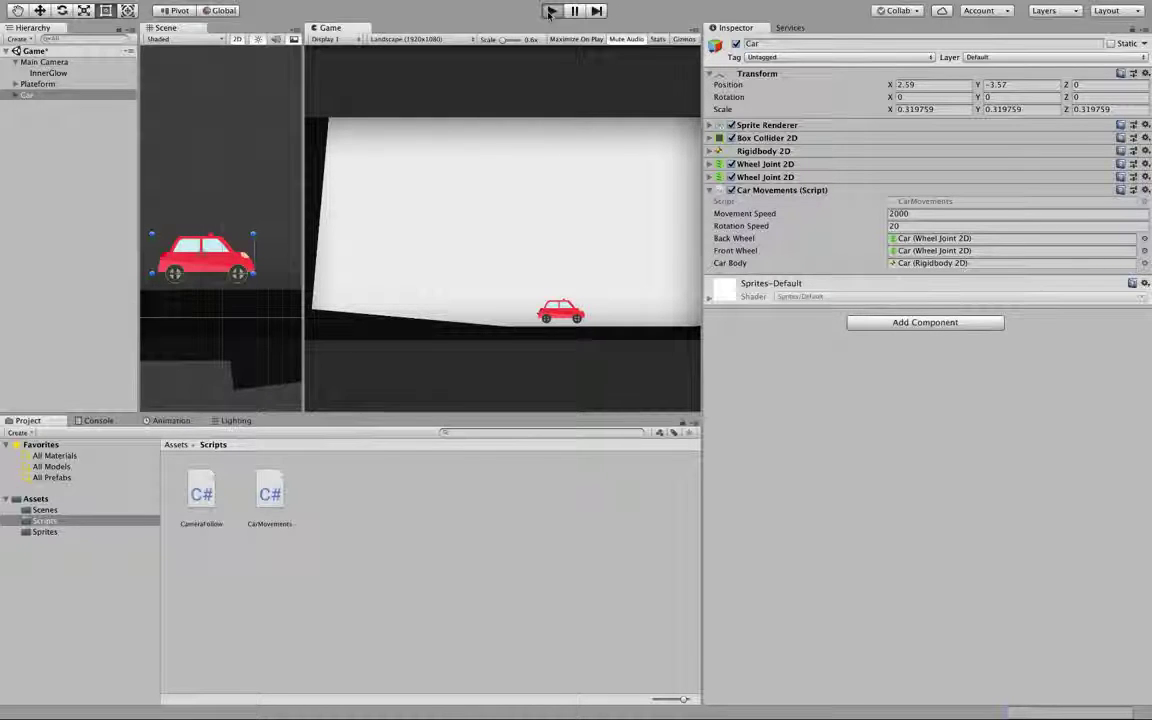
pyautogui.click(551, 11)
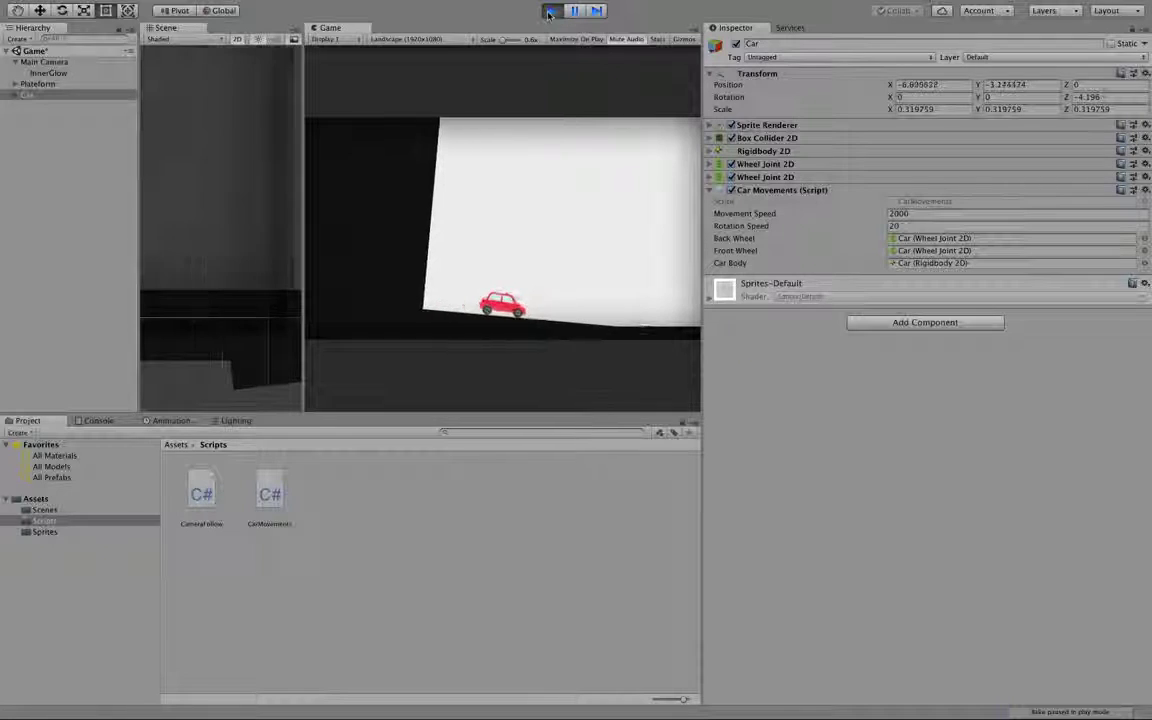
pyautogui.click(945, 239)
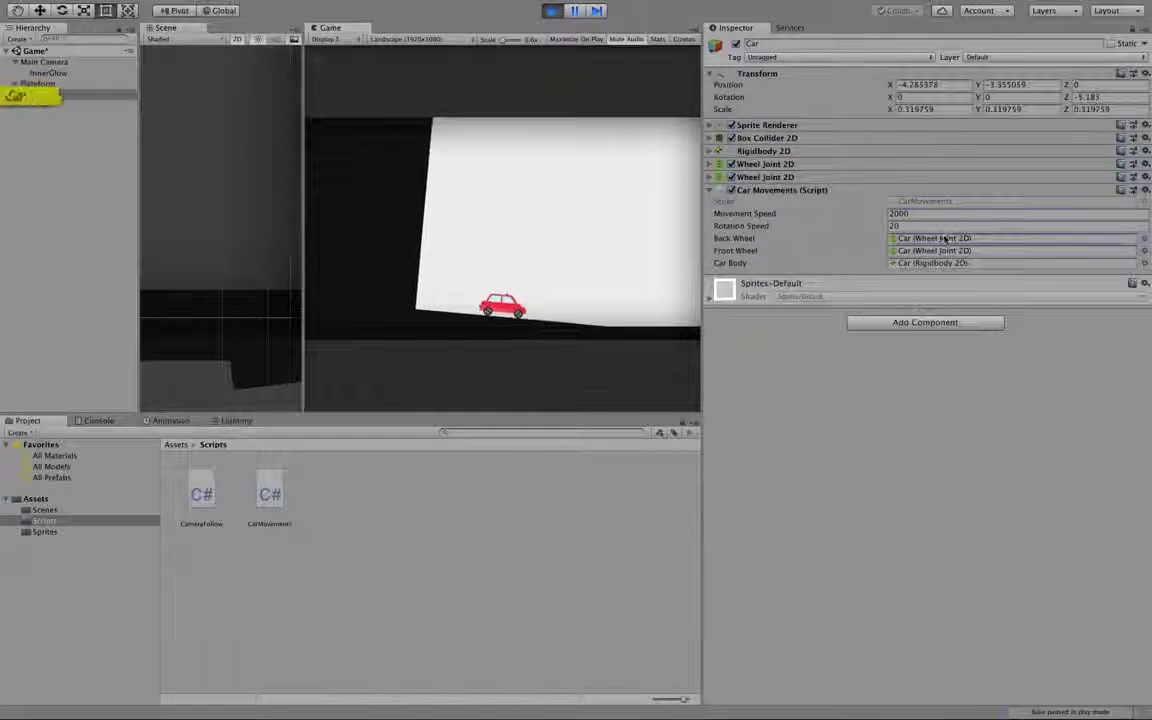
pyautogui.click(940, 214)
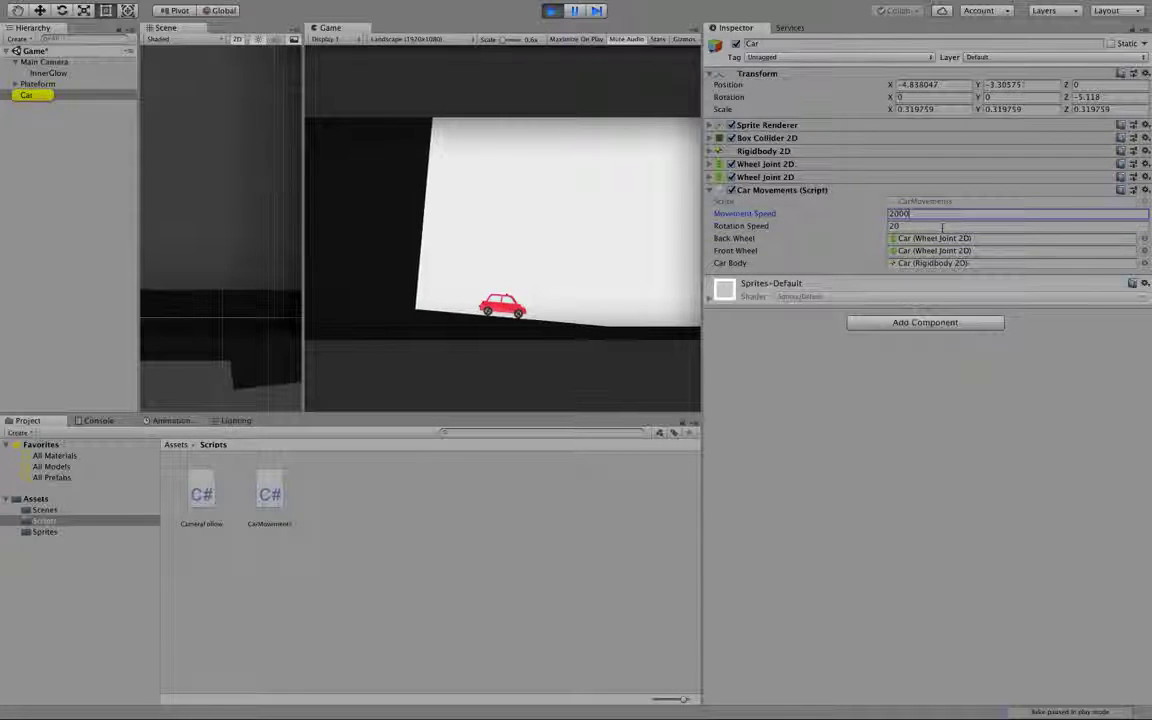
pyautogui.click(942, 226)
pyautogui.write('100')
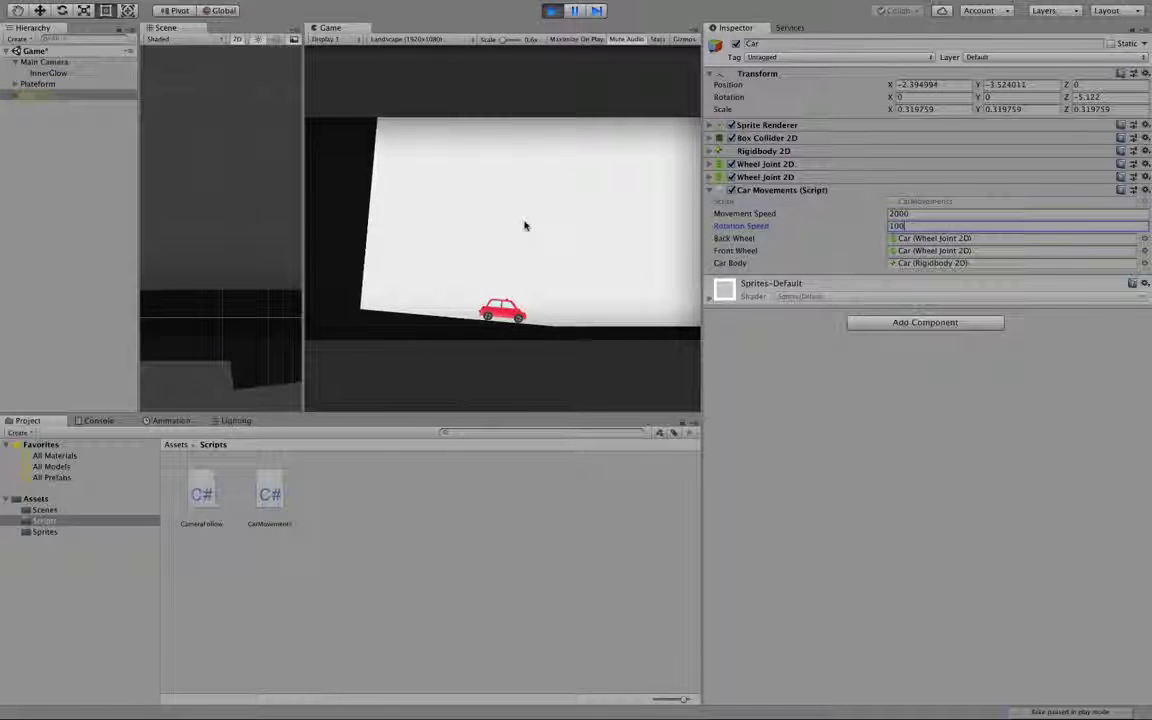
pyautogui.click(524, 226)
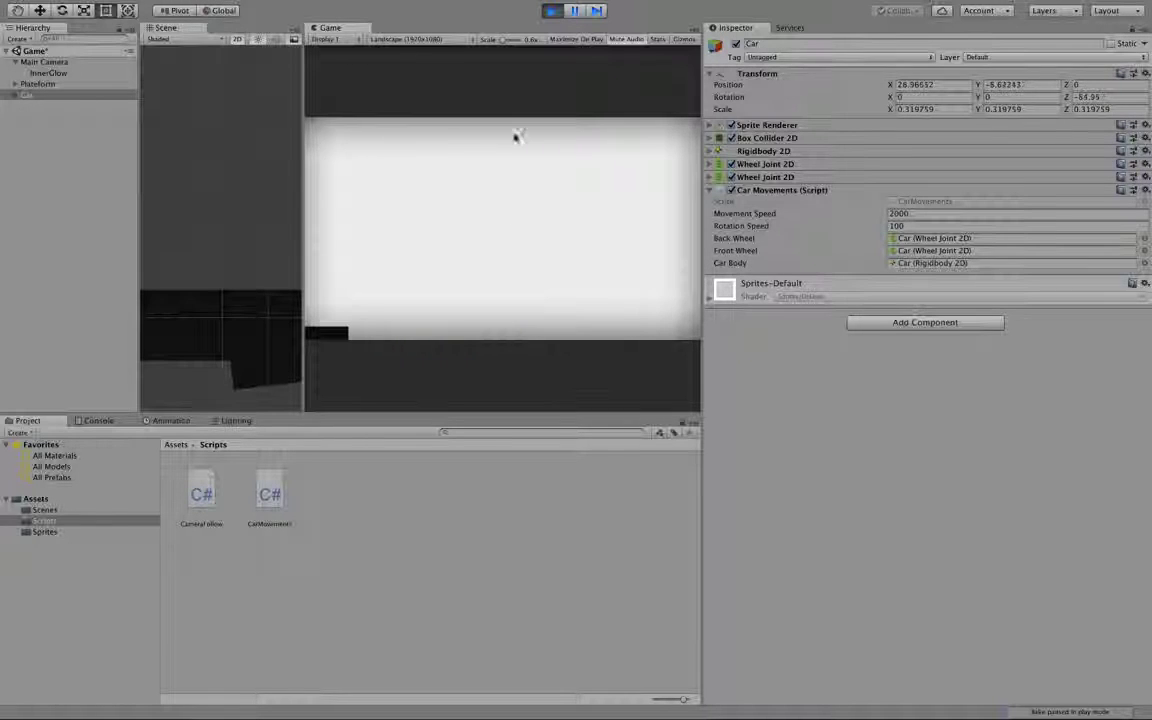
pyautogui.click(551, 10)
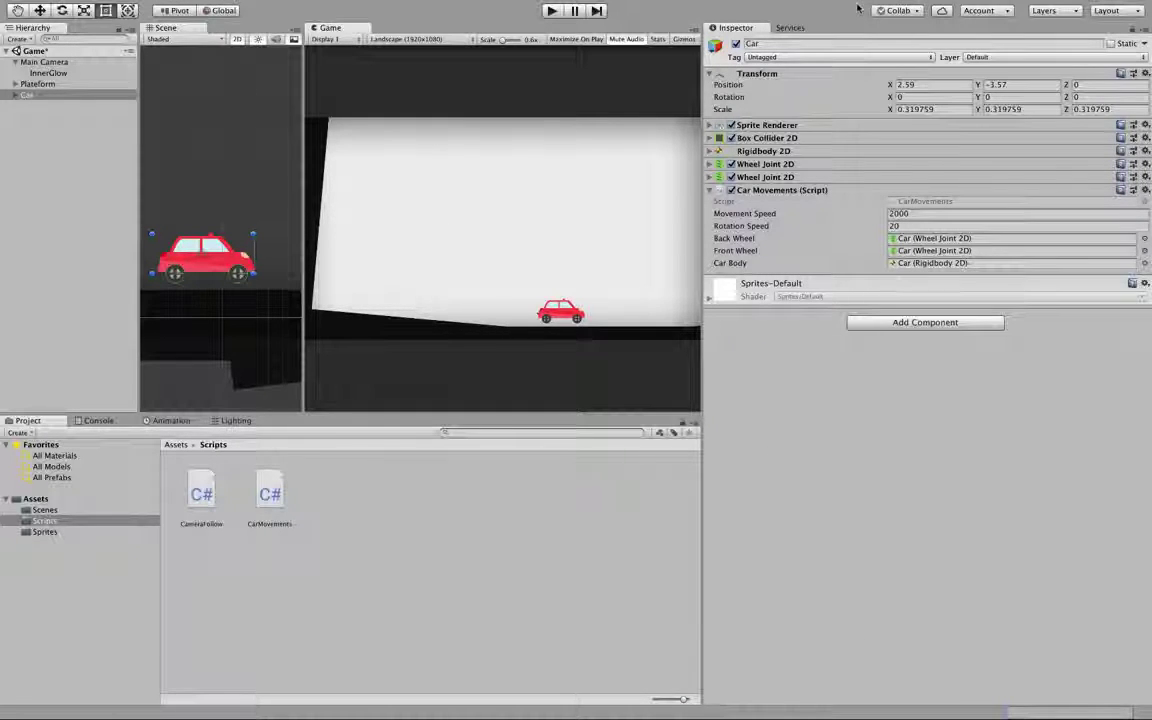
pyautogui.moveTo(857, 8)
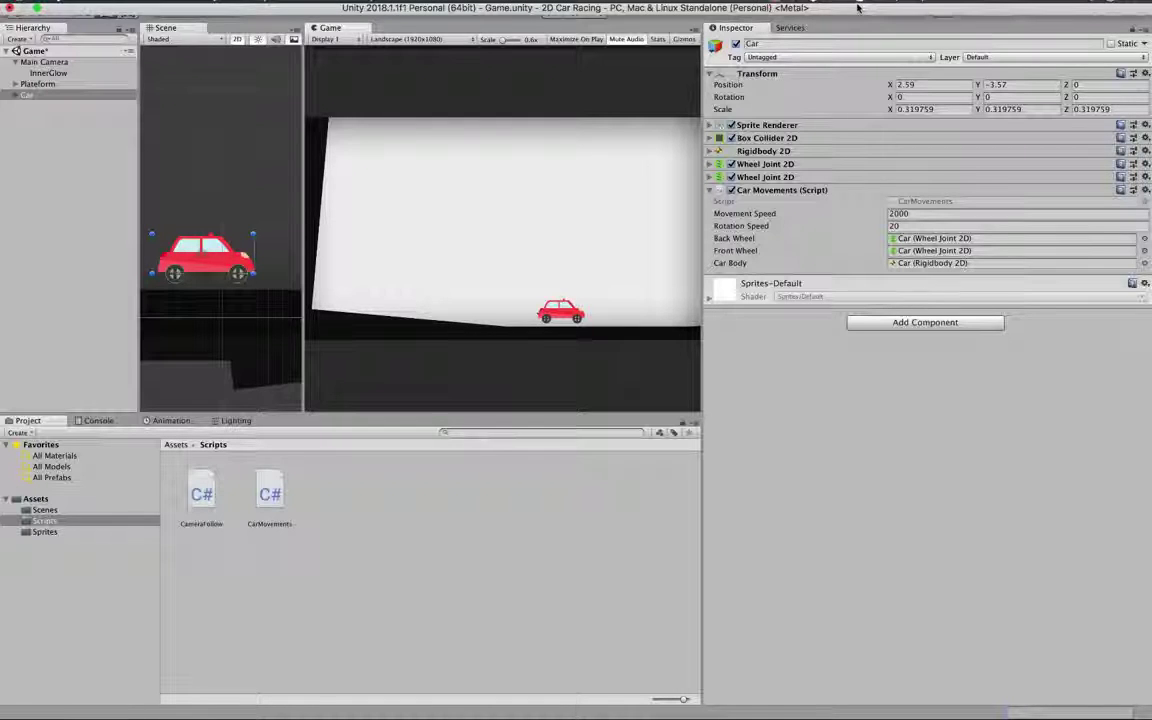